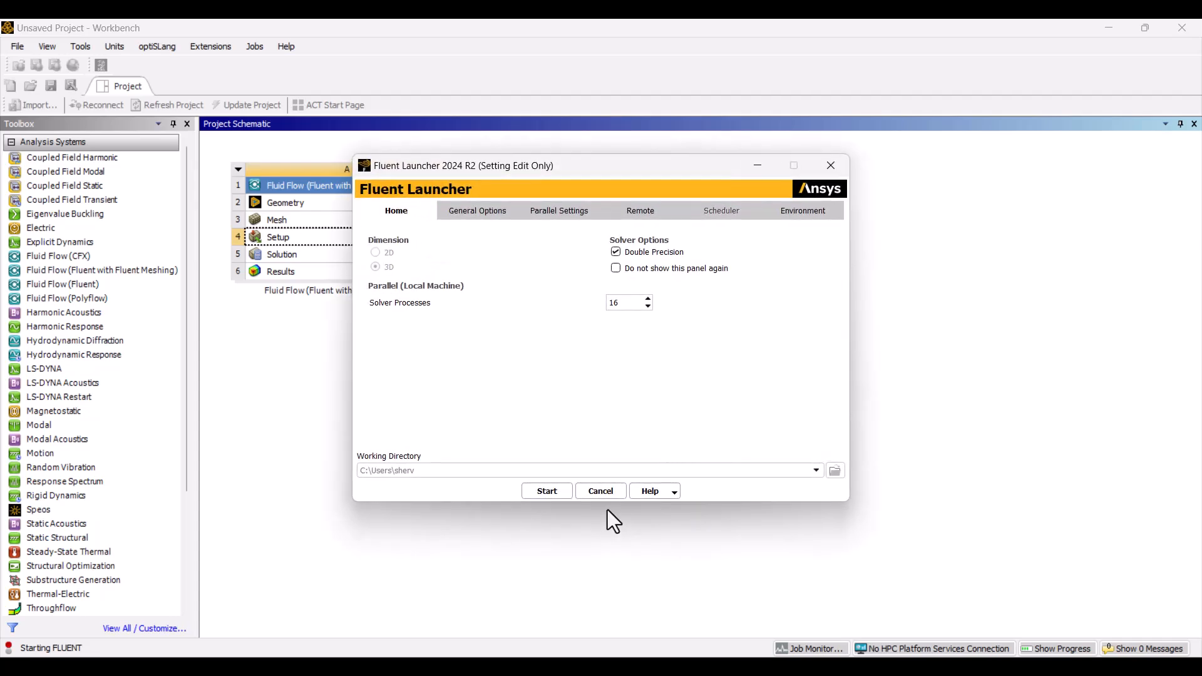
Start Fluent in double precision with 16 solver processes and inspect the mesh around the inner cylinder.
{"action": "left_click", "coordinate": [538, 488]}
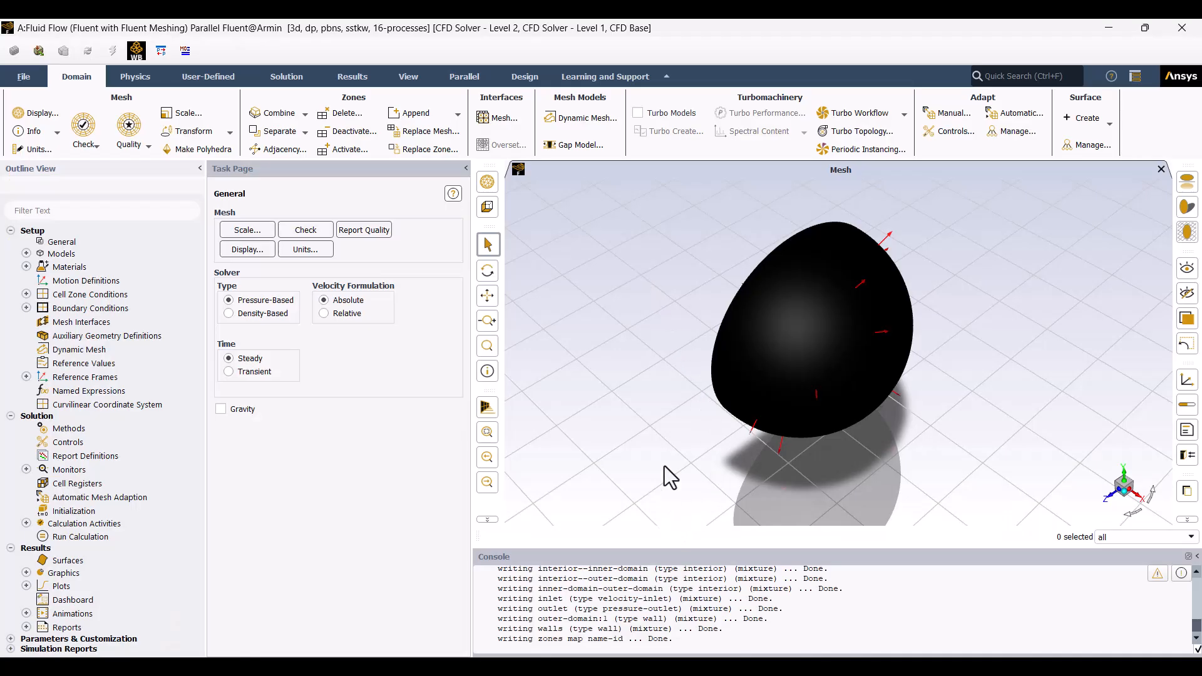
{"action": "left_click_drag", "start_coordinate": [670, 477], "coordinate": [1048, 382]}
{"action": "scroll", "coordinate": [817, 394], "scroll_direction": "up", "scroll_amount": 12}
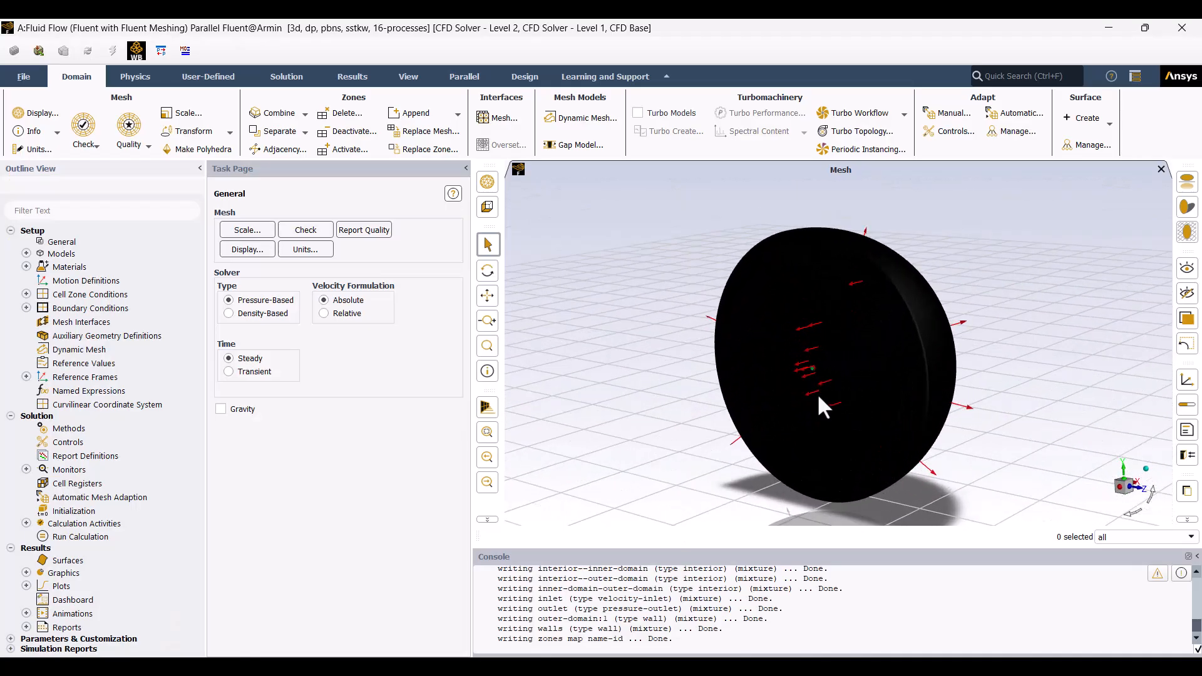
{"action": "scroll", "coordinate": [804, 381], "scroll_direction": "up", "scroll_amount": 6}
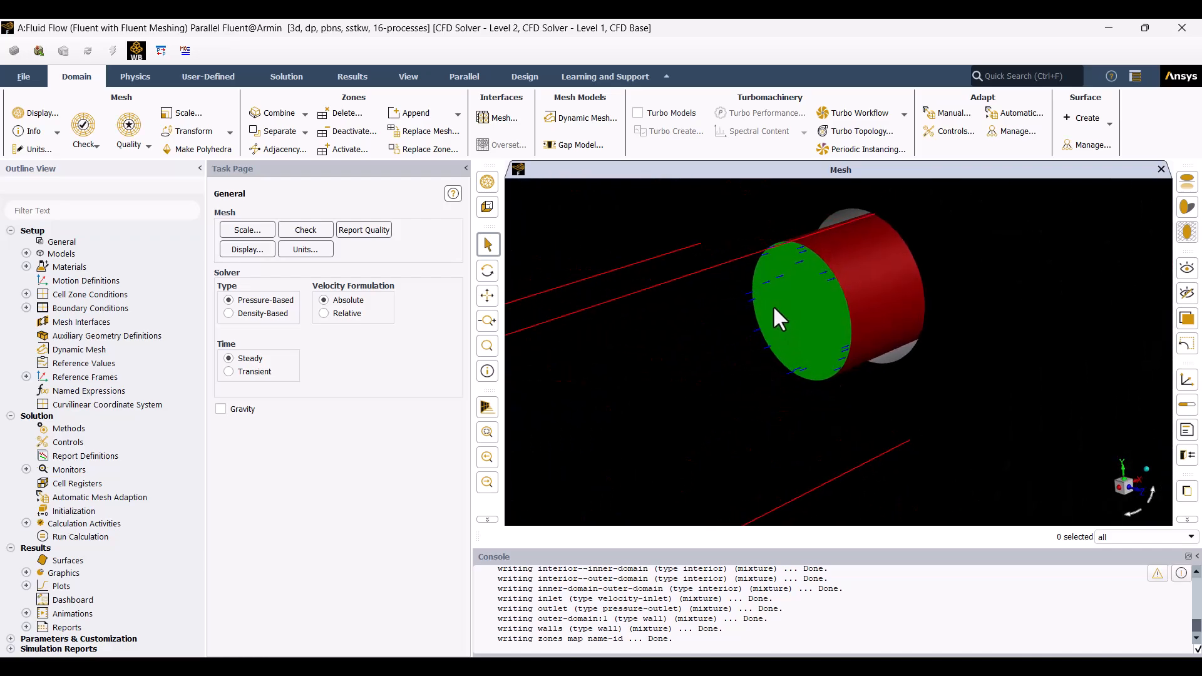
{"action": "scroll", "coordinate": [772, 305], "scroll_direction": "down", "scroll_amount": 8}
{"action": "scroll", "coordinate": [761, 310], "scroll_direction": "down", "scroll_amount": 10}
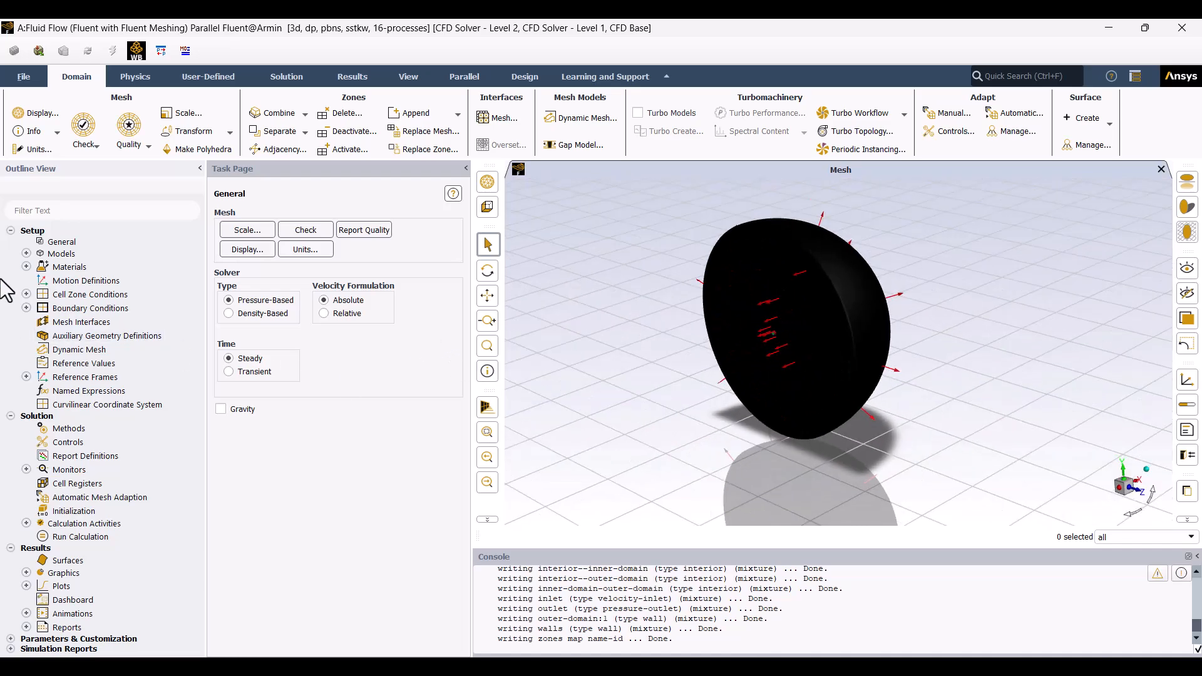
Set the density of the fluid material air to ideal-gas and save the material change.
{"action": "left_click", "coordinate": [22, 251]}
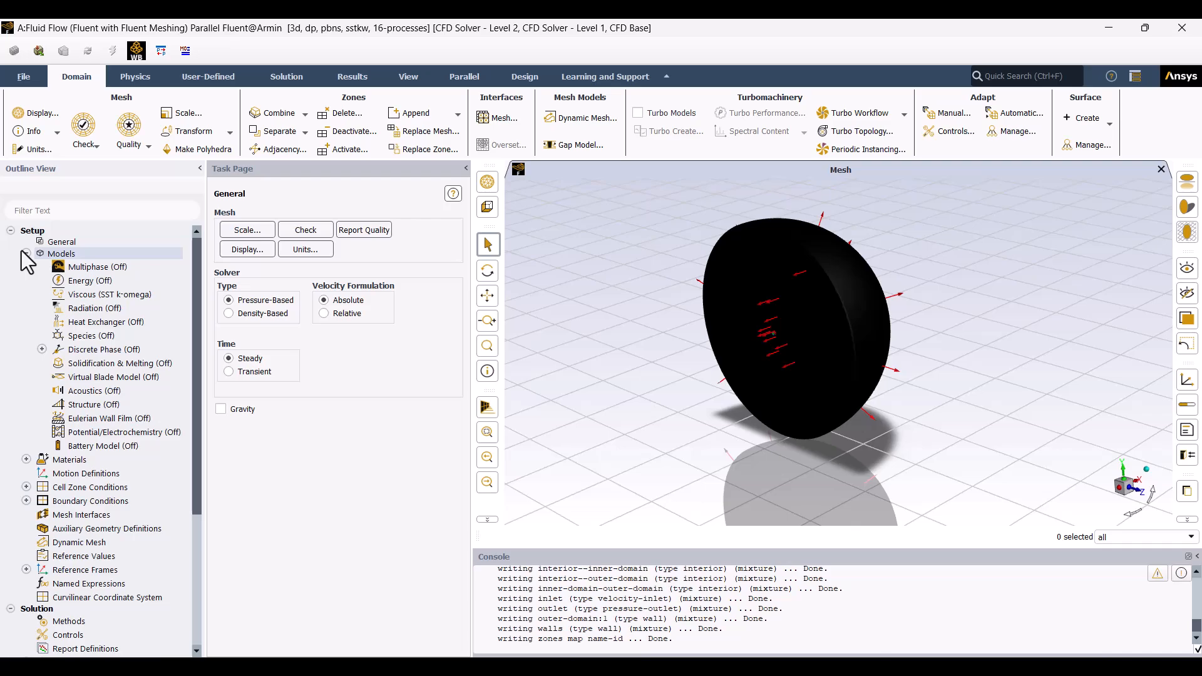
{"action": "left_click", "coordinate": [26, 459]}
{"action": "left_click", "coordinate": [41, 473]}
{"action": "double_click", "coordinate": [96, 488]}
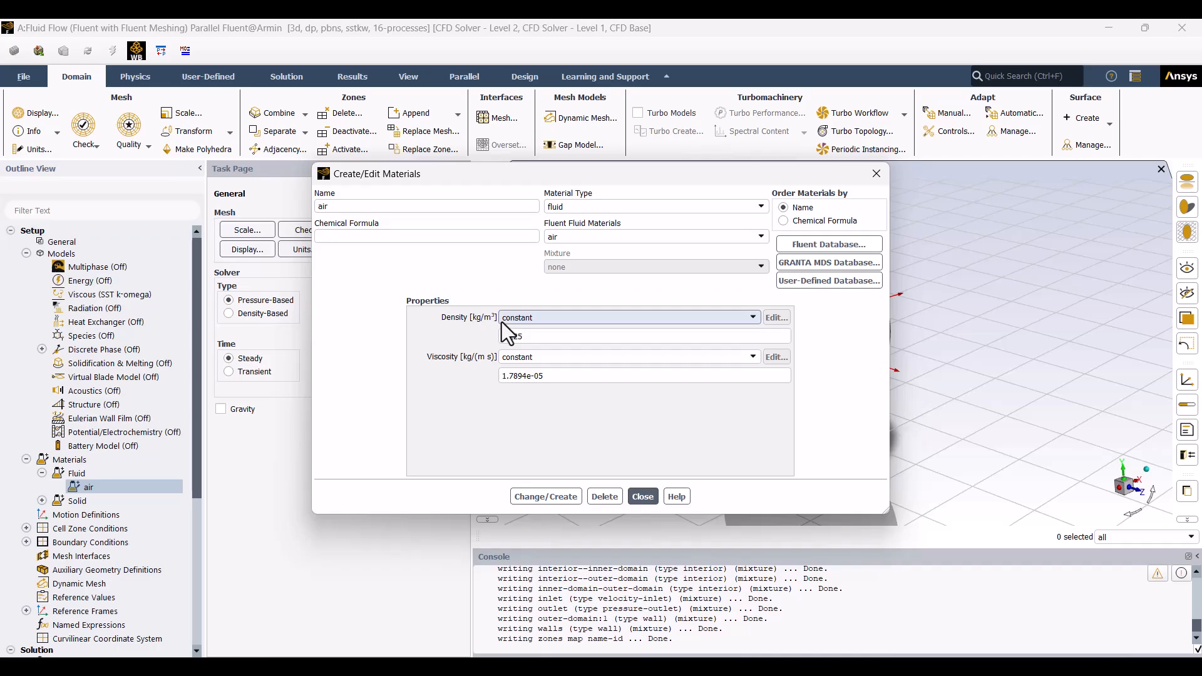
{"action": "left_click", "coordinate": [503, 320]}
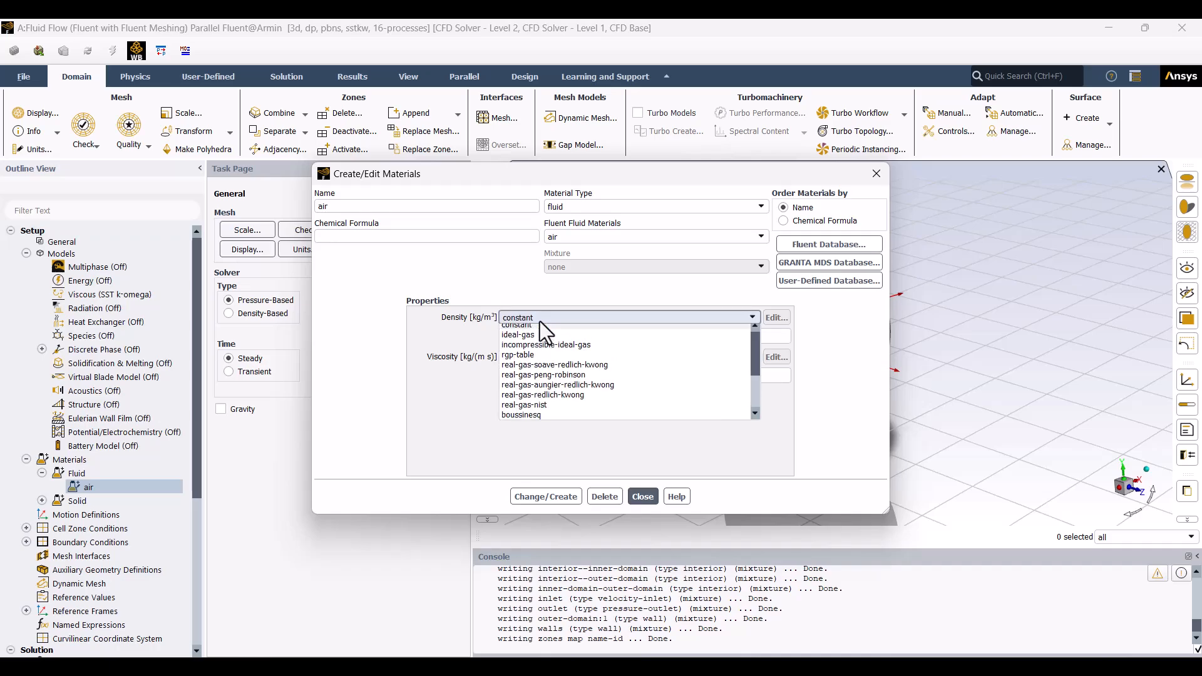
{"action": "left_click", "coordinate": [547, 340]}
{"action": "left_click", "coordinate": [534, 495]}
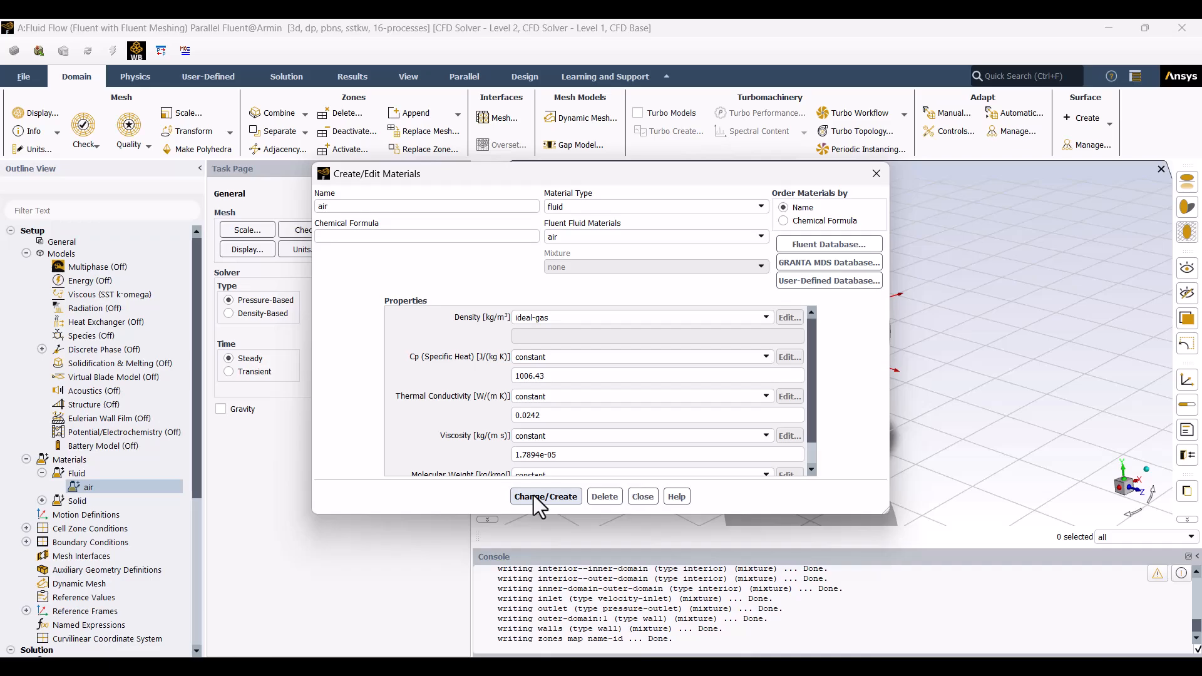
{"action": "left_click", "coordinate": [643, 496]}
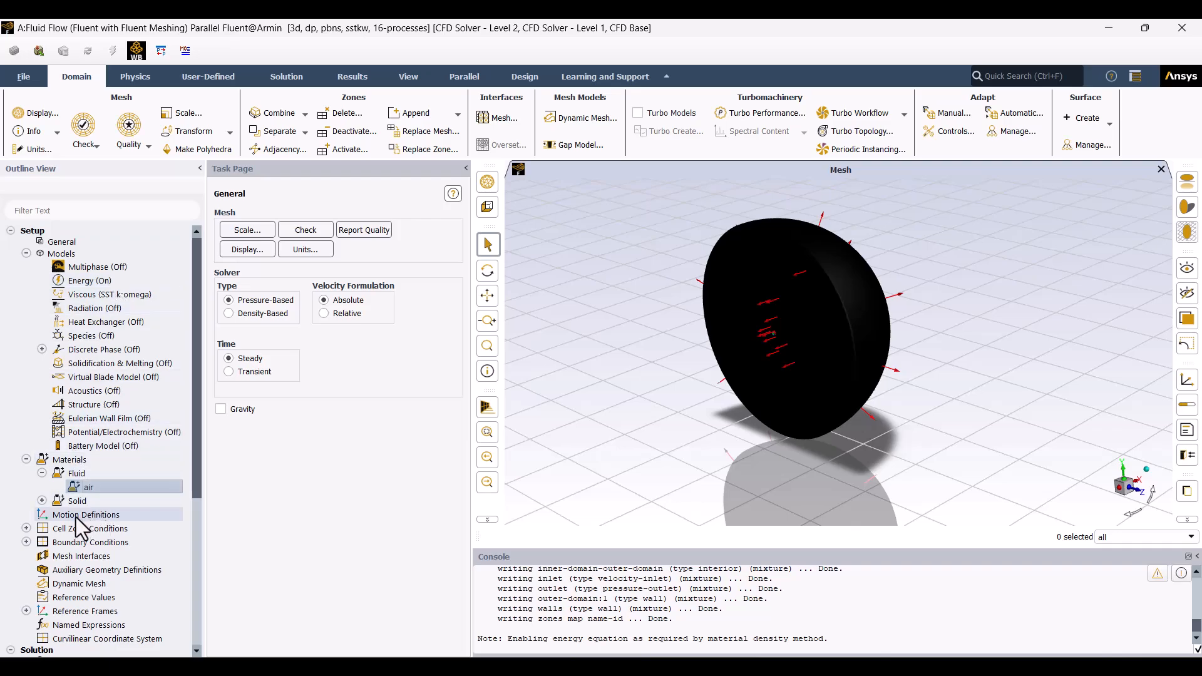
Set the velocity magnitude of the inlet boundary to 20 m/s and apply it.
{"action": "scroll", "coordinate": [62, 522], "scroll_direction": "down", "scroll_amount": 1}
{"action": "left_click", "coordinate": [26, 509]}
{"action": "left_click", "coordinate": [41, 523]}
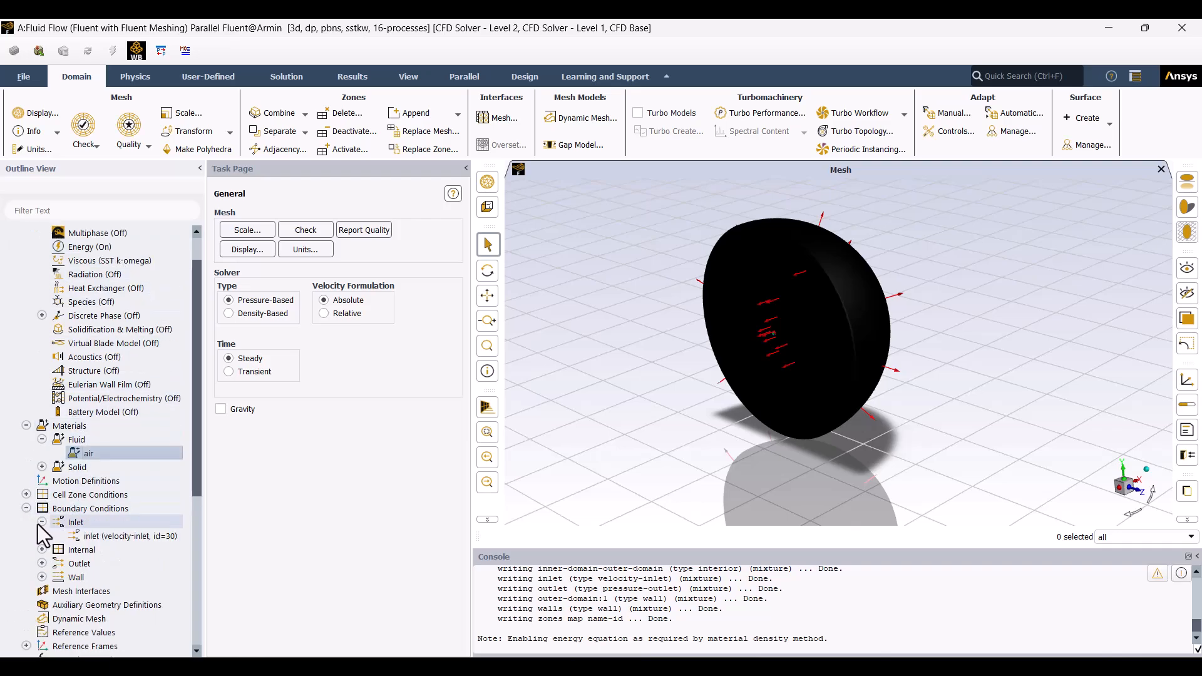
{"action": "left_click", "coordinate": [84, 536]}
{"action": "double_click", "coordinate": [84, 536]}
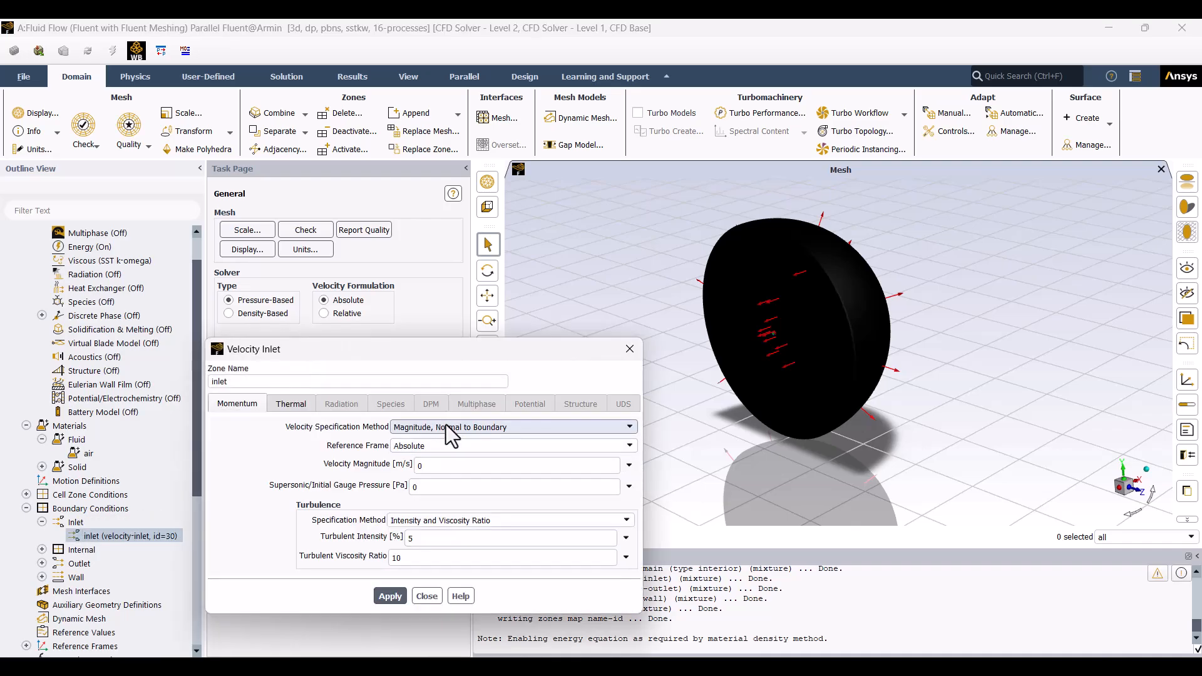
{"action": "double_click", "coordinate": [442, 464]}
{"action": "type", "text": "20"}
{"action": "left_click", "coordinate": [391, 598]}
{"action": "left_click", "coordinate": [419, 596]}
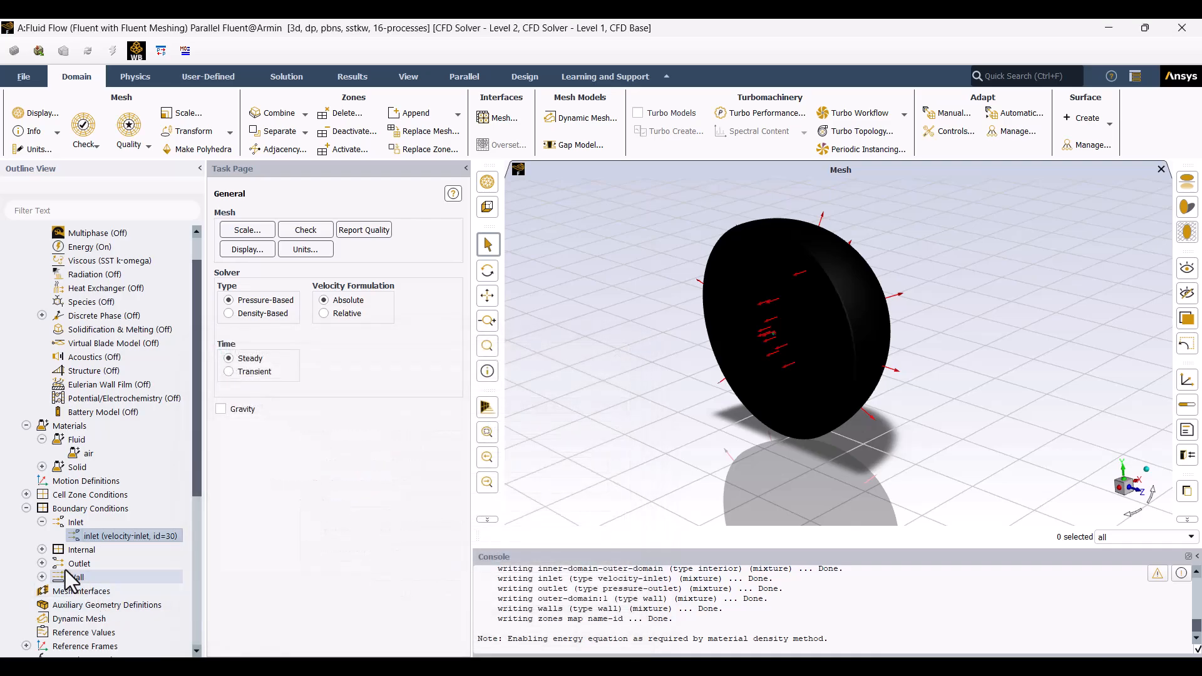
Review the momentum settings of the pressure-outlet boundary without changing them.
{"action": "left_click", "coordinate": [42, 564]}
{"action": "right_click", "coordinate": [97, 579]}
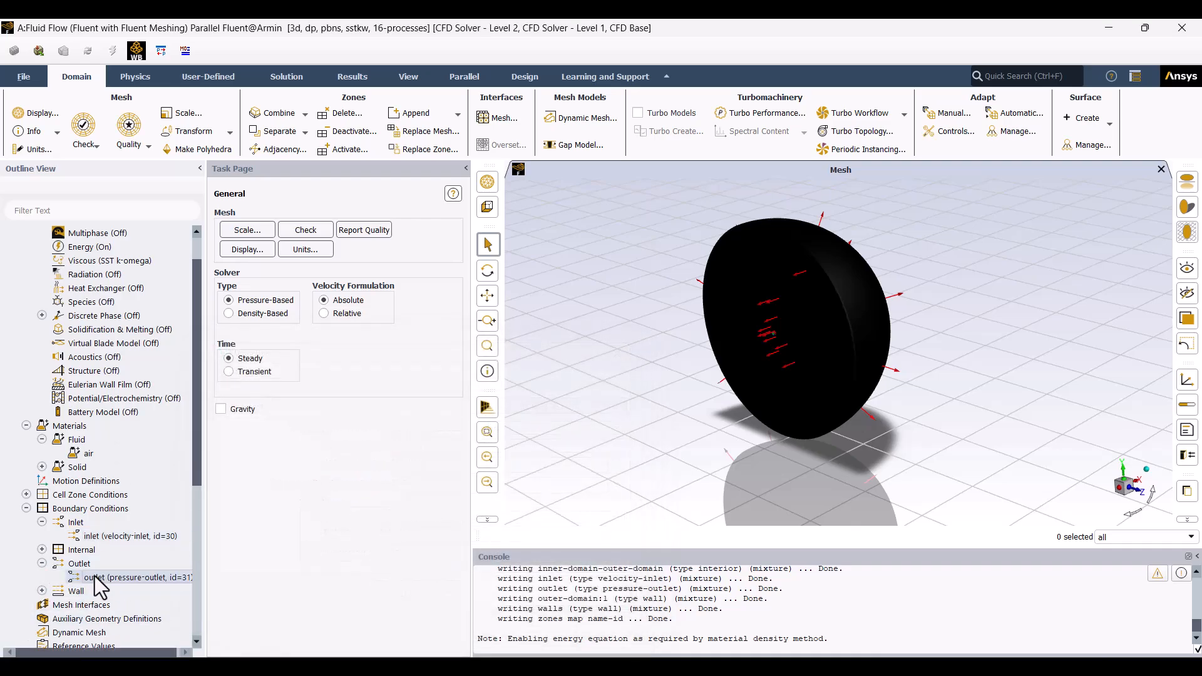
{"action": "left_click", "coordinate": [393, 410]}
{"action": "left_click_drag", "start_coordinate": [730, 332], "coordinate": [658, 376]}
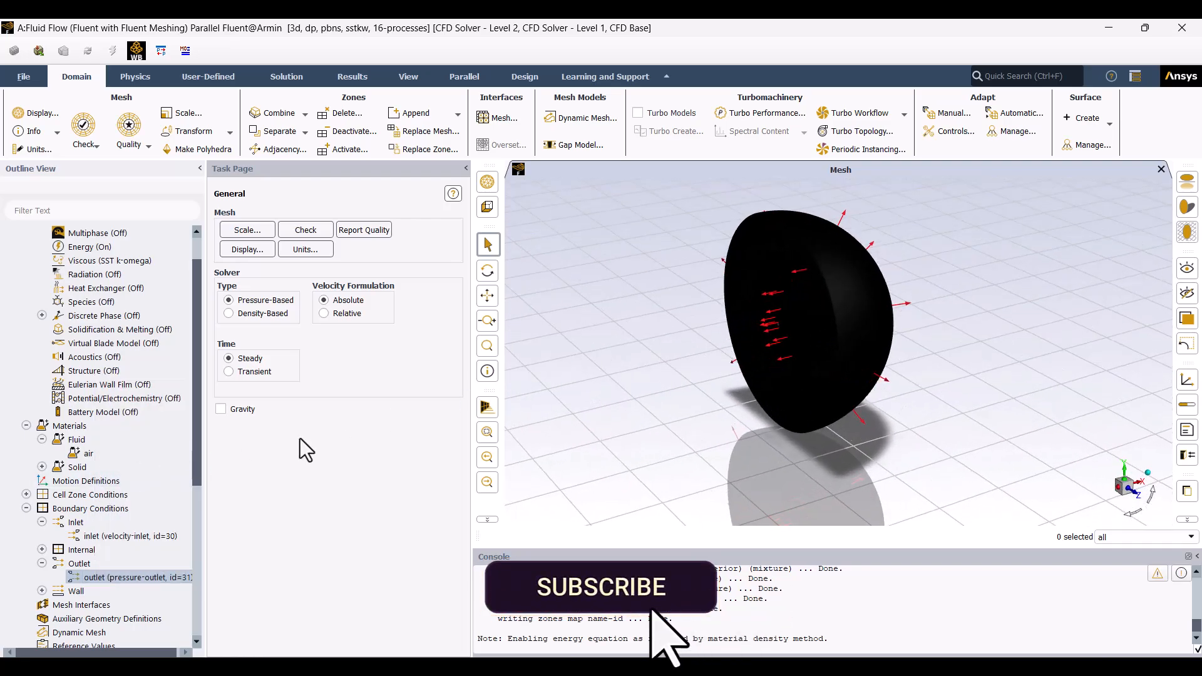
{"action": "right_click", "coordinate": [128, 579]}
{"action": "left_click", "coordinate": [142, 388]}
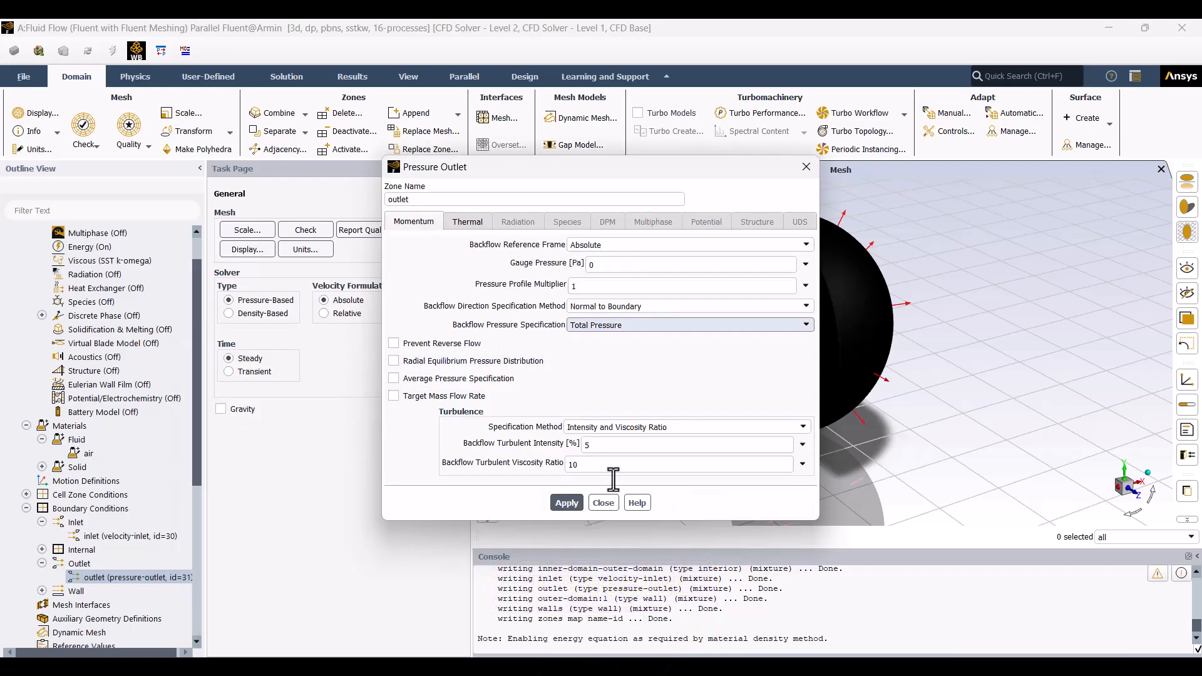
{"action": "left_click", "coordinate": [603, 503]}
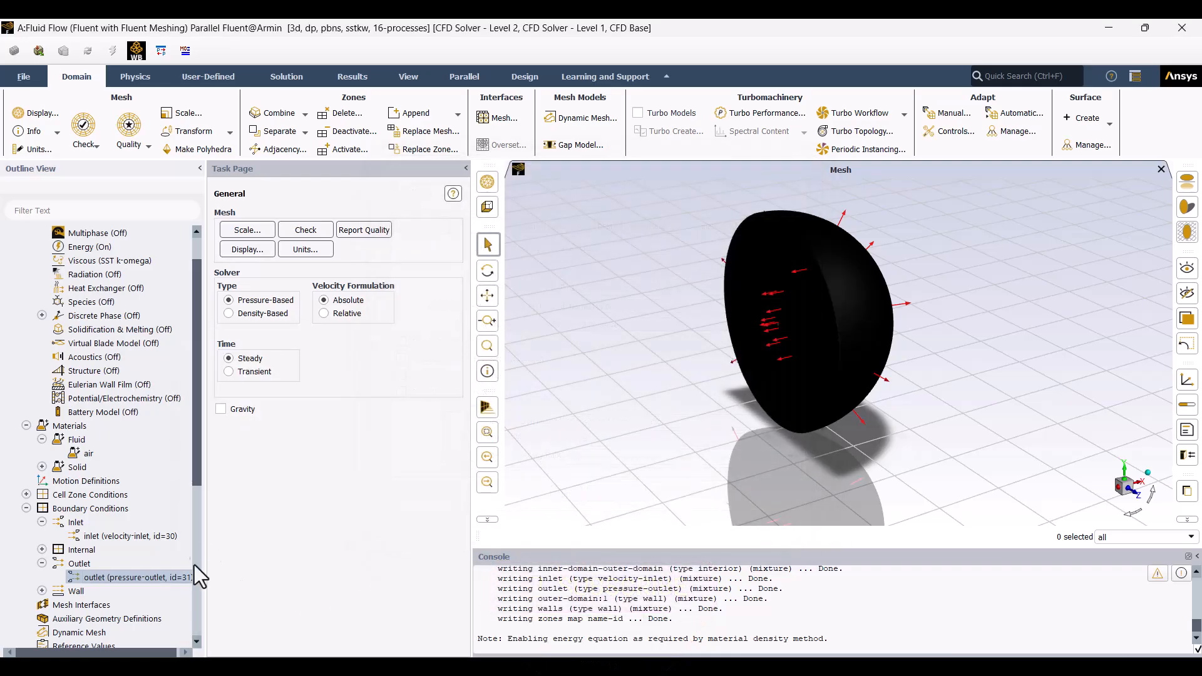
{"action": "left_click", "coordinate": [42, 563]}
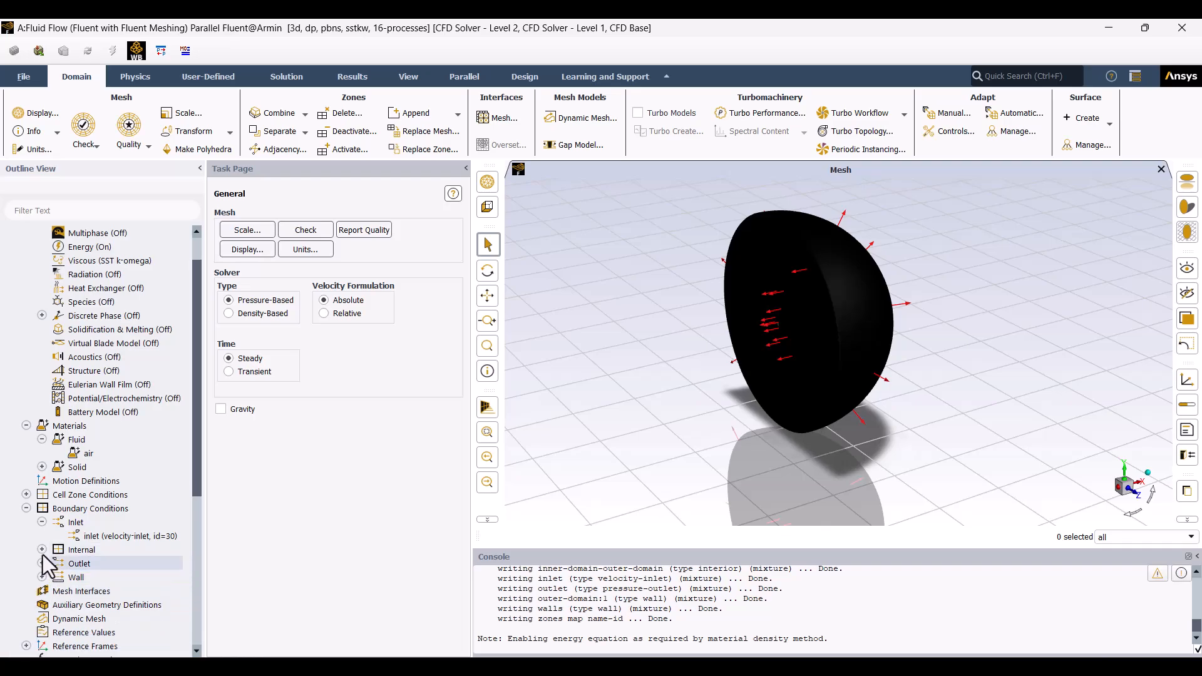
{"action": "left_click", "coordinate": [26, 509]}
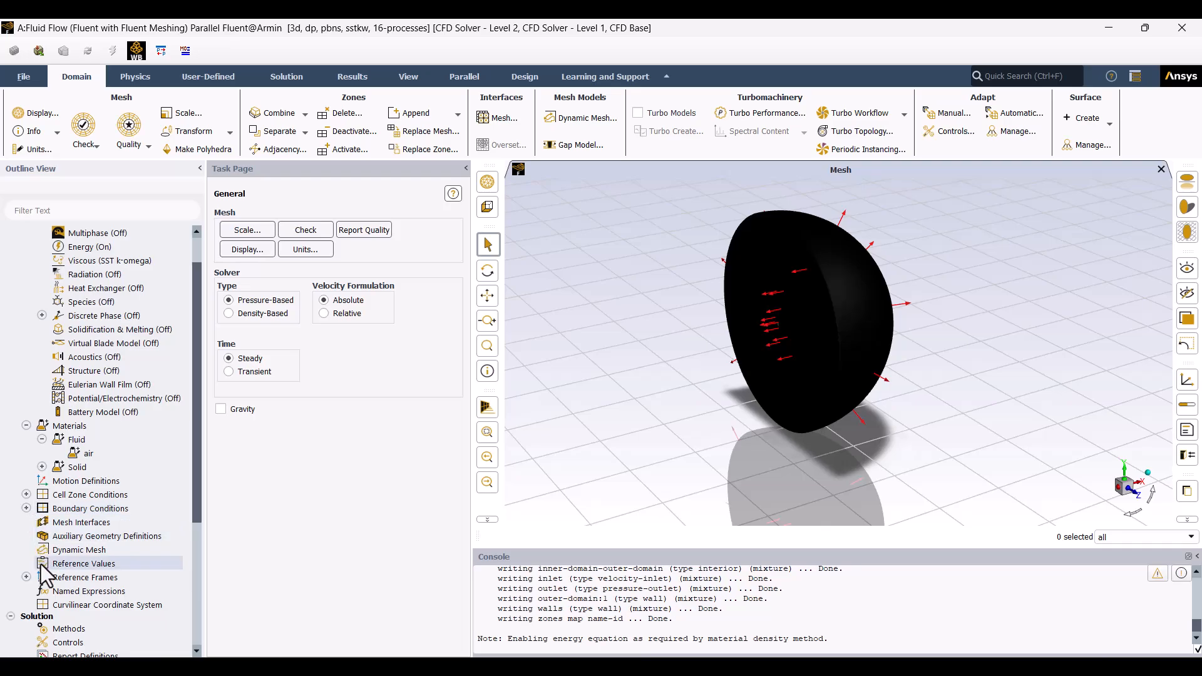
Keep the Coupled scheme, set the pseudo time method to Off, and check the solution controls.
{"action": "left_click", "coordinate": [61, 629]}
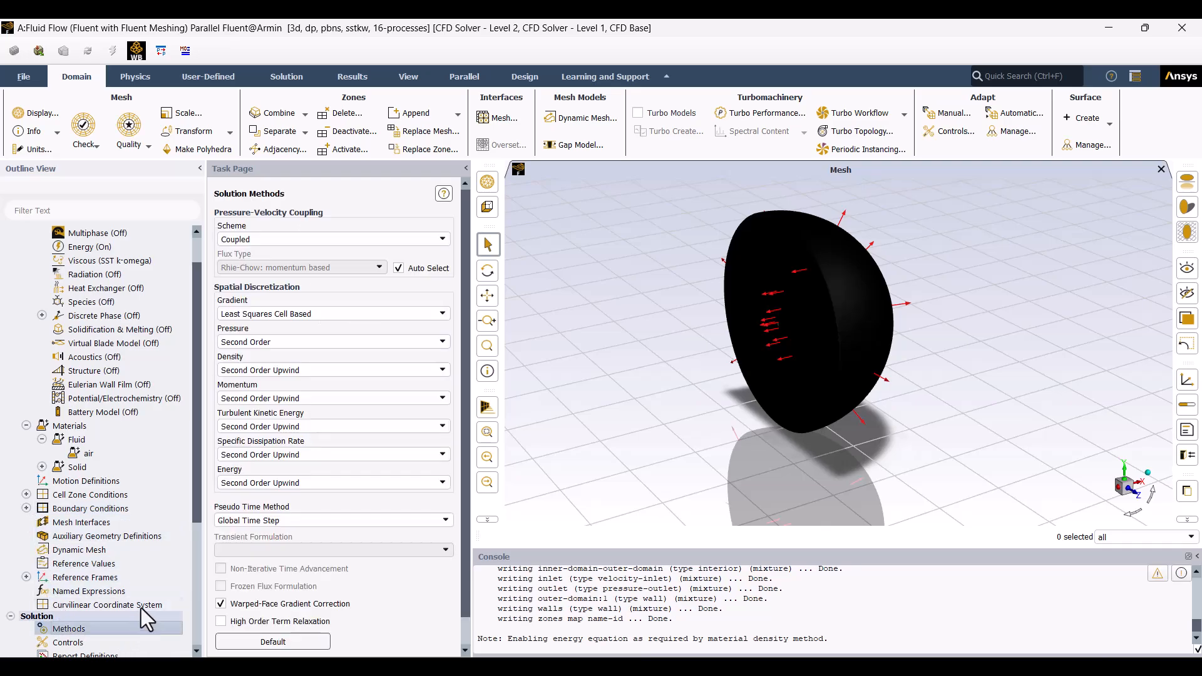
{"action": "left_click", "coordinate": [373, 238]}
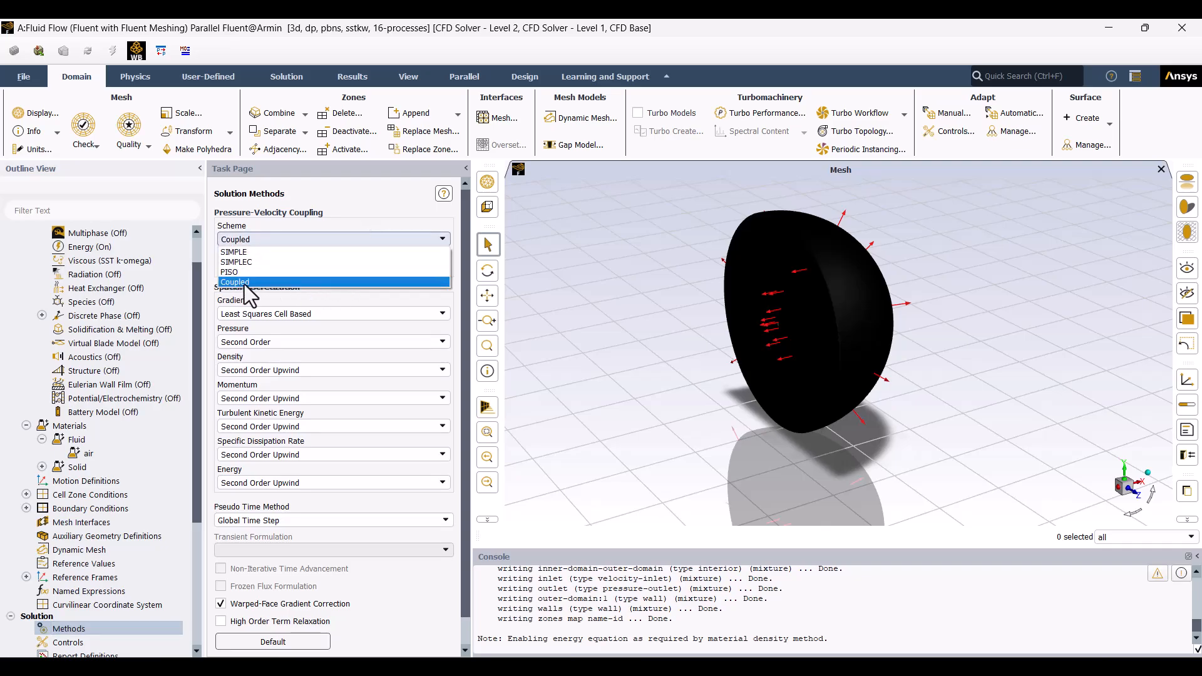
{"action": "left_click", "coordinate": [407, 199]}
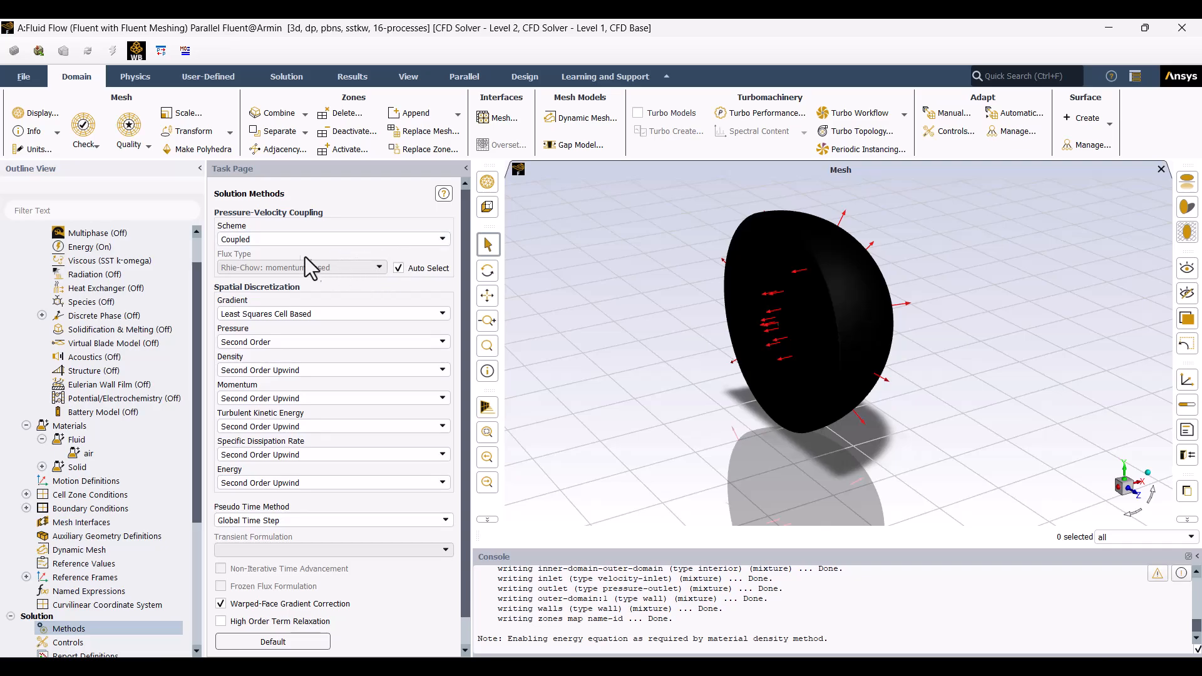
{"action": "left_click", "coordinate": [276, 519]}
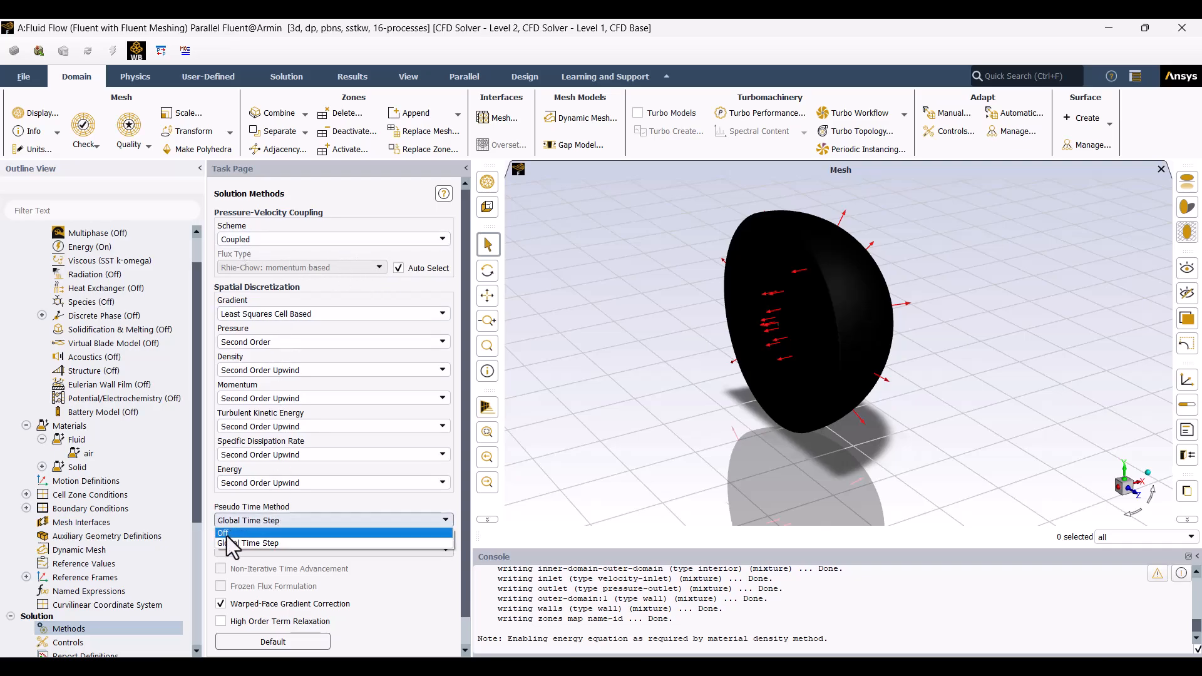
{"action": "left_click", "coordinate": [227, 534]}
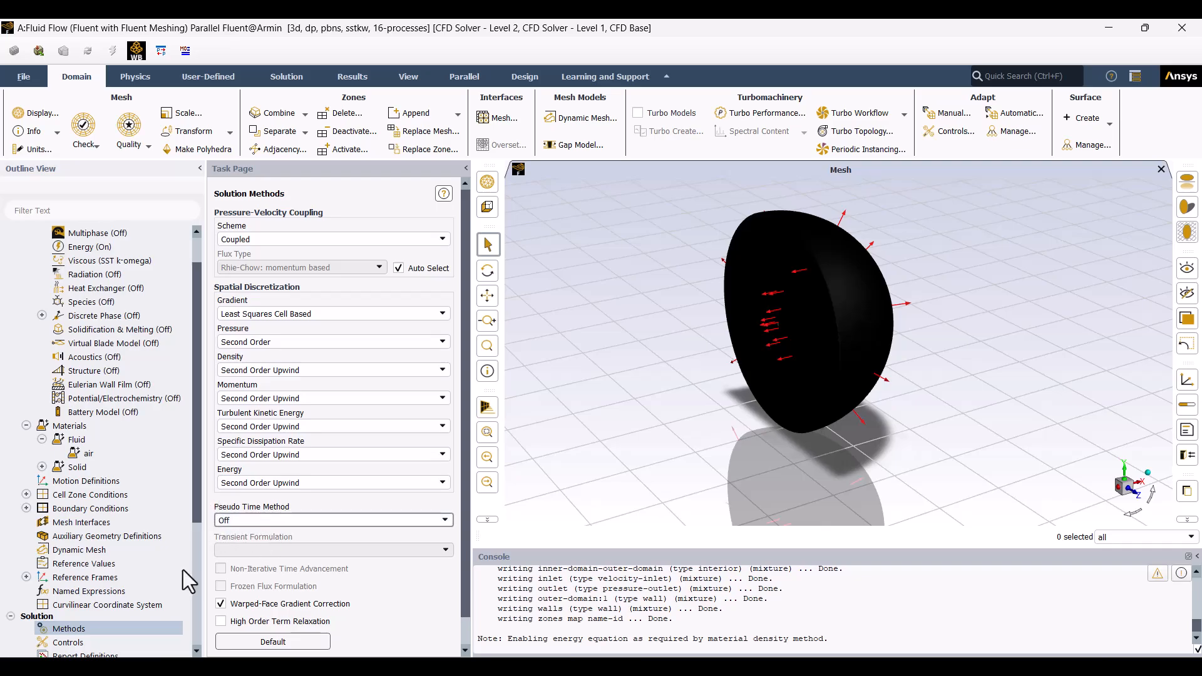
{"action": "scroll", "coordinate": [182, 569], "scroll_direction": "down", "scroll_amount": 1}
{"action": "left_click", "coordinate": [84, 602]}
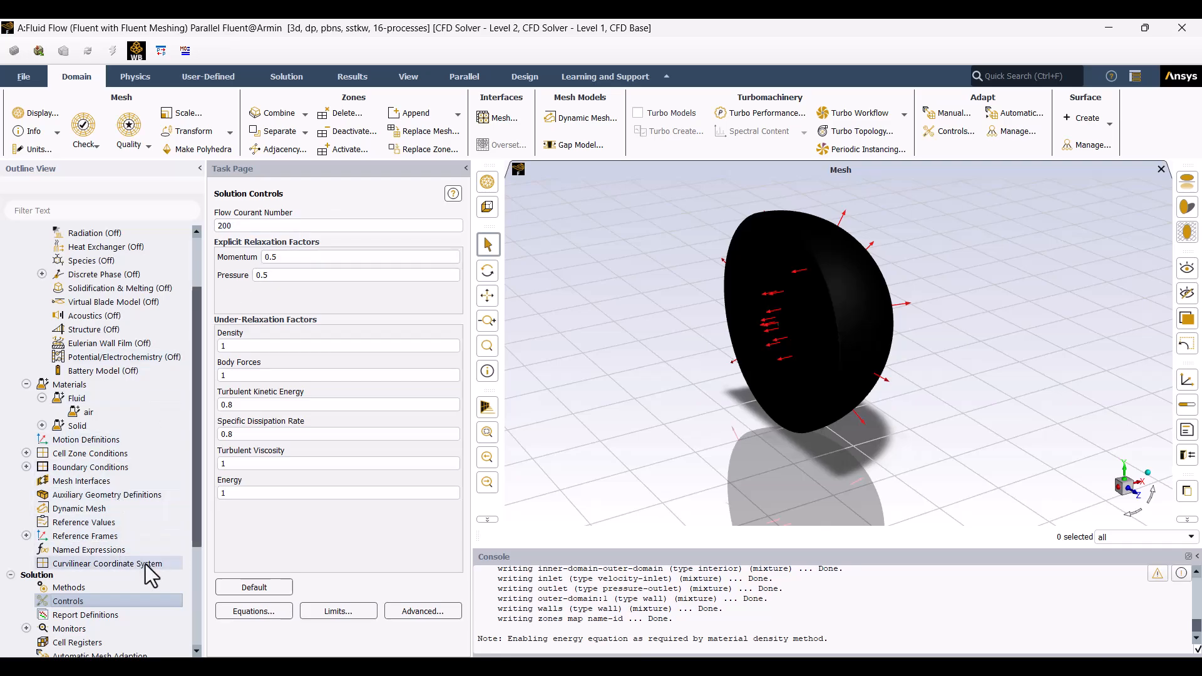
Initialize the solution with Standard Initialization, computing the initial values from the inlet.
{"action": "scroll", "coordinate": [145, 565], "scroll_direction": "down", "scroll_amount": 4}
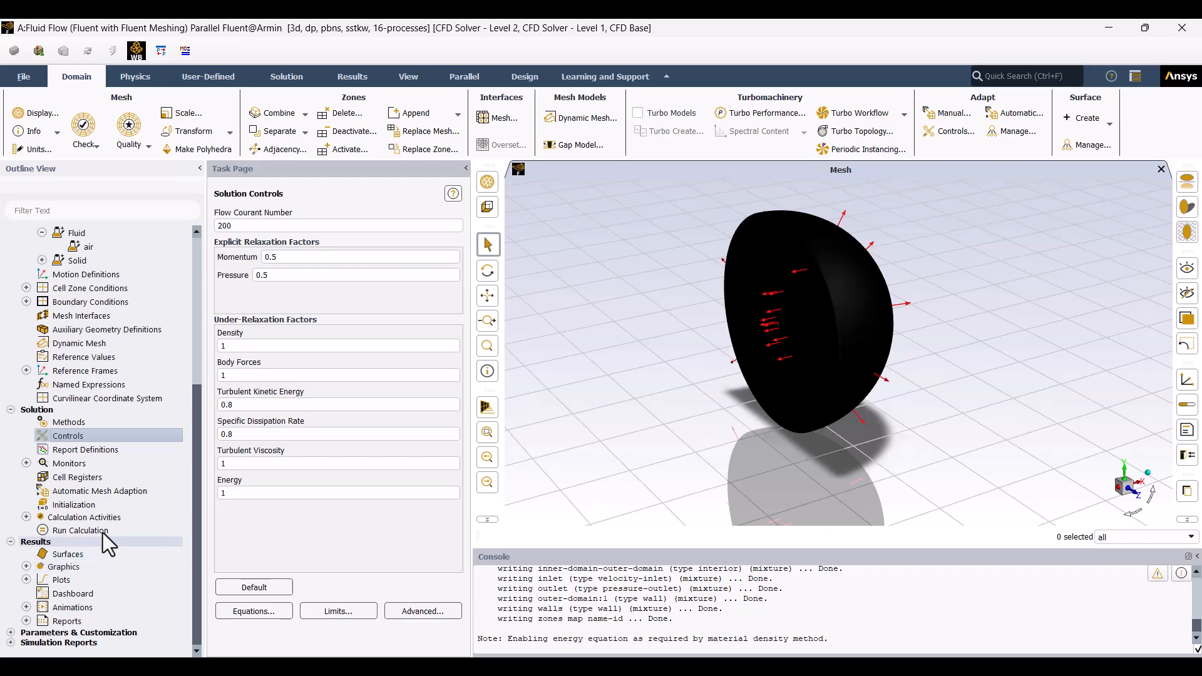
{"action": "left_click", "coordinate": [92, 507]}
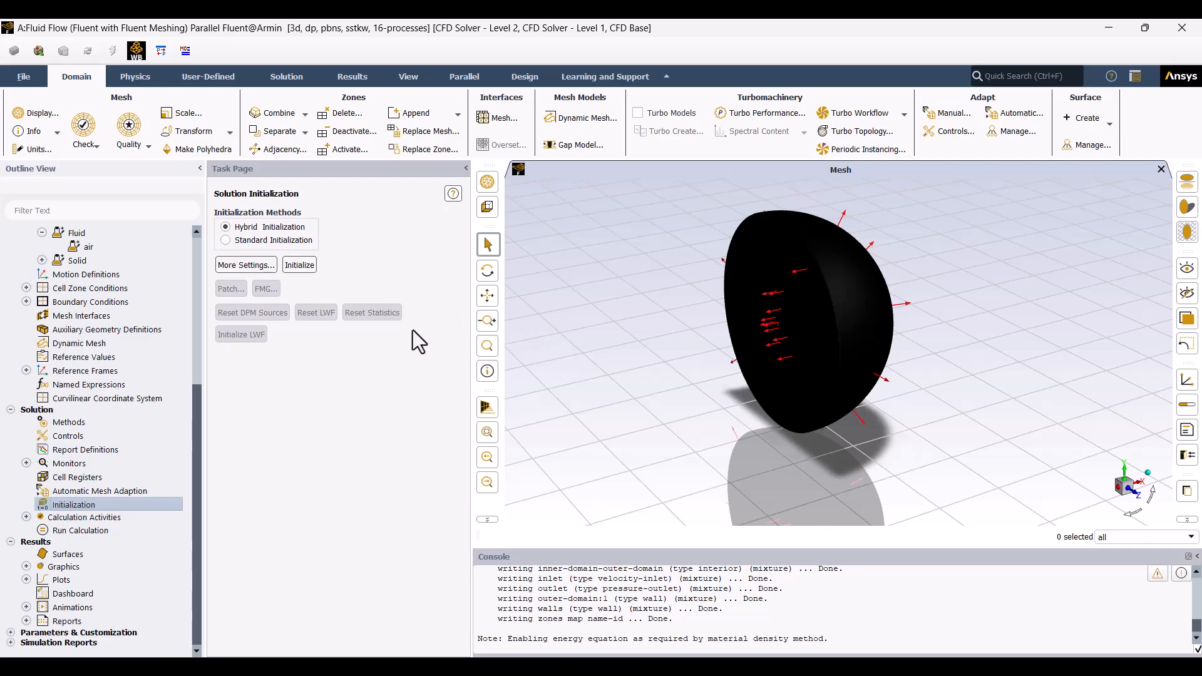
{"action": "left_click", "coordinate": [225, 240]}
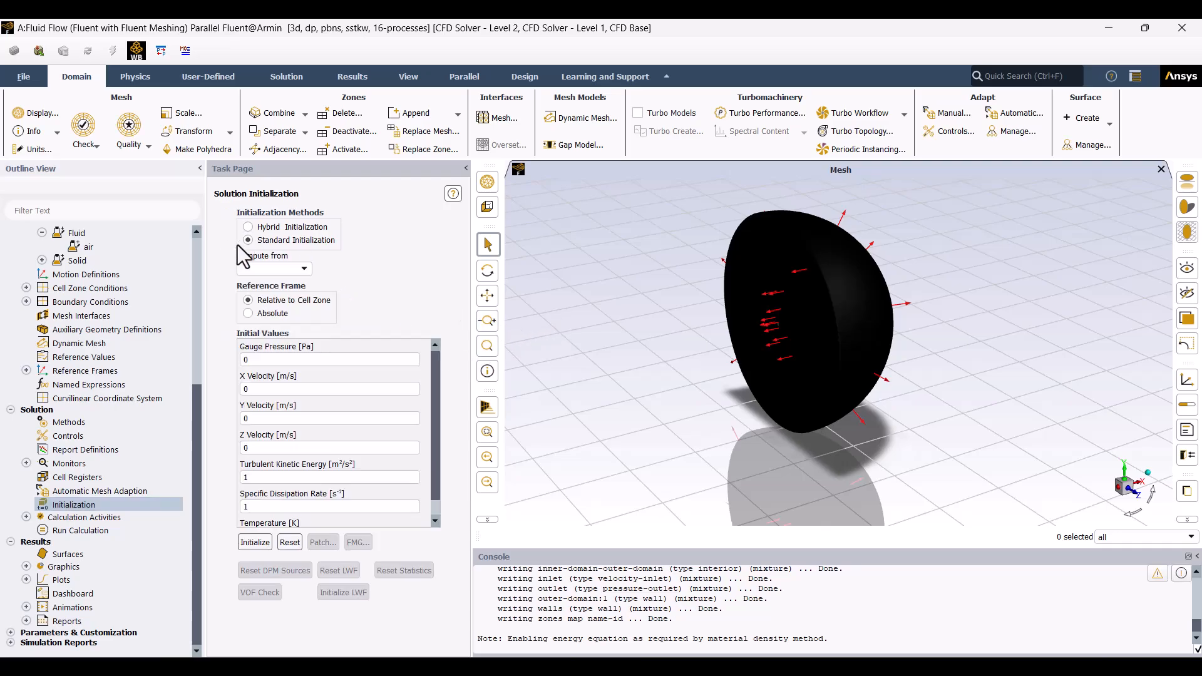
{"action": "left_click", "coordinate": [305, 269]}
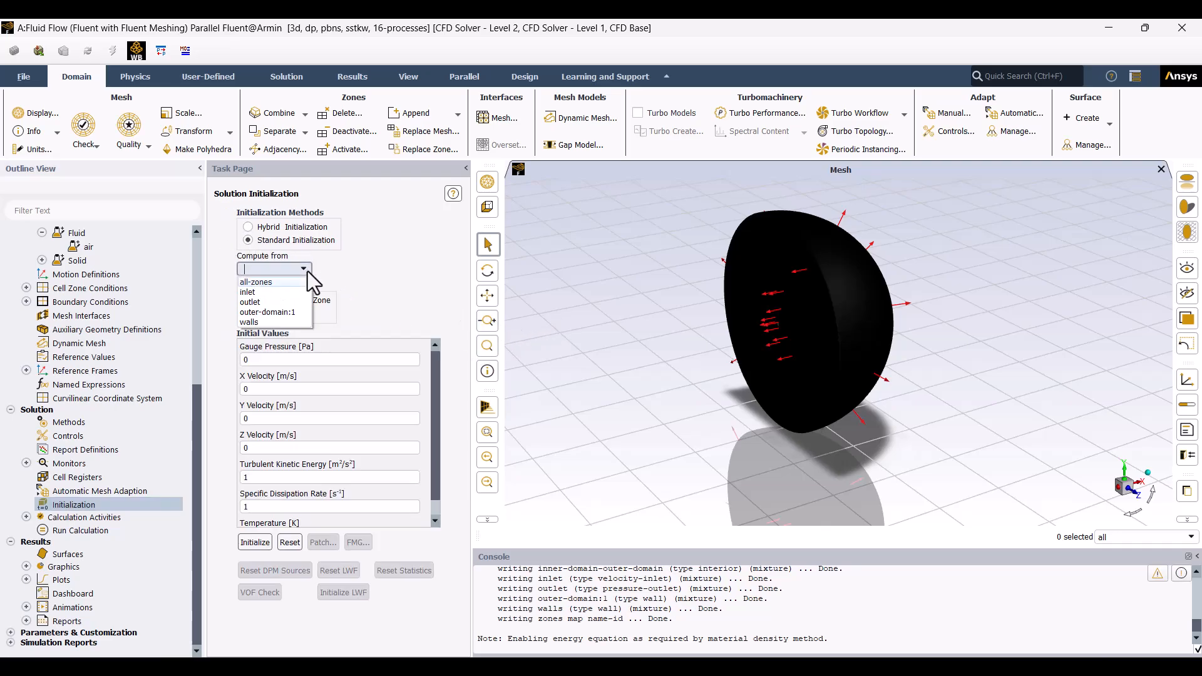
{"action": "left_click", "coordinate": [268, 292]}
{"action": "left_click", "coordinate": [255, 542]}
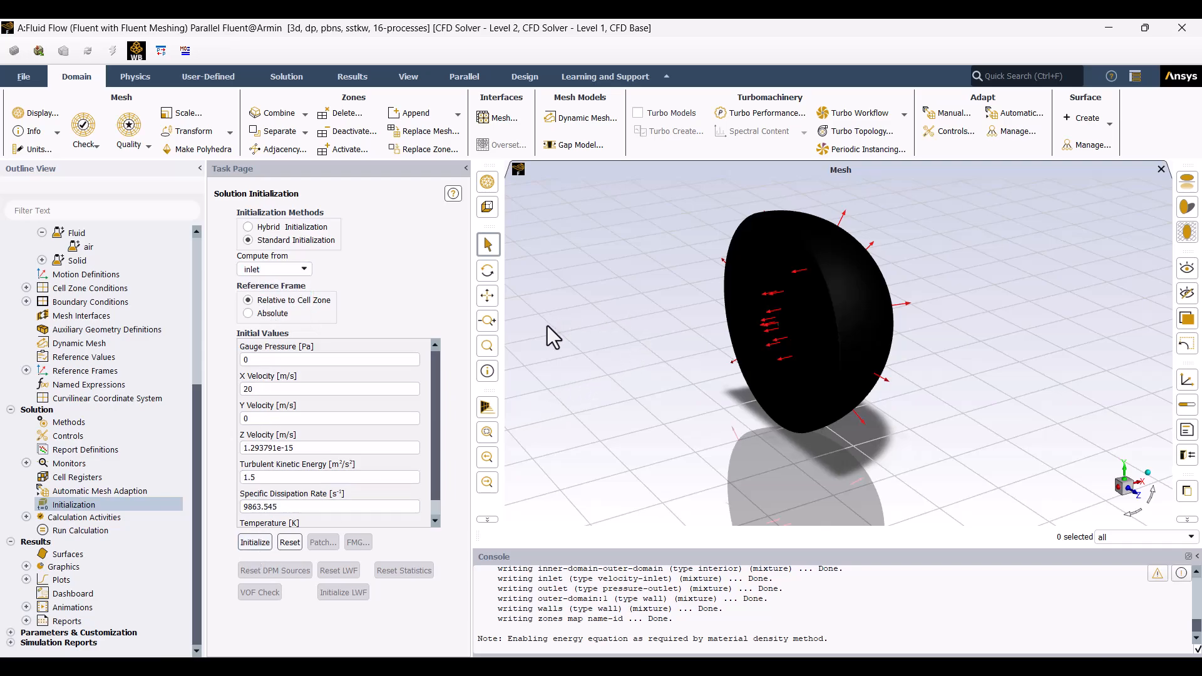
Set the number of iterations to 50 and run the calculation.
{"action": "left_click", "coordinate": [122, 530]}
{"action": "double_click", "coordinate": [290, 269]}
{"action": "type", "text": "50"}
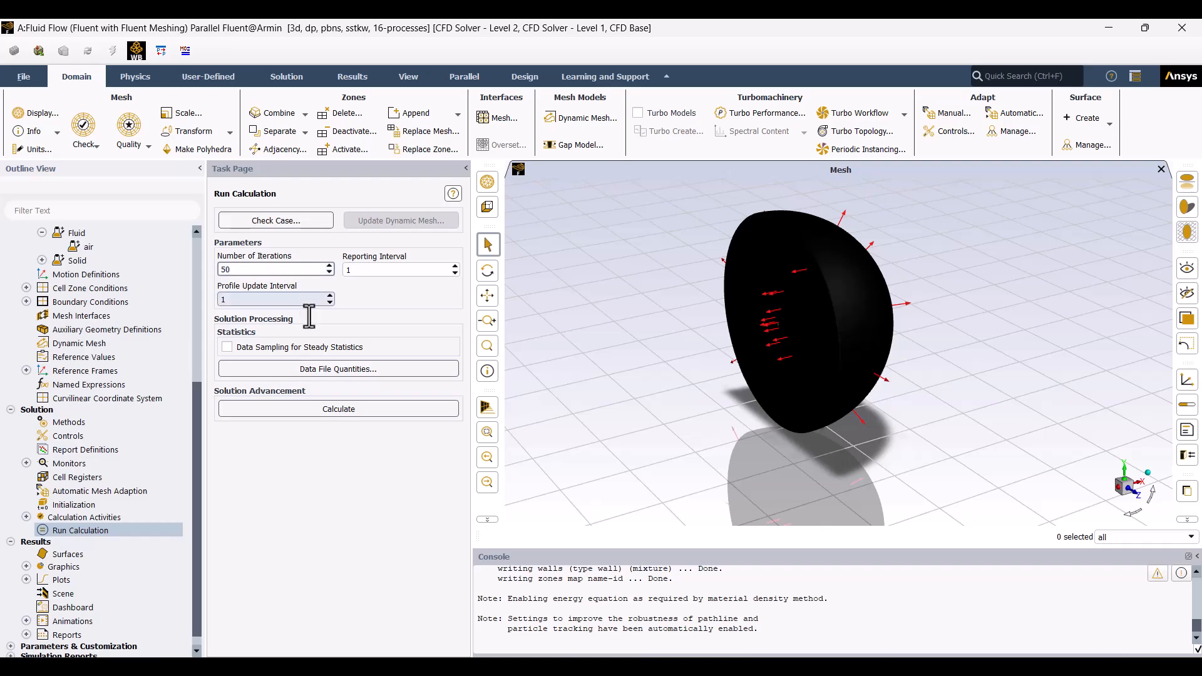
{"action": "left_click", "coordinate": [336, 409]}
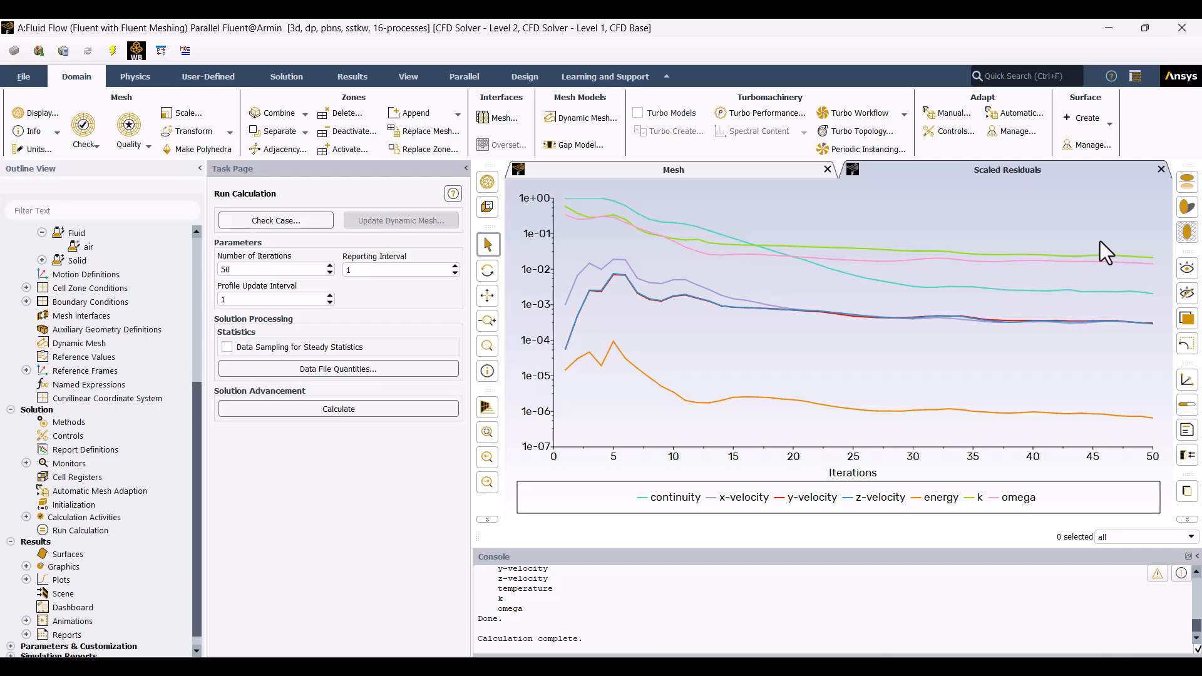
Set the flow Courant number to 5 and calculate another 50 iterations using the changed settings.
{"action": "left_click", "coordinate": [66, 436]}
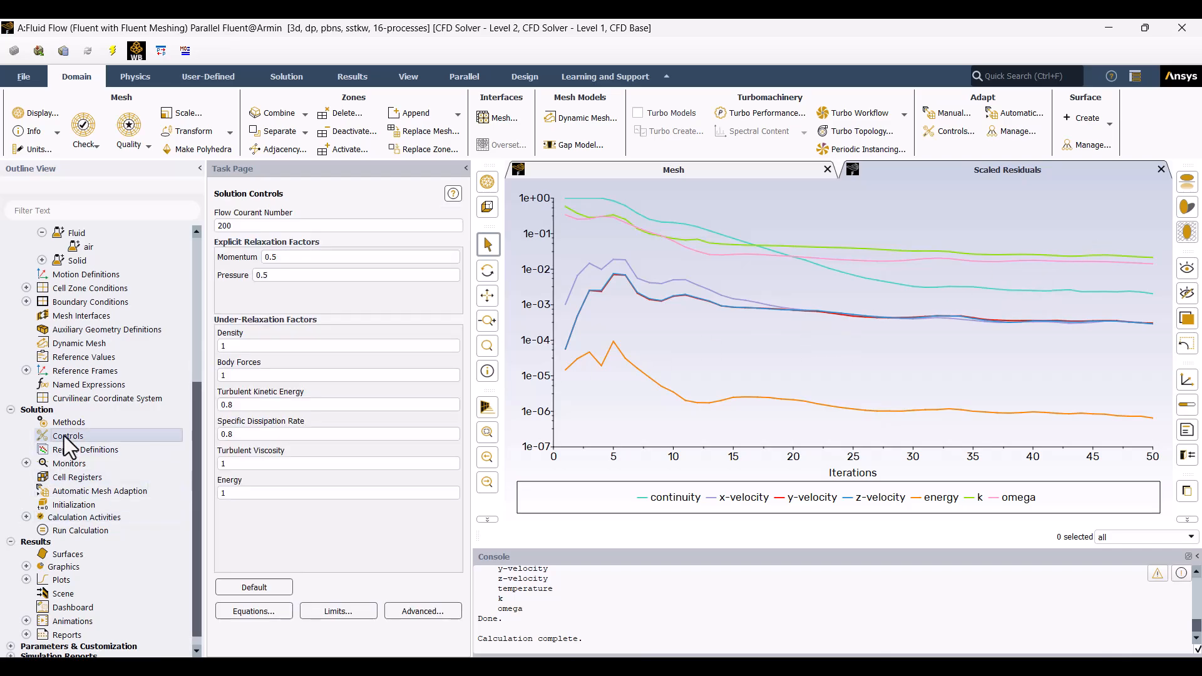
{"action": "double_click", "coordinate": [264, 231]}
{"action": "type", "text": "5"}
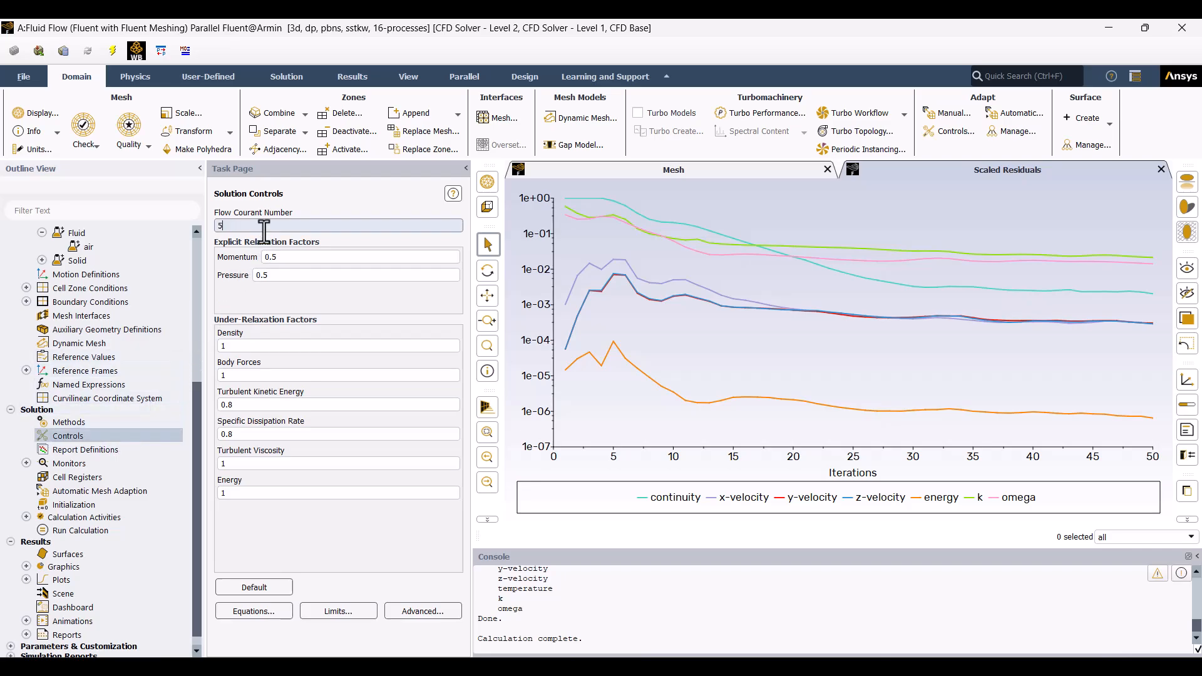
{"action": "left_click", "coordinate": [123, 529]}
{"action": "left_click", "coordinate": [337, 410]}
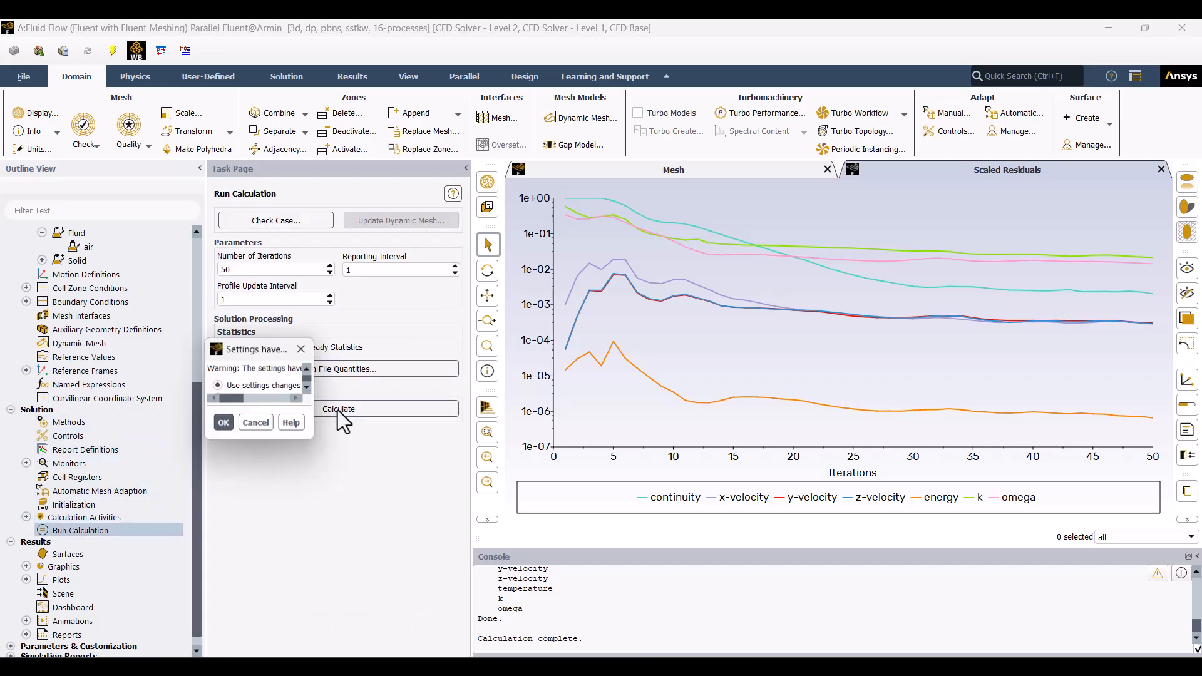
{"action": "left_click", "coordinate": [312, 428]}
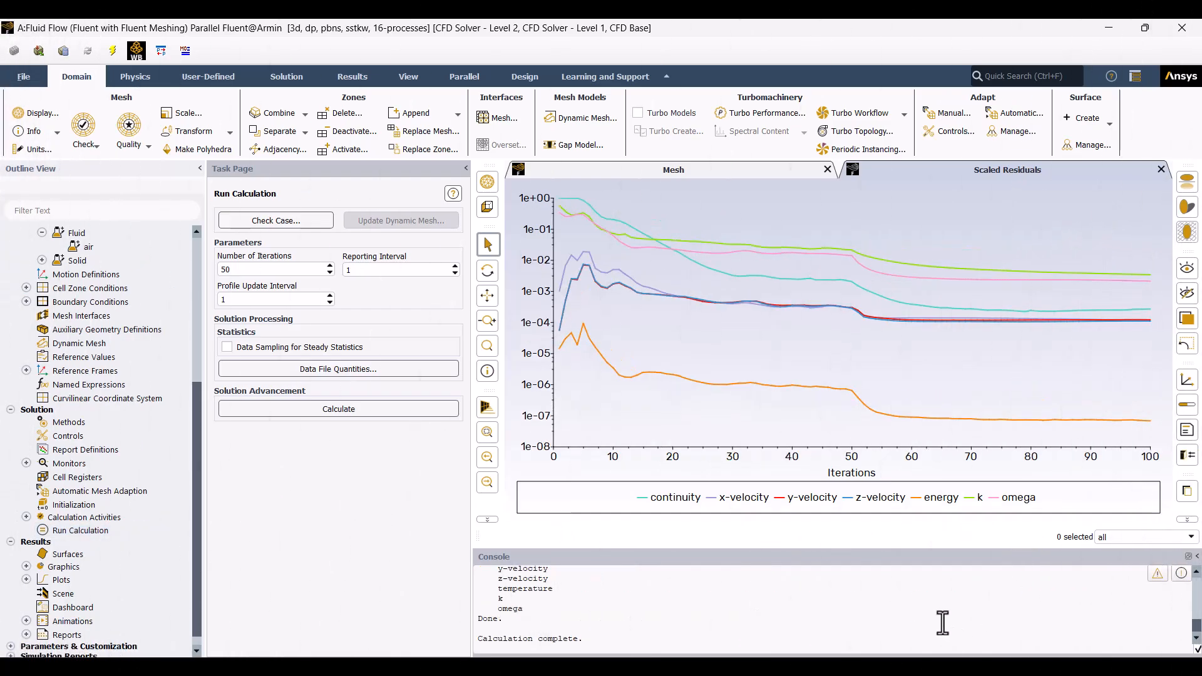
Review the k and omega residuals of iteration 100 in the console output.
{"action": "scroll", "coordinate": [943, 623], "scroll_direction": "up", "scroll_amount": 5}
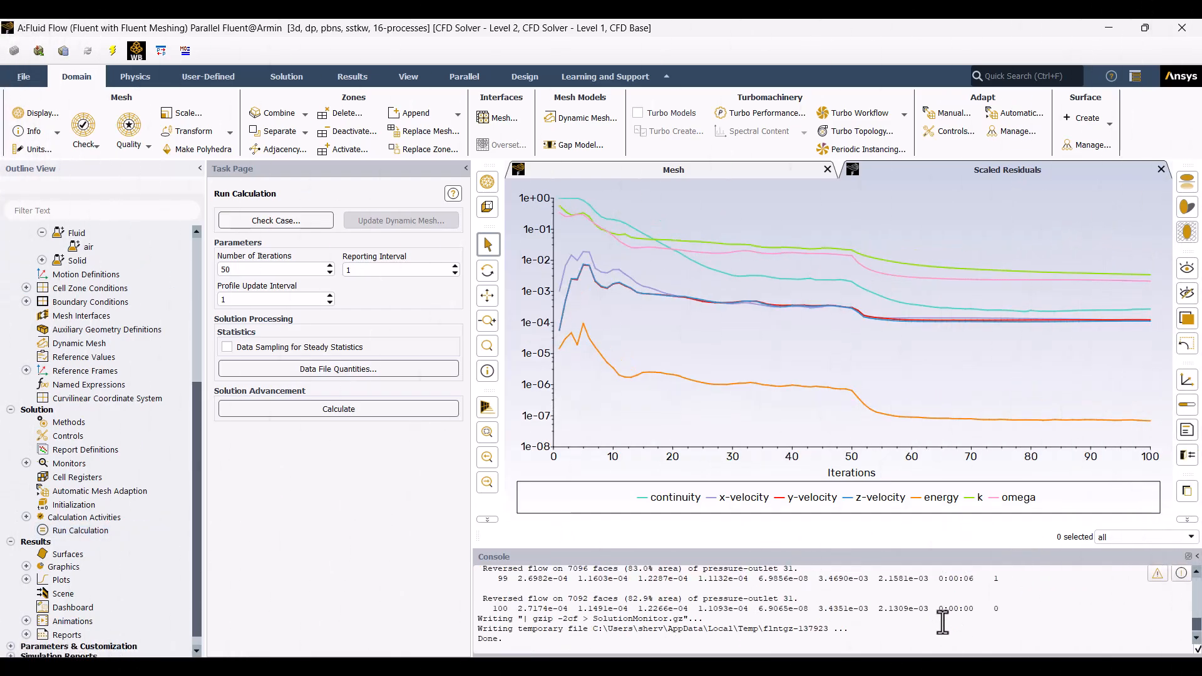
{"action": "left_click_drag", "start_coordinate": [817, 610], "coordinate": [941, 610]}
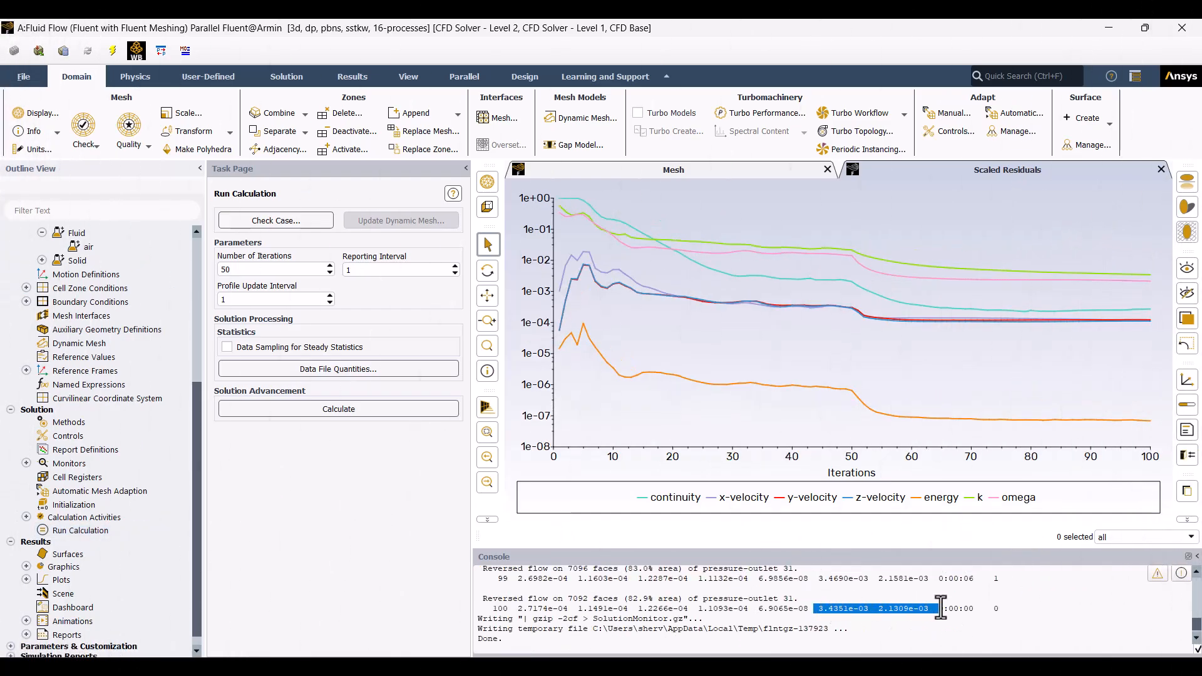
{"action": "left_click", "coordinate": [922, 222]}
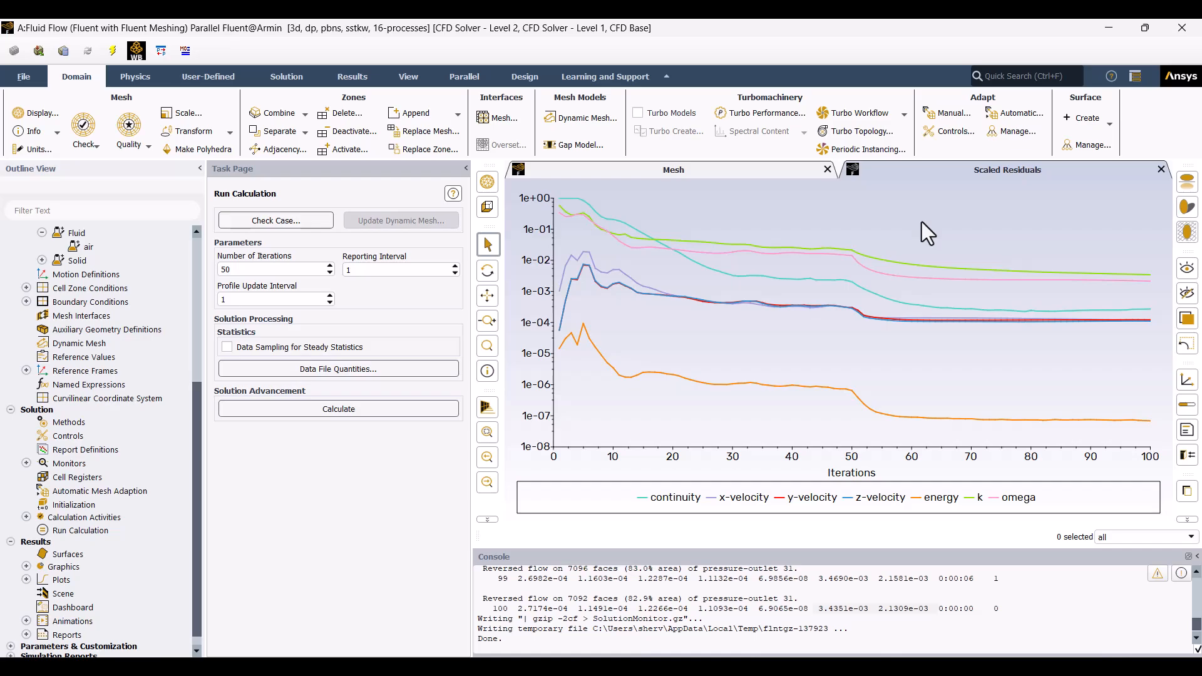
Switch the viscous model to Large Eddy Simulation (LES) with the WALE subgrid-scale model, and check the general solver time setting.
{"action": "scroll", "coordinate": [49, 391], "scroll_direction": "up", "scroll_amount": 3}
{"action": "scroll", "coordinate": [49, 391], "scroll_direction": "up", "scroll_amount": 3}
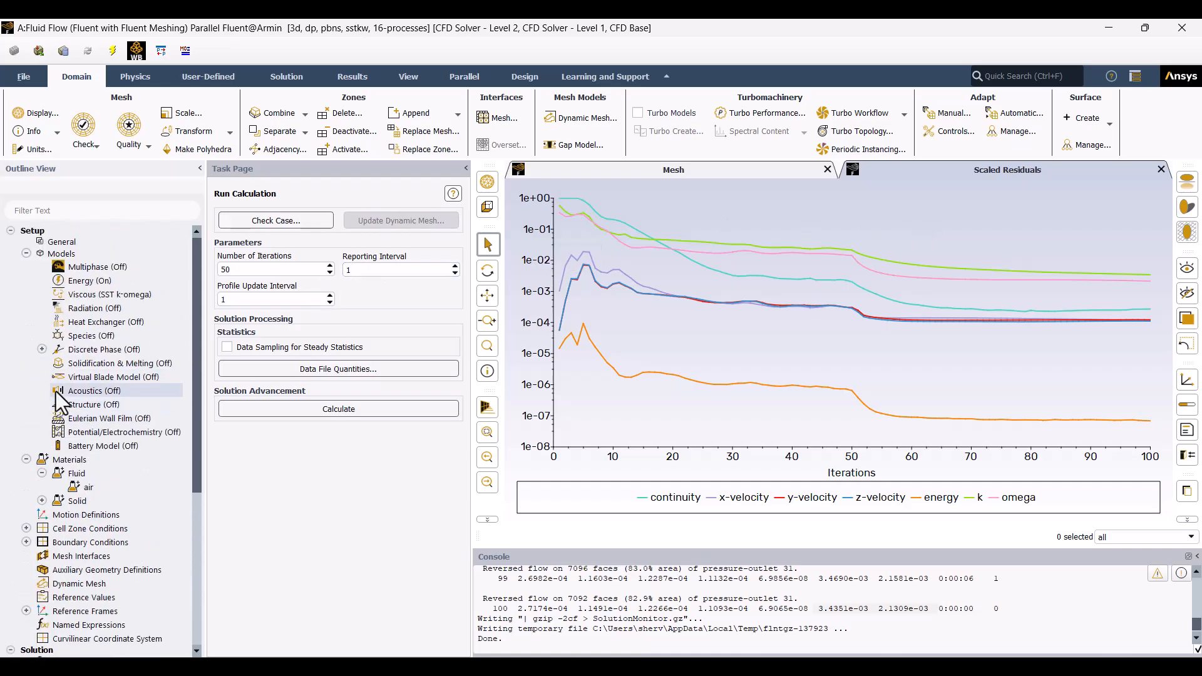
{"action": "double_click", "coordinate": [127, 295]}
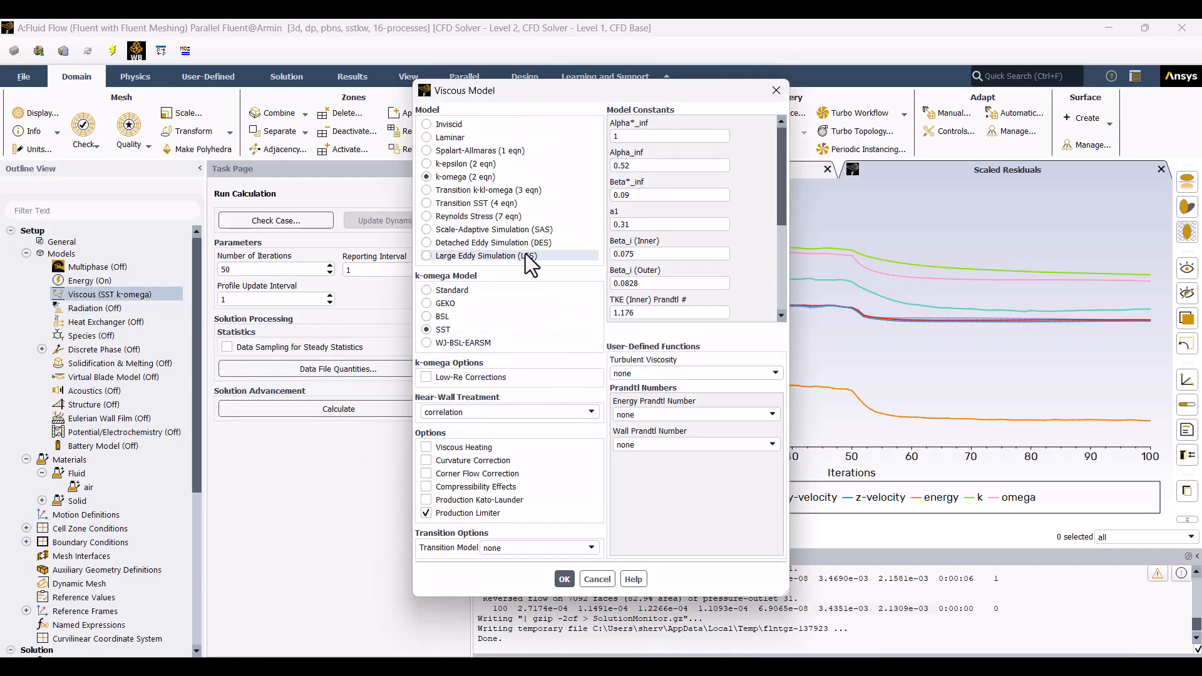
{"action": "left_click", "coordinate": [528, 261]}
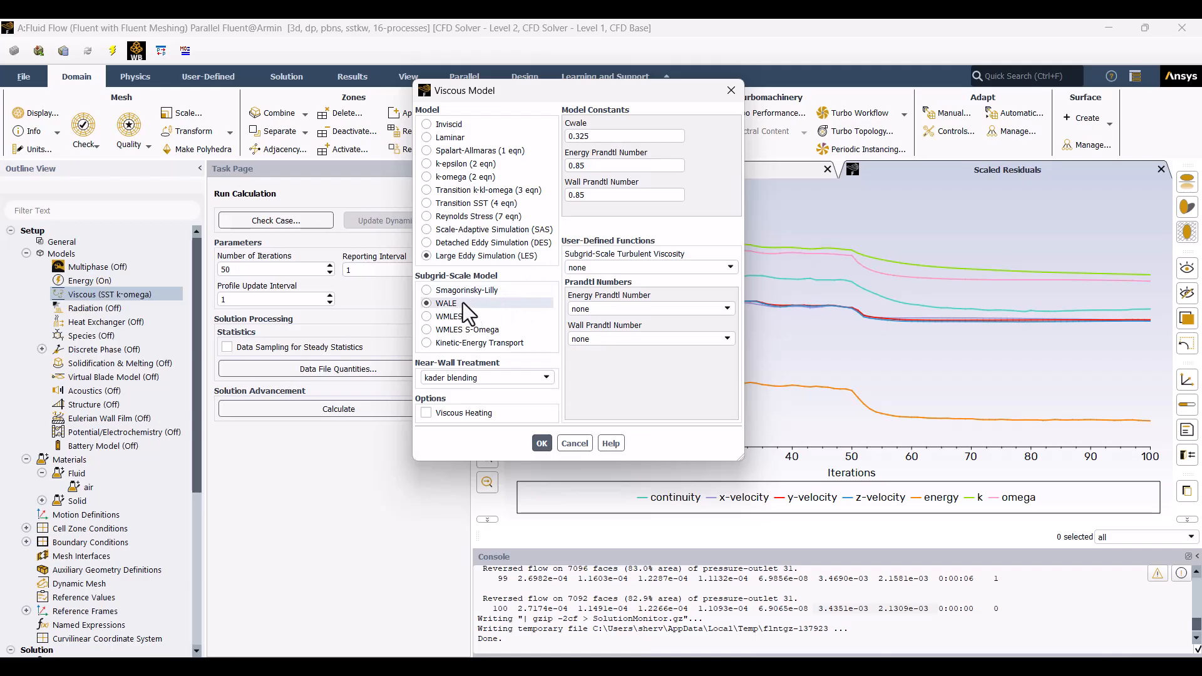
{"action": "left_click", "coordinate": [542, 444]}
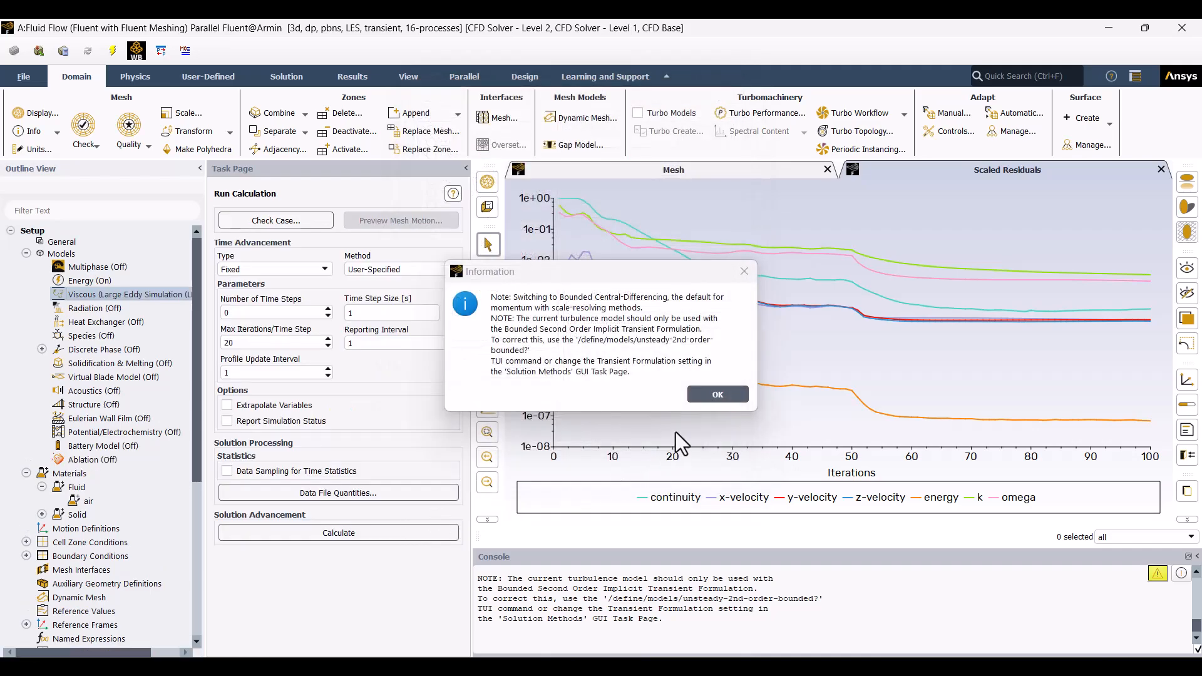
{"action": "left_click", "coordinate": [710, 395]}
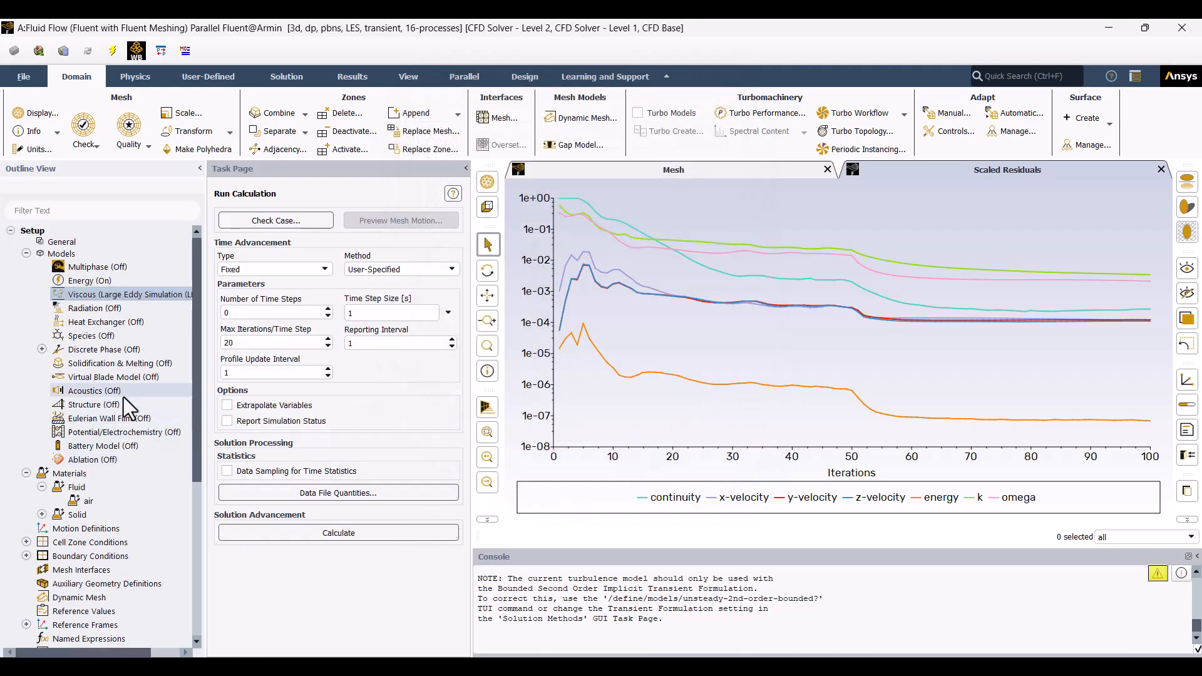
{"action": "left_click", "coordinate": [75, 243]}
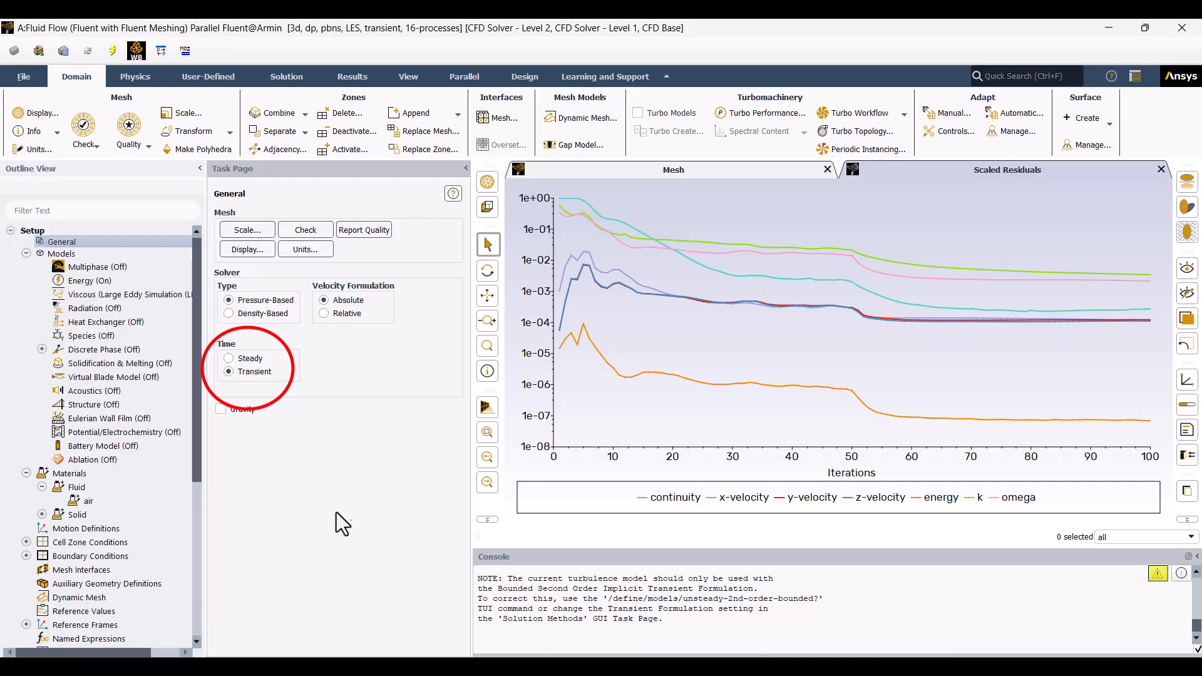
Set the pressure-velocity coupling scheme to PISO and the transient formulation to Bounded Second Order Implicit, then check the under-relaxation factors.
{"action": "scroll", "coordinate": [99, 517], "scroll_direction": "down", "scroll_amount": 4}
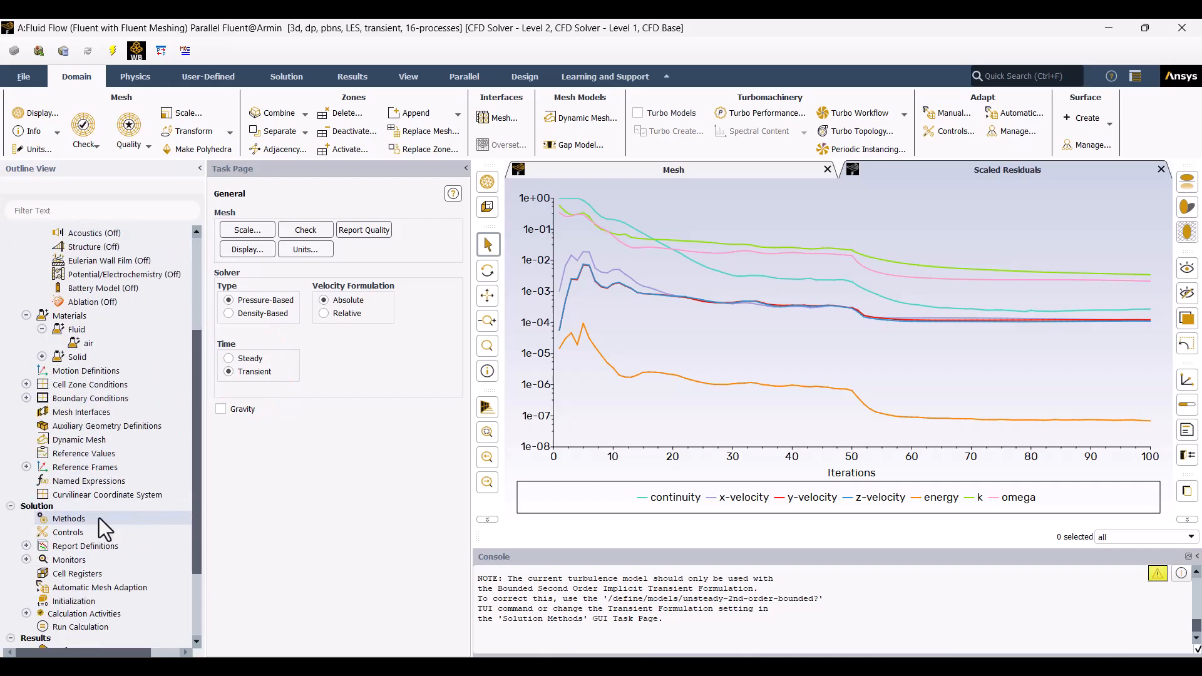
{"action": "left_click", "coordinate": [69, 518]}
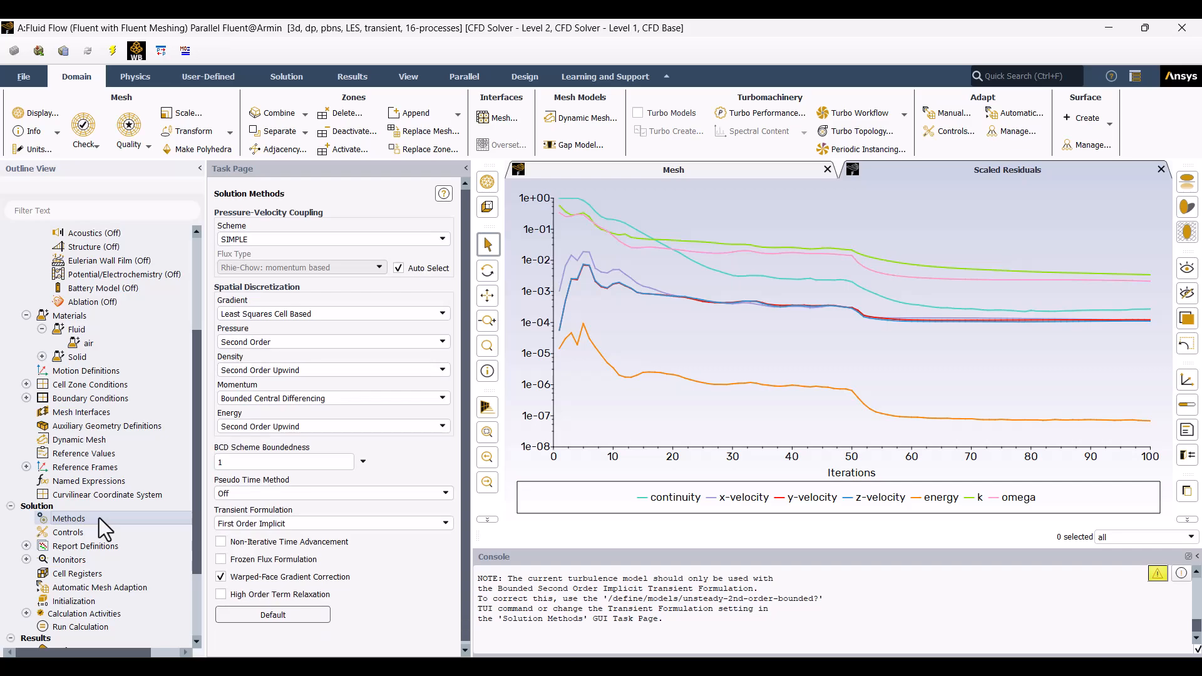
{"action": "left_click", "coordinate": [379, 237]}
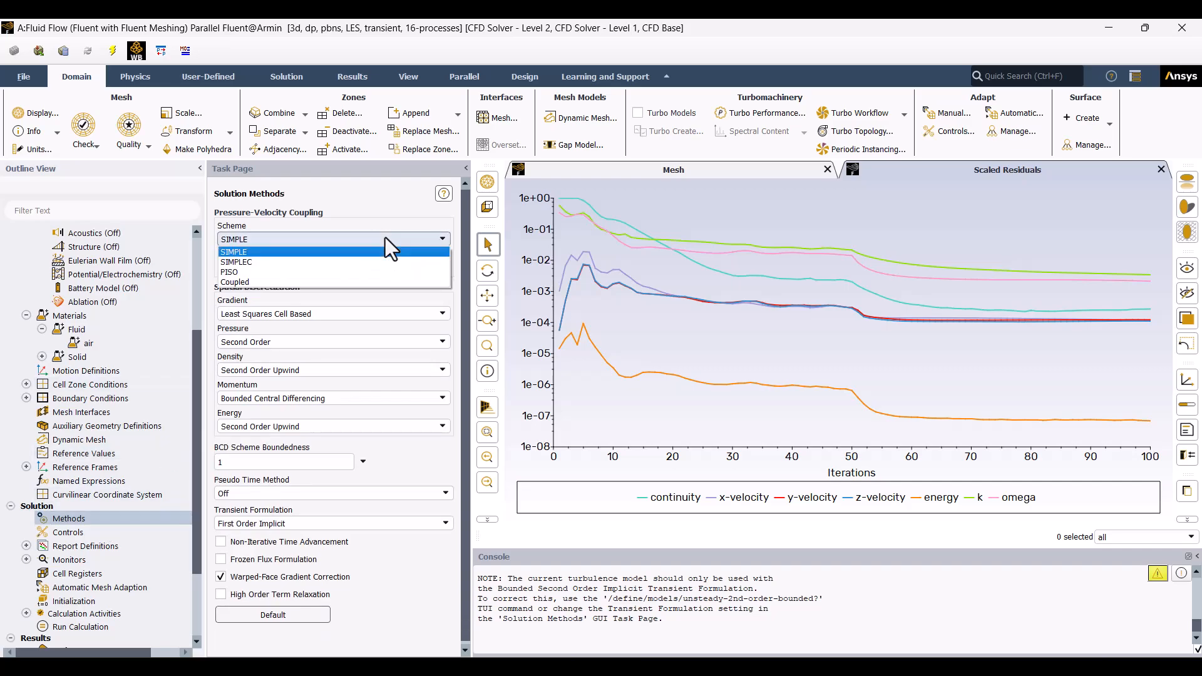
{"action": "left_click", "coordinate": [281, 272]}
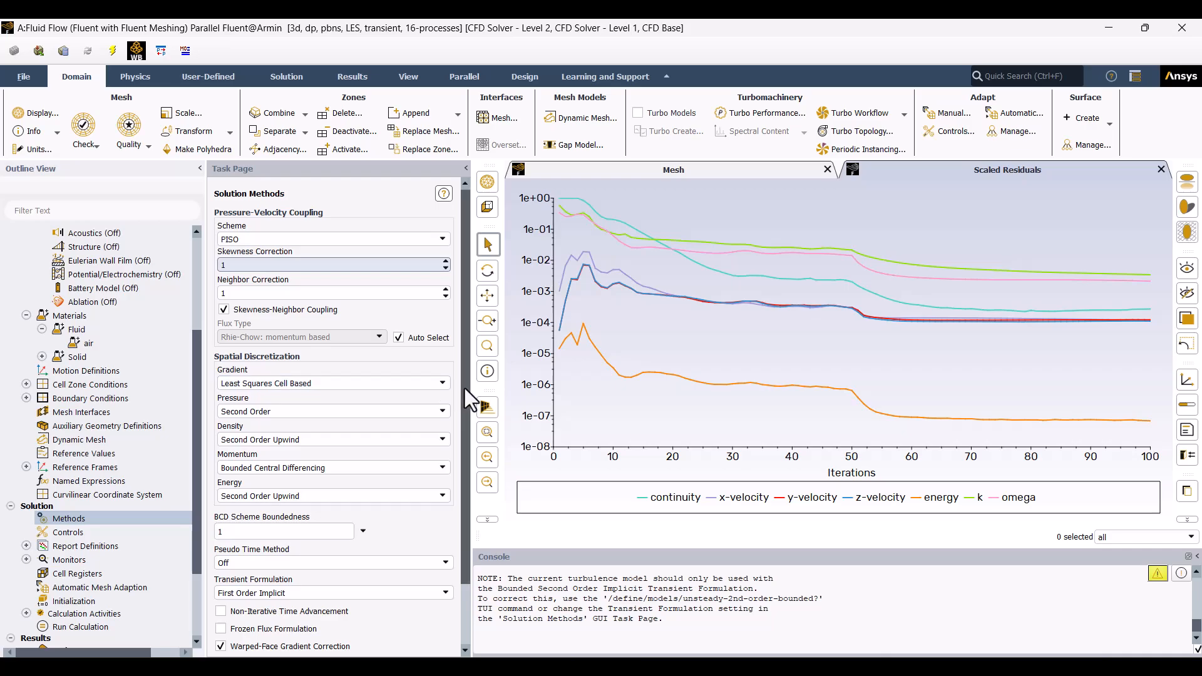
{"action": "scroll", "coordinate": [465, 388], "scroll_direction": "down", "scroll_amount": 3}
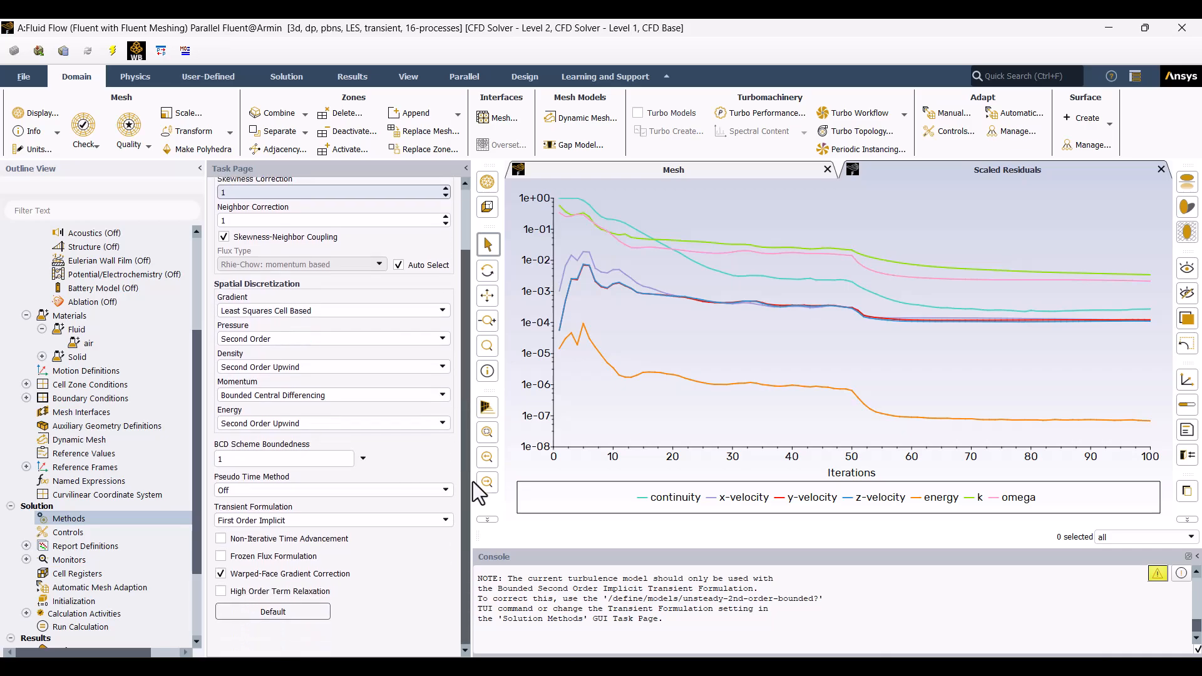
{"action": "left_click", "coordinate": [227, 521]}
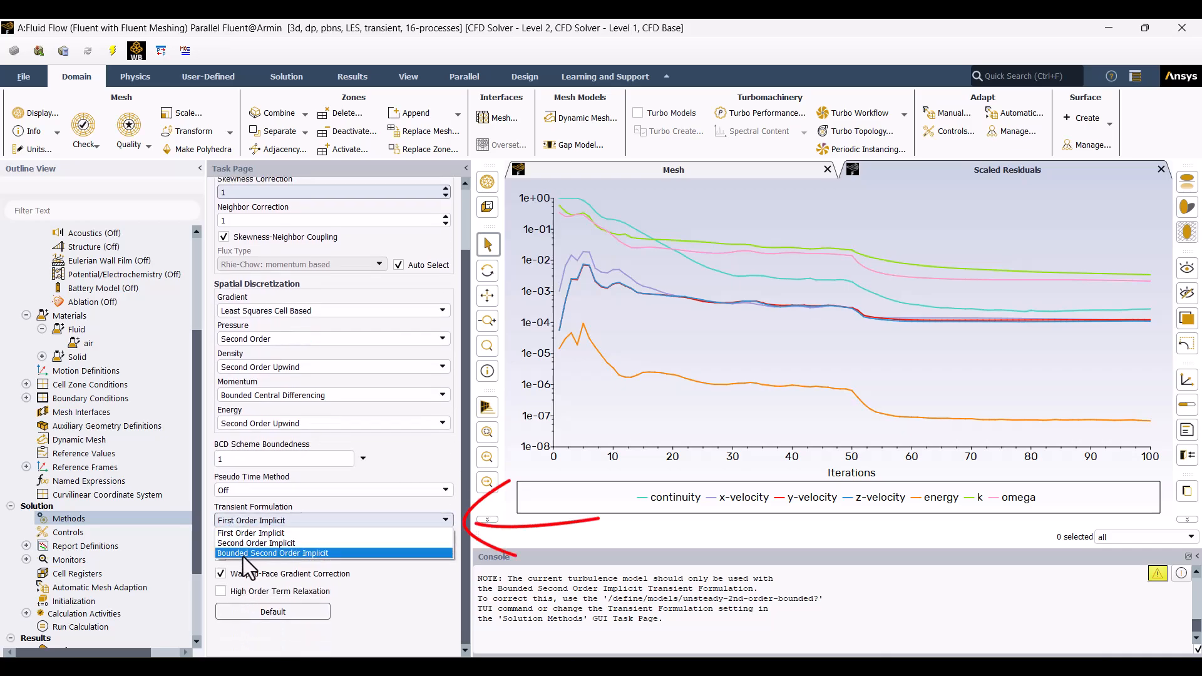
{"action": "left_click", "coordinate": [298, 553]}
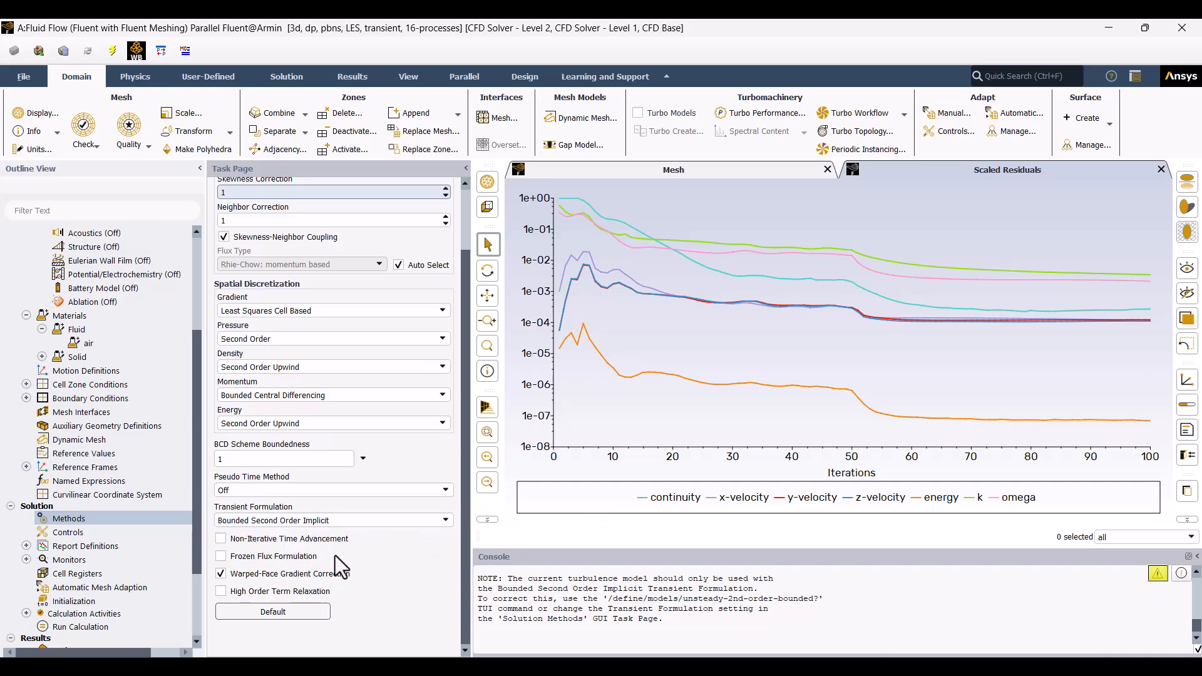
{"action": "left_click", "coordinate": [114, 532]}
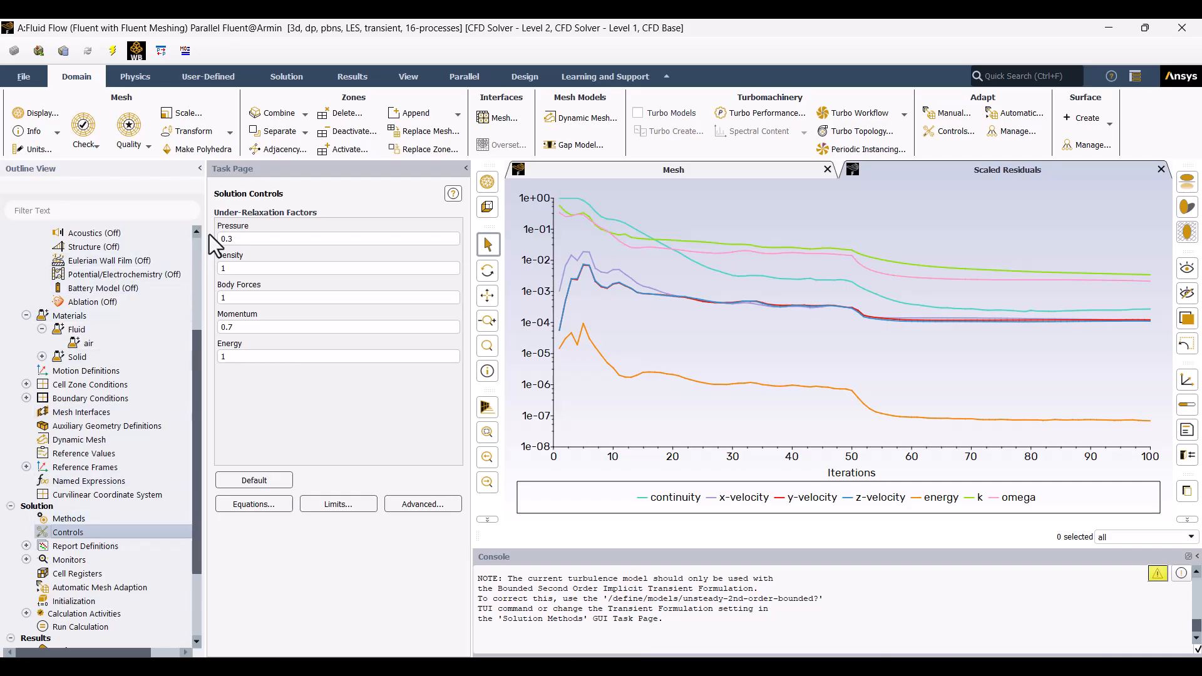
Run the transient calculation for 10 time steps of 5e-5 s, using the settings changes for the current calculation only.
{"action": "left_click", "coordinate": [103, 628]}
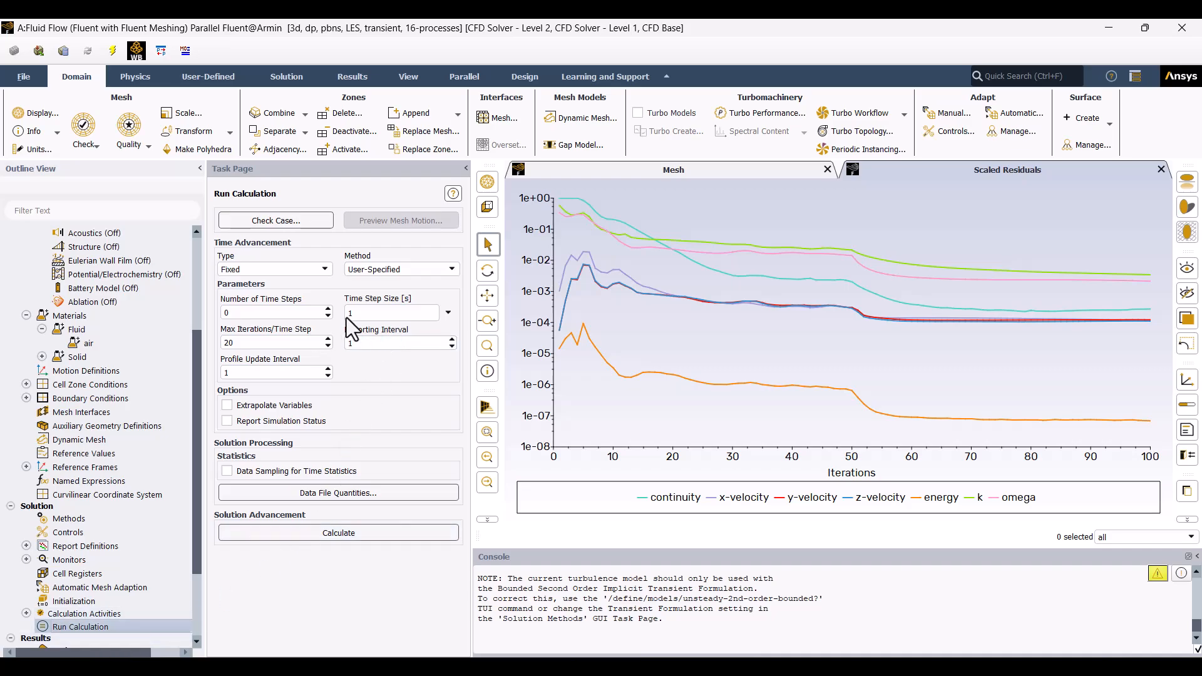
{"action": "double_click", "coordinate": [379, 312]}
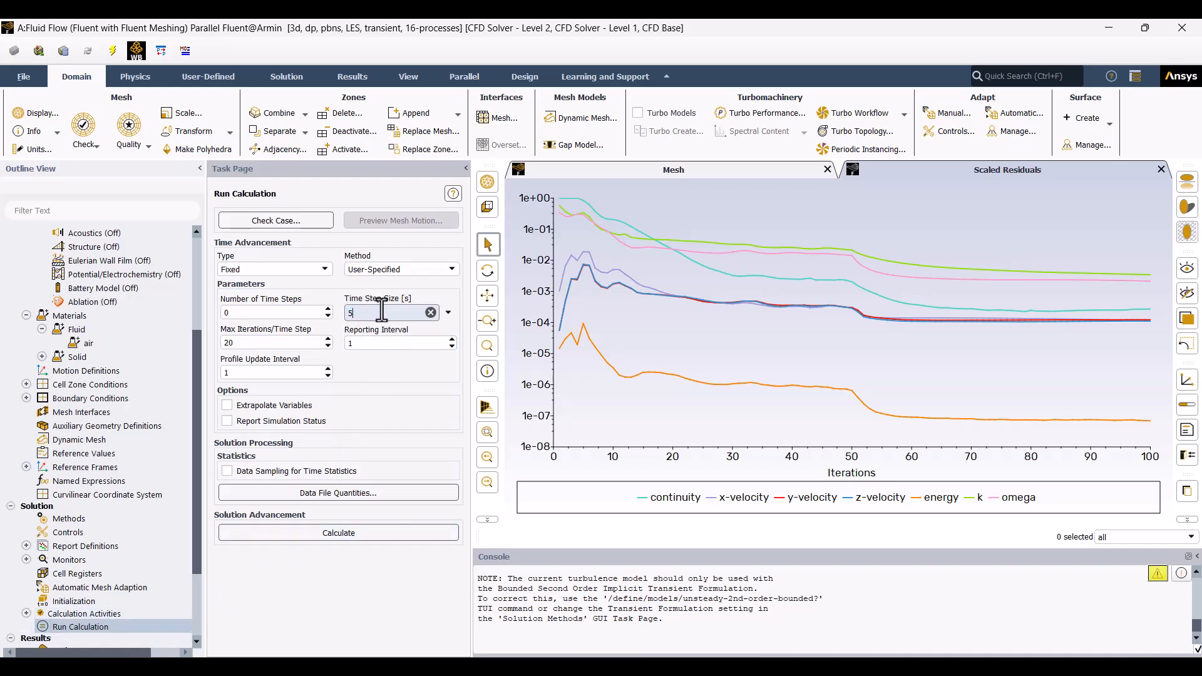
{"action": "double_click", "coordinate": [291, 312]}
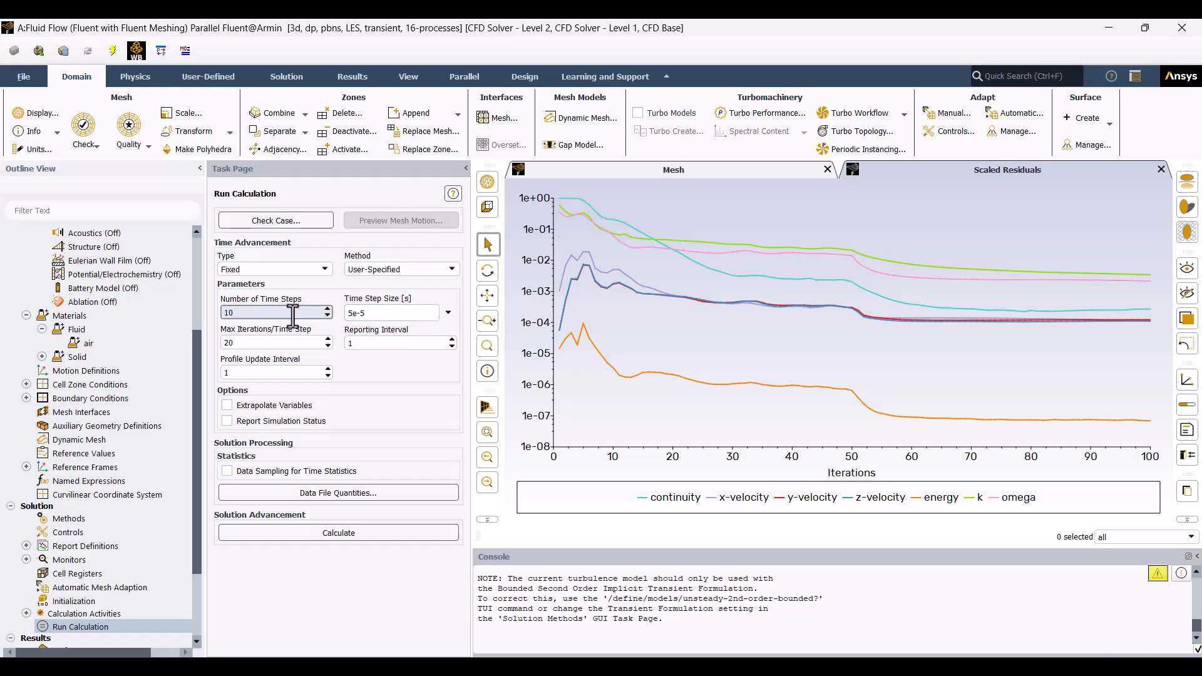
{"action": "left_click", "coordinate": [295, 530]}
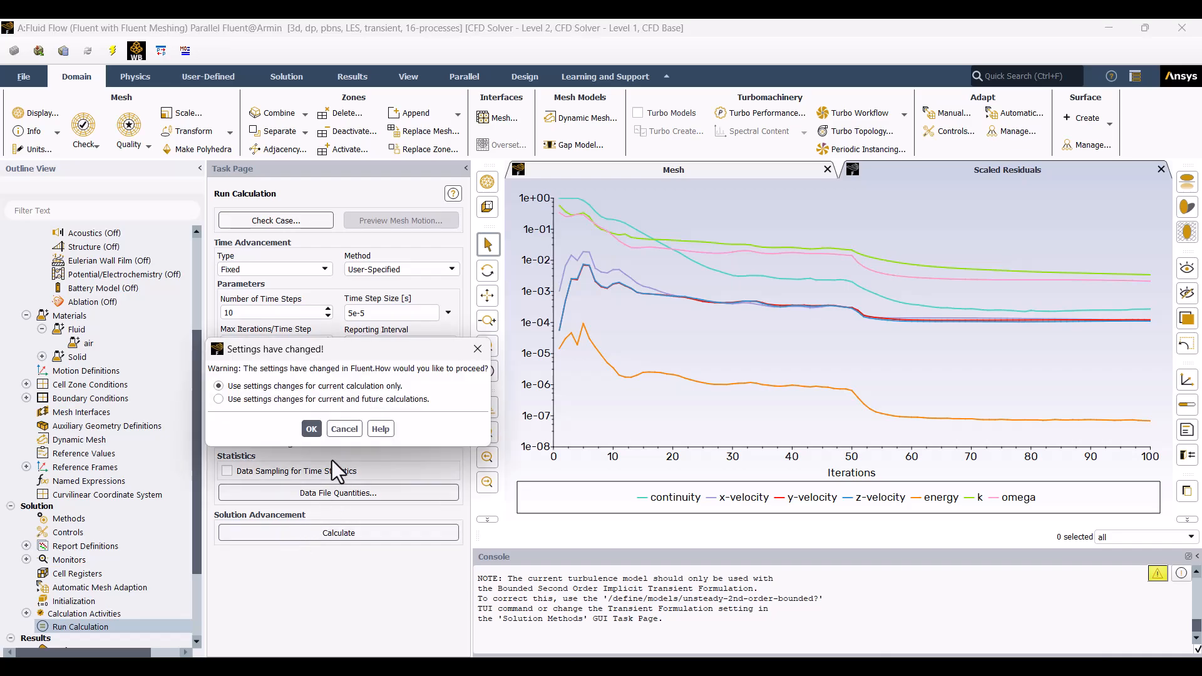
{"action": "left_click", "coordinate": [311, 428]}
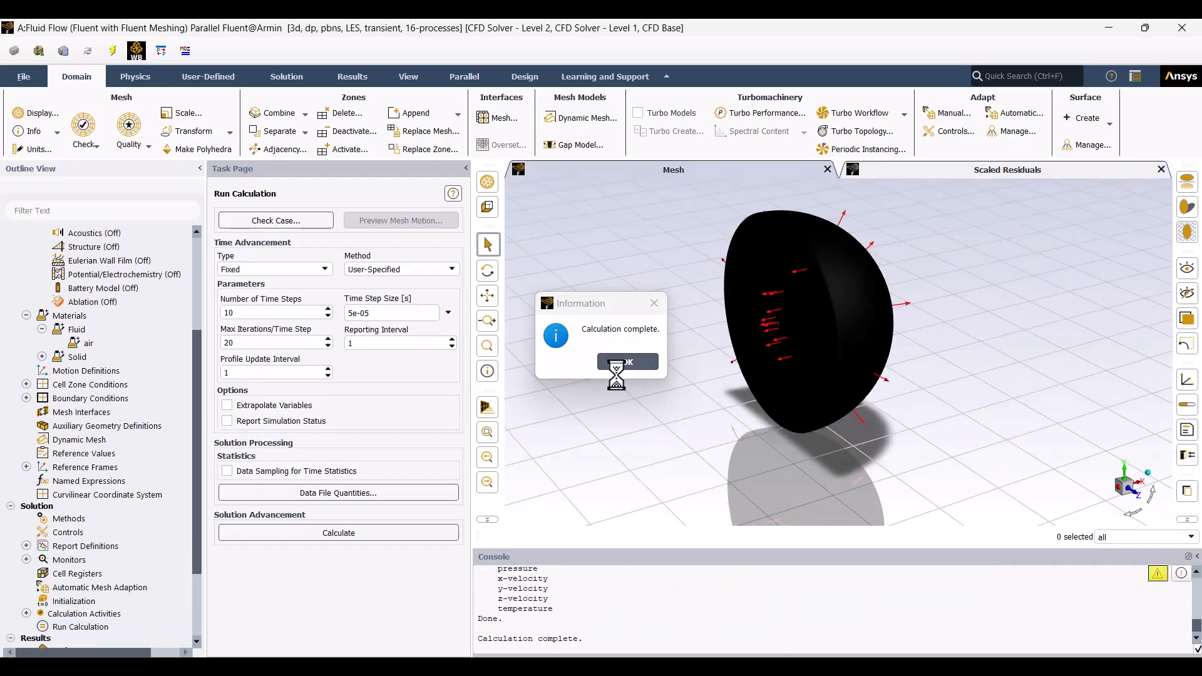
{"action": "left_click", "coordinate": [602, 363]}
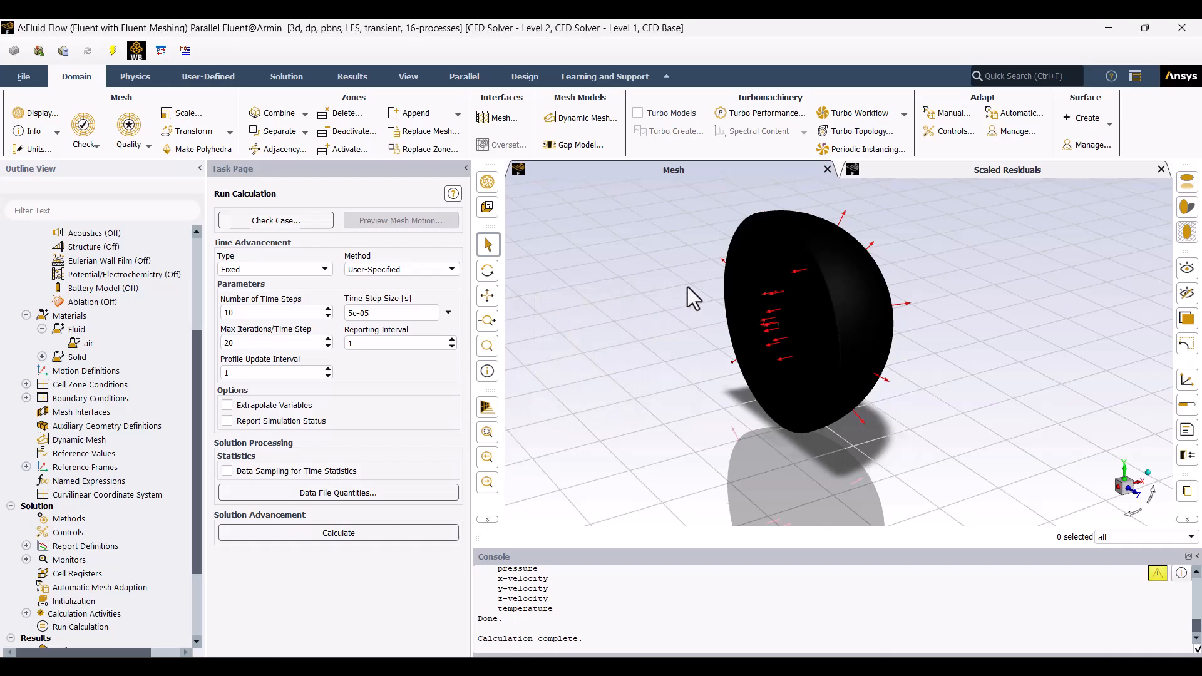
Enable the Ffowcs Williams & Hawkings (FW-H) acoustics model with export of acoustic source data in ASD format.
{"action": "middle_click_drag", "start_coordinate": [687, 287], "coordinate": [682, 303]}
{"action": "scroll", "coordinate": [93, 338], "scroll_direction": "up", "scroll_amount": 2}
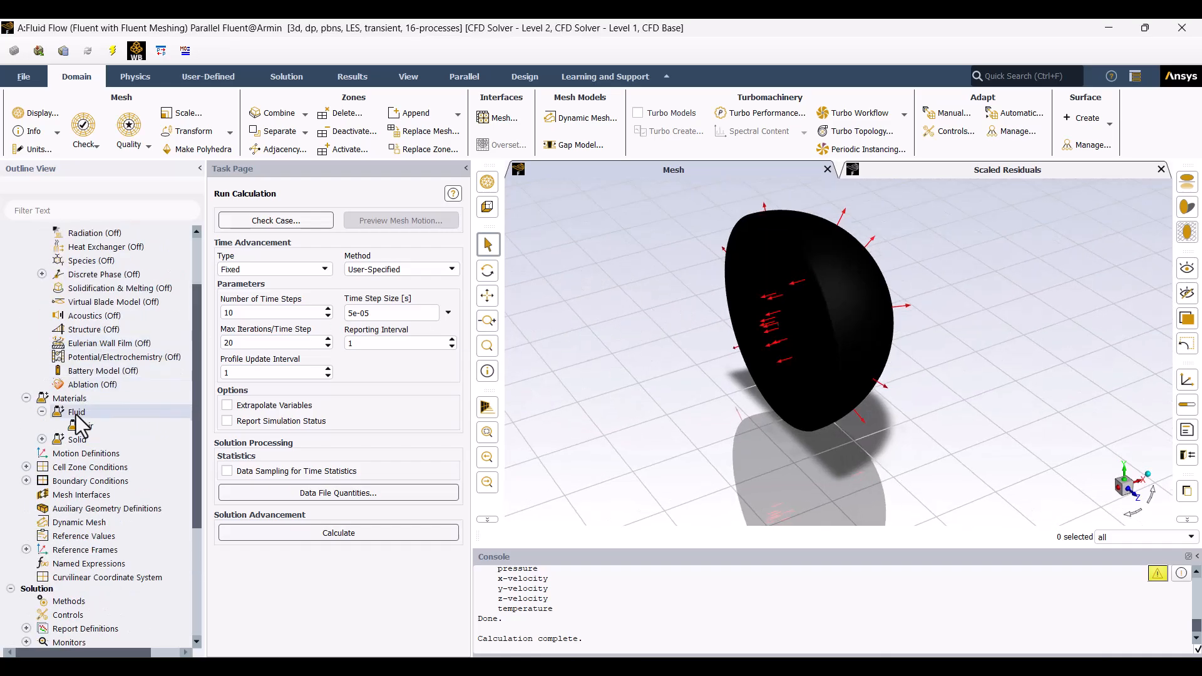
{"action": "double_click", "coordinate": [86, 317]}
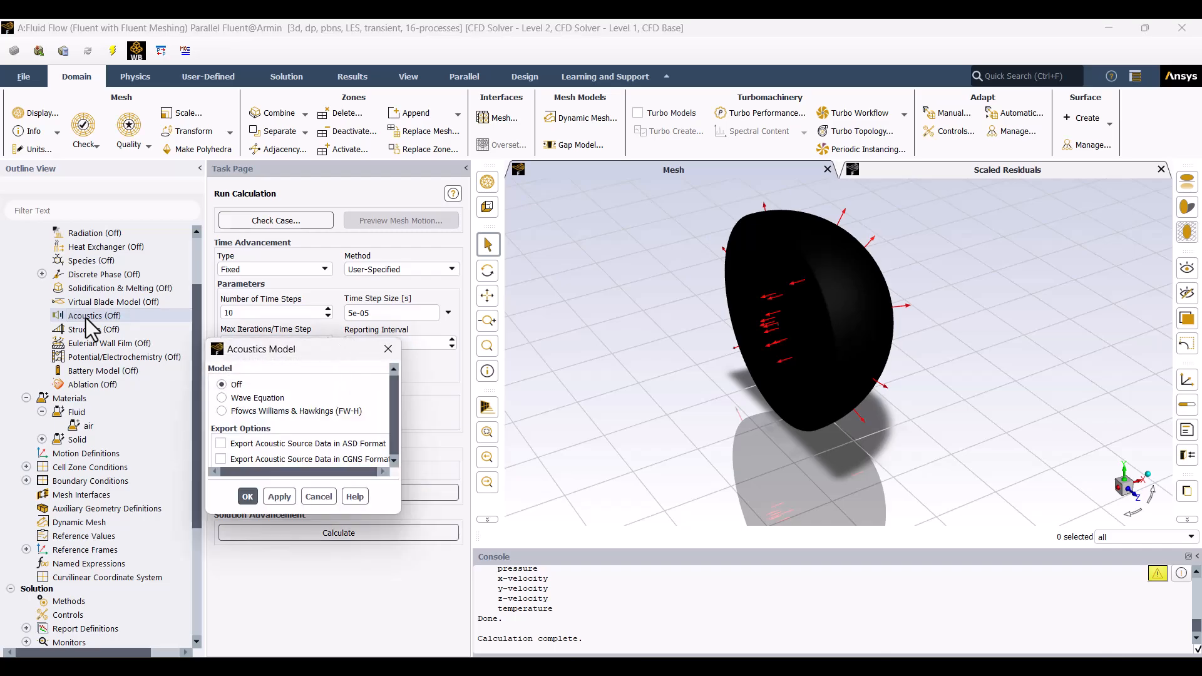
{"action": "left_click", "coordinate": [222, 412]}
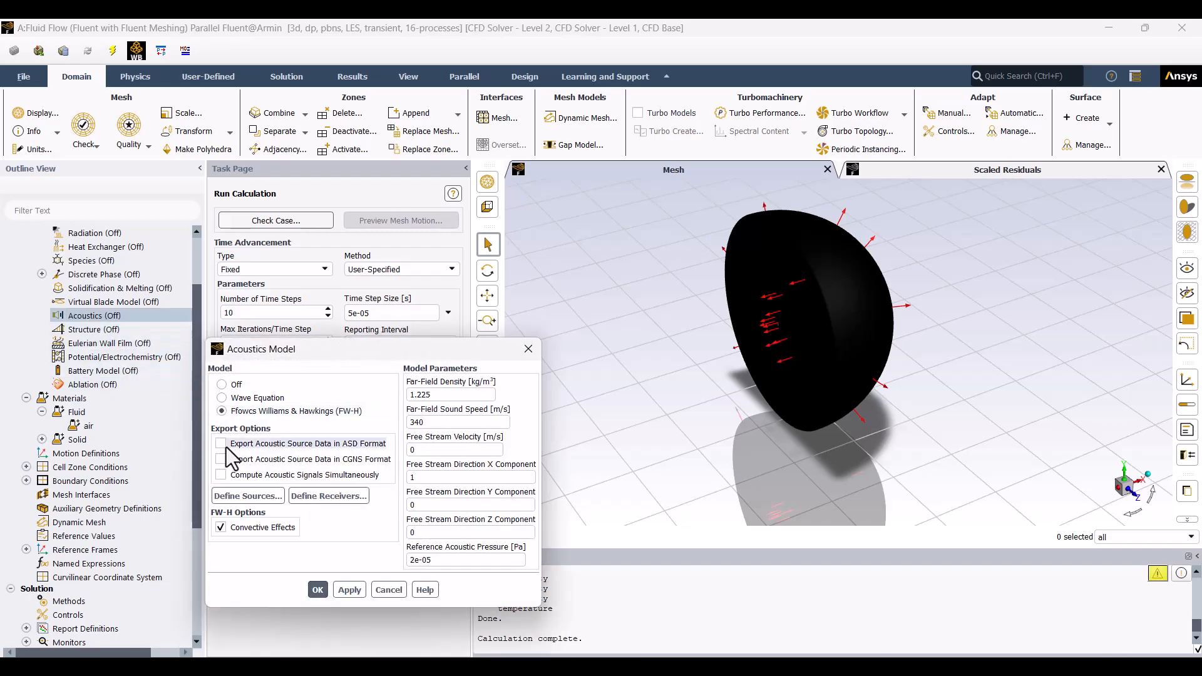
{"action": "left_click", "coordinate": [221, 444]}
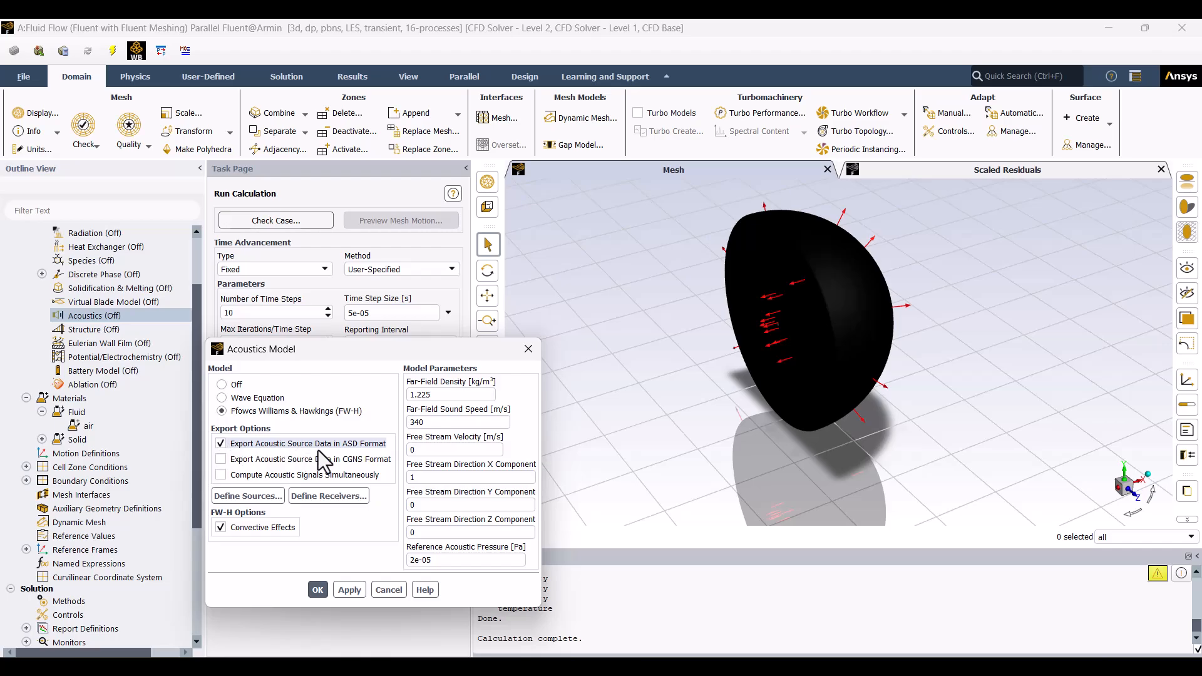
Open the acoustic source definition and select inner-domain-outer-domain as the source zone.
{"action": "left_click", "coordinate": [266, 496]}
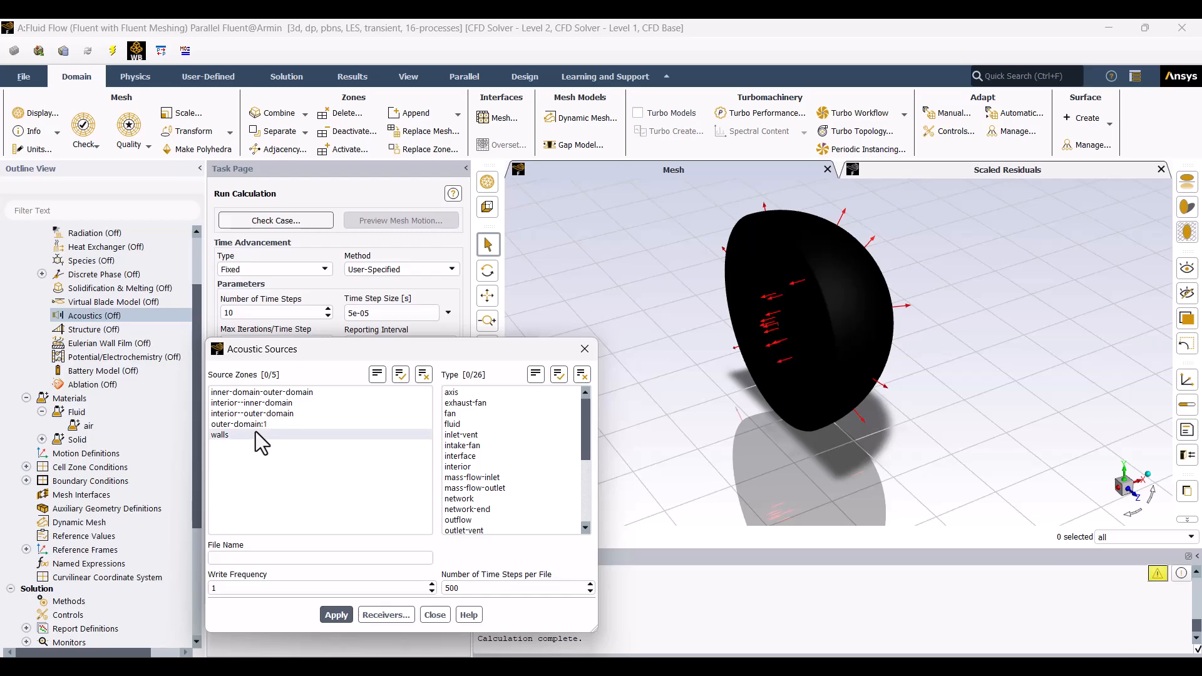
{"action": "left_click", "coordinate": [263, 393]}
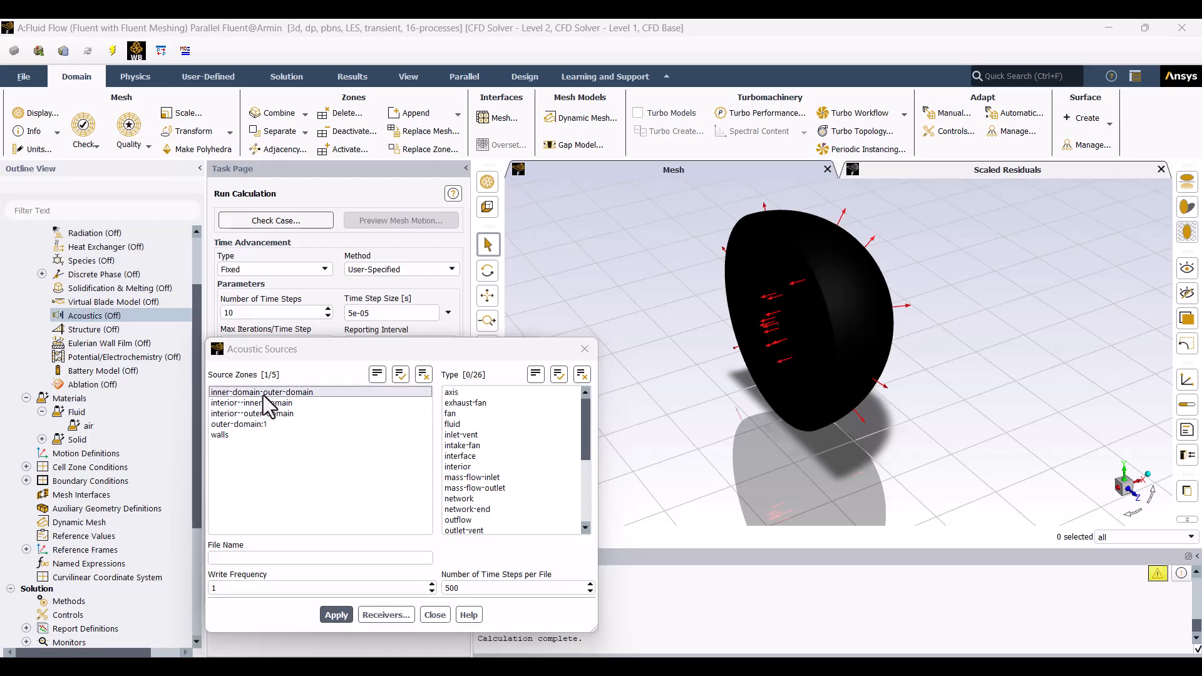
{"action": "left_click", "coordinate": [366, 450]}
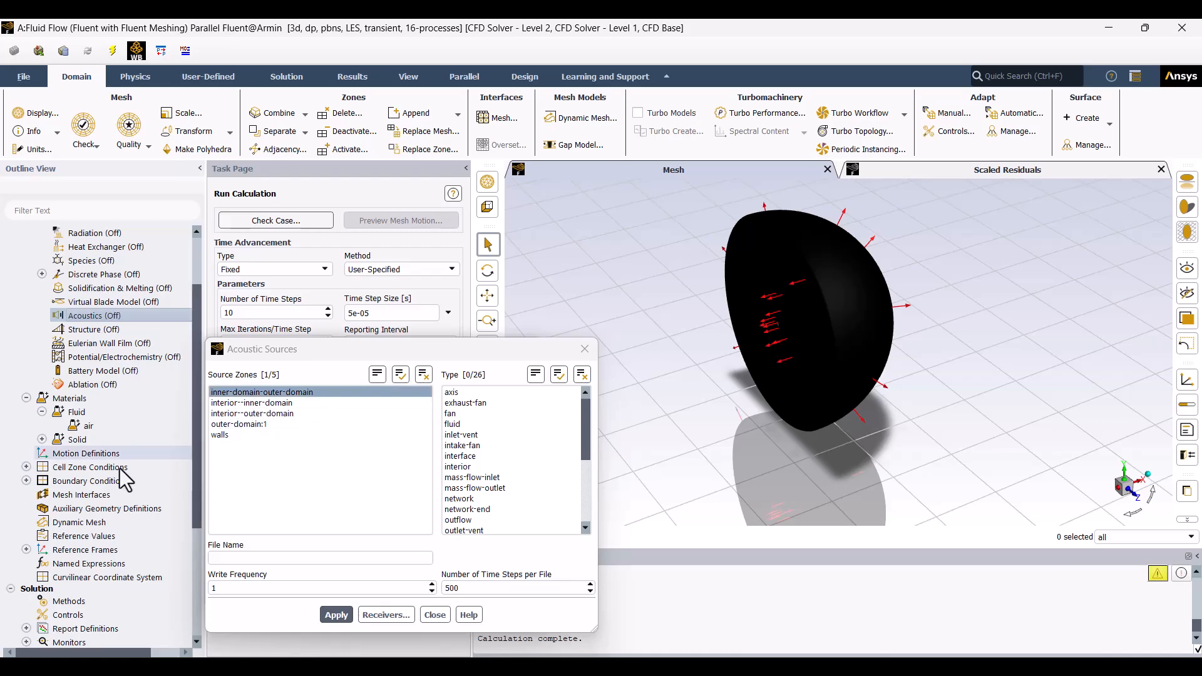
Display the inner-domain-outer-domain internal boundary in the mesh view and inspect its surface.
{"action": "left_click", "coordinate": [26, 481]}
{"action": "left_click", "coordinate": [42, 523]}
{"action": "scroll", "coordinate": [47, 526], "scroll_direction": "down", "scroll_amount": 1}
{"action": "right_click", "coordinate": [111, 504]}
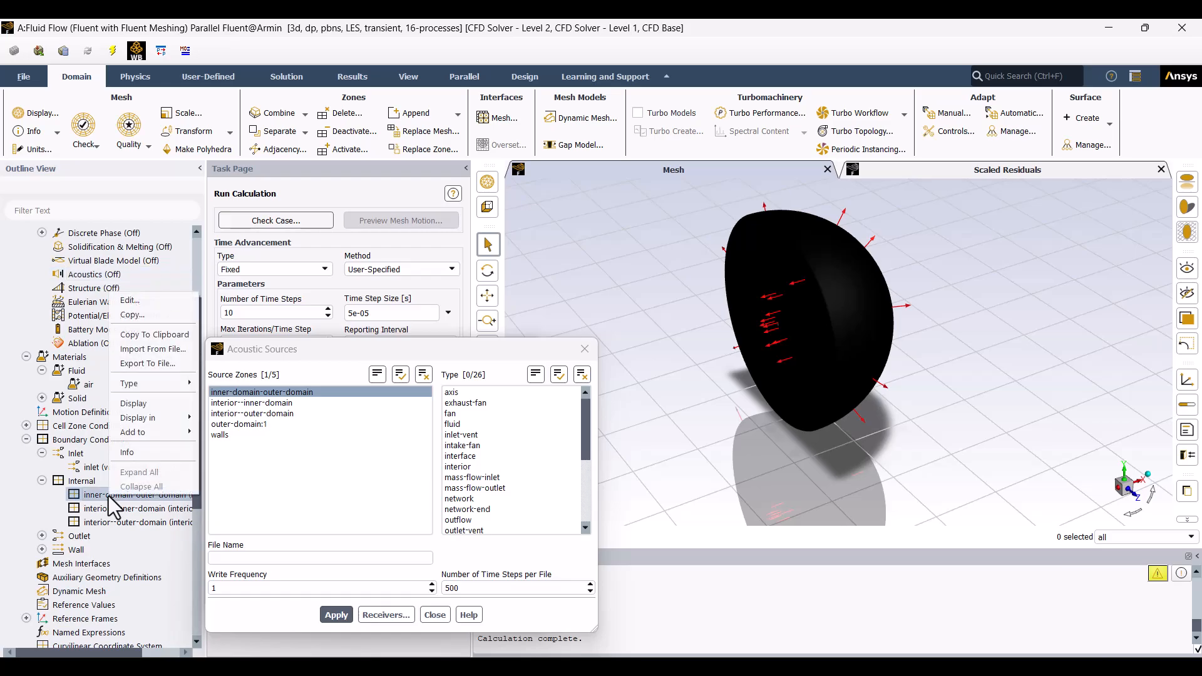
{"action": "left_click", "coordinate": [149, 415]}
{"action": "scroll", "coordinate": [777, 317], "scroll_direction": "up", "scroll_amount": 2}
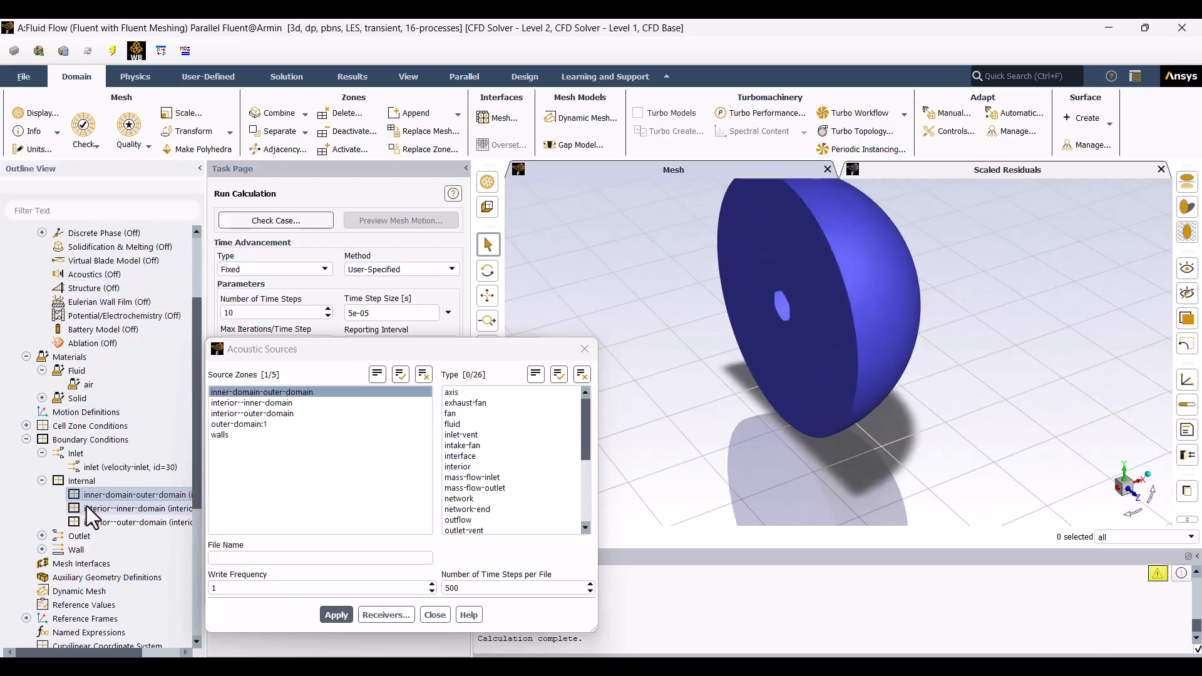
{"action": "mouse_move", "coordinate": [675, 298]}
{"action": "left_mouse_down"}
{"action": "mouse_move", "coordinate": [811, 257]}
{"action": "mouse_move", "coordinate": [685, 283]}
{"action": "left_mouse_up"}
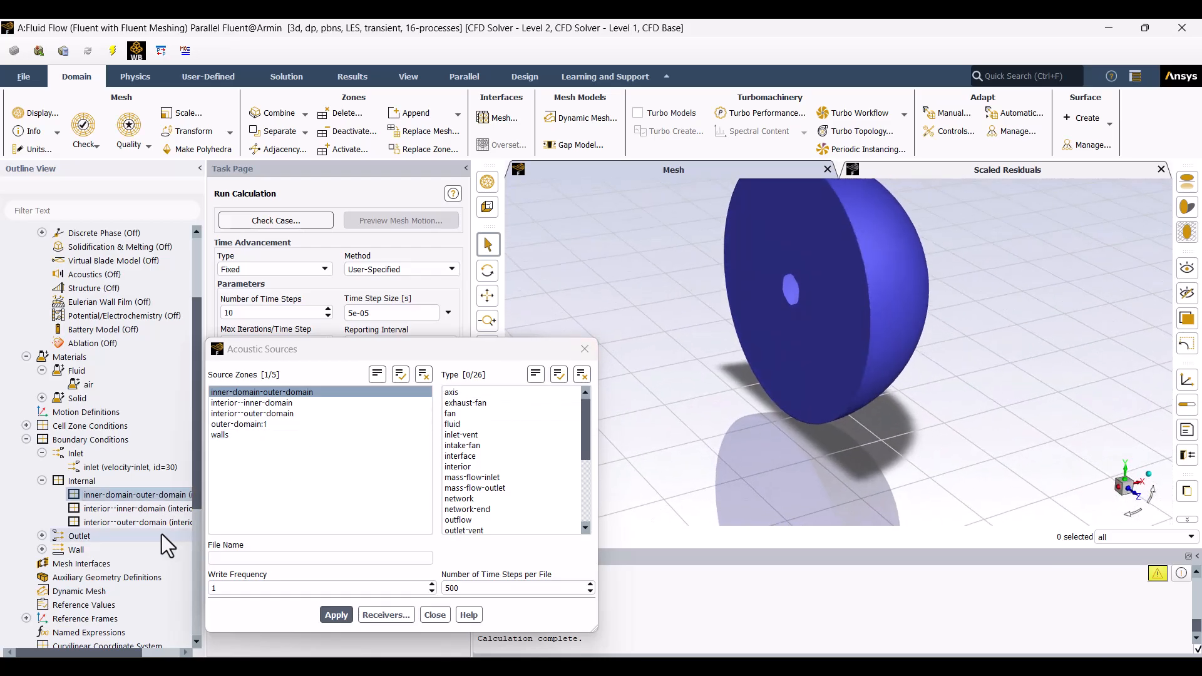
{"action": "right_click", "coordinate": [130, 511]}
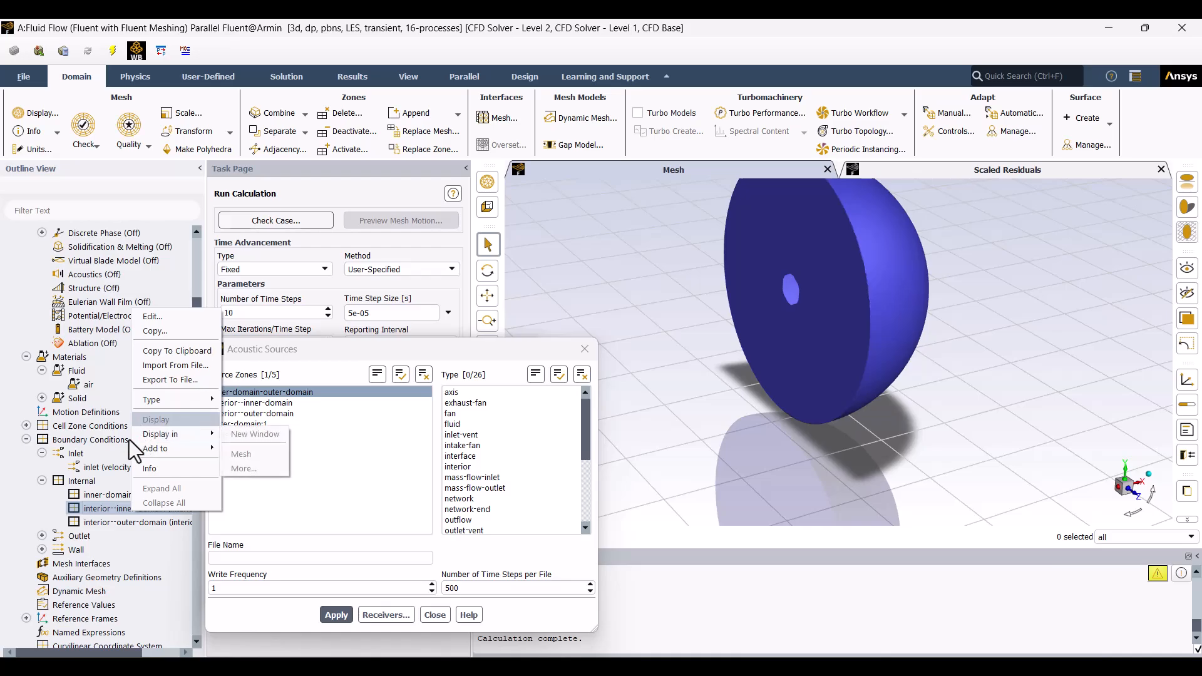
{"action": "right_click", "coordinate": [99, 493]}
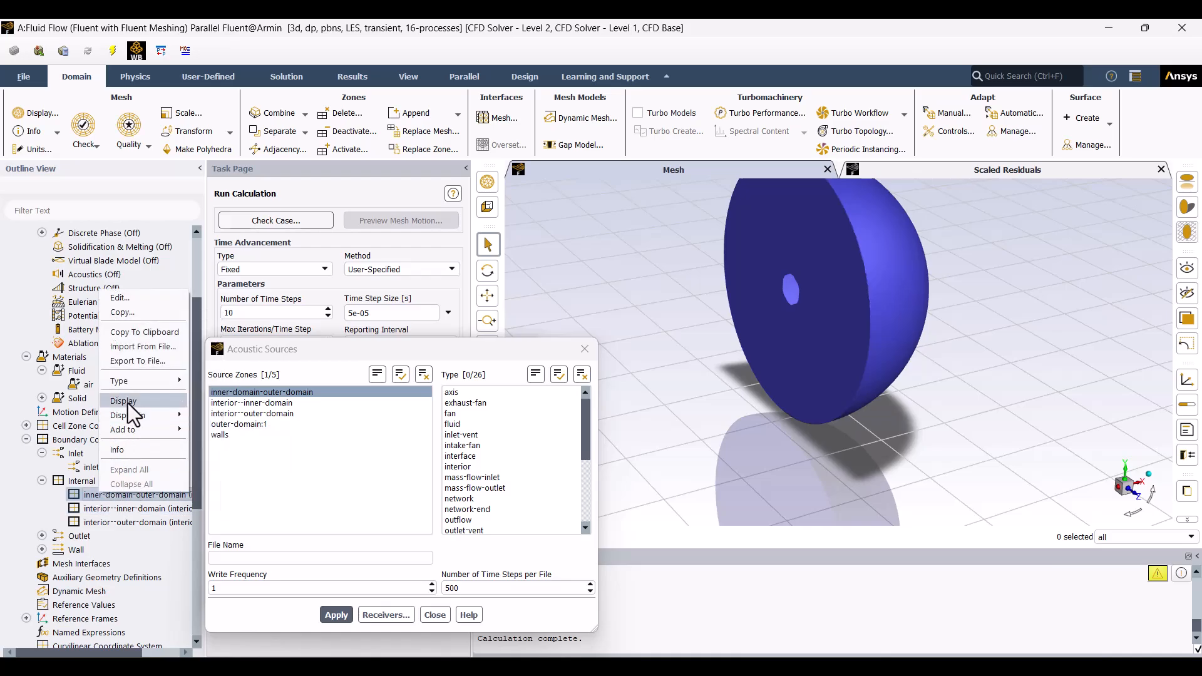
{"action": "left_click", "coordinate": [121, 494]}
{"action": "left_click", "coordinate": [123, 494]}
{"action": "left_click", "coordinate": [114, 508]}
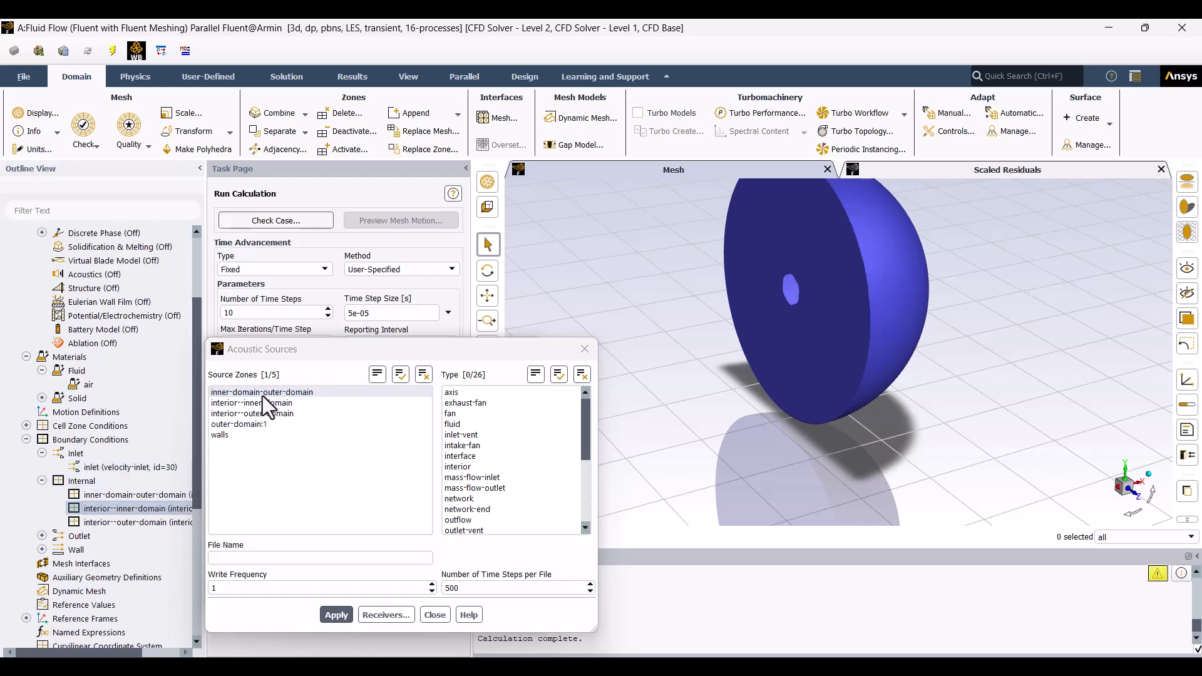
Apply the acoustic source definition with the source zone selection cleared, and set the number of acoustic receivers to 4.
{"action": "left_click", "coordinate": [280, 392]}
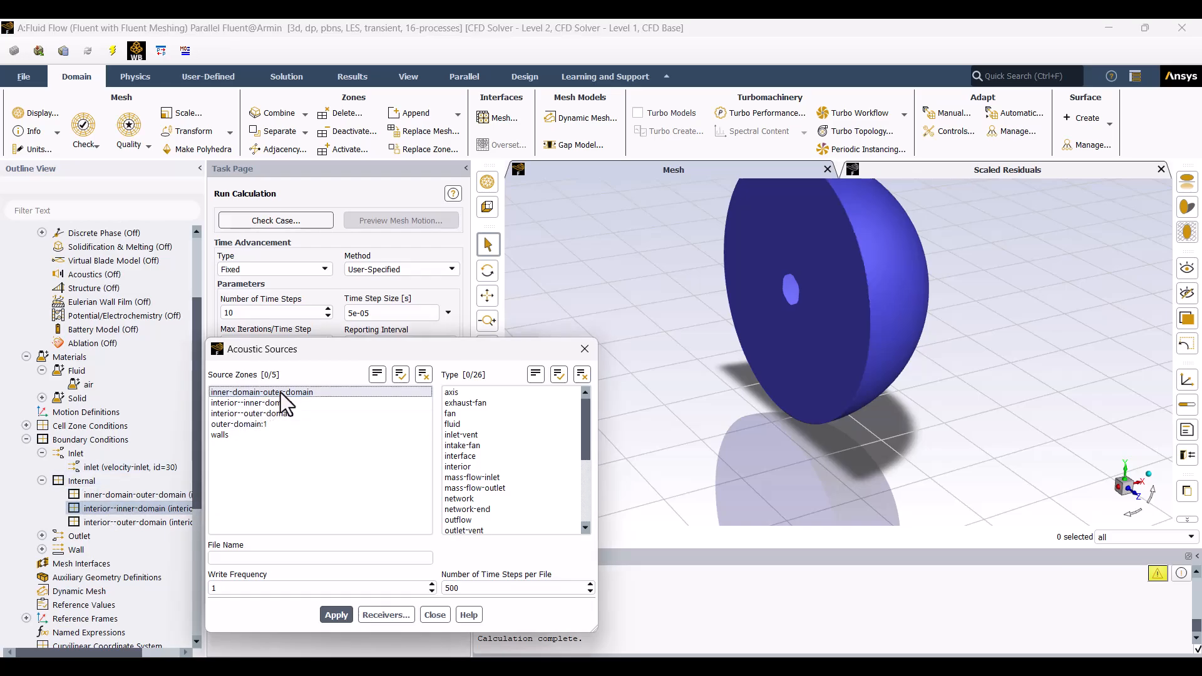
{"action": "left_click", "coordinate": [336, 615]}
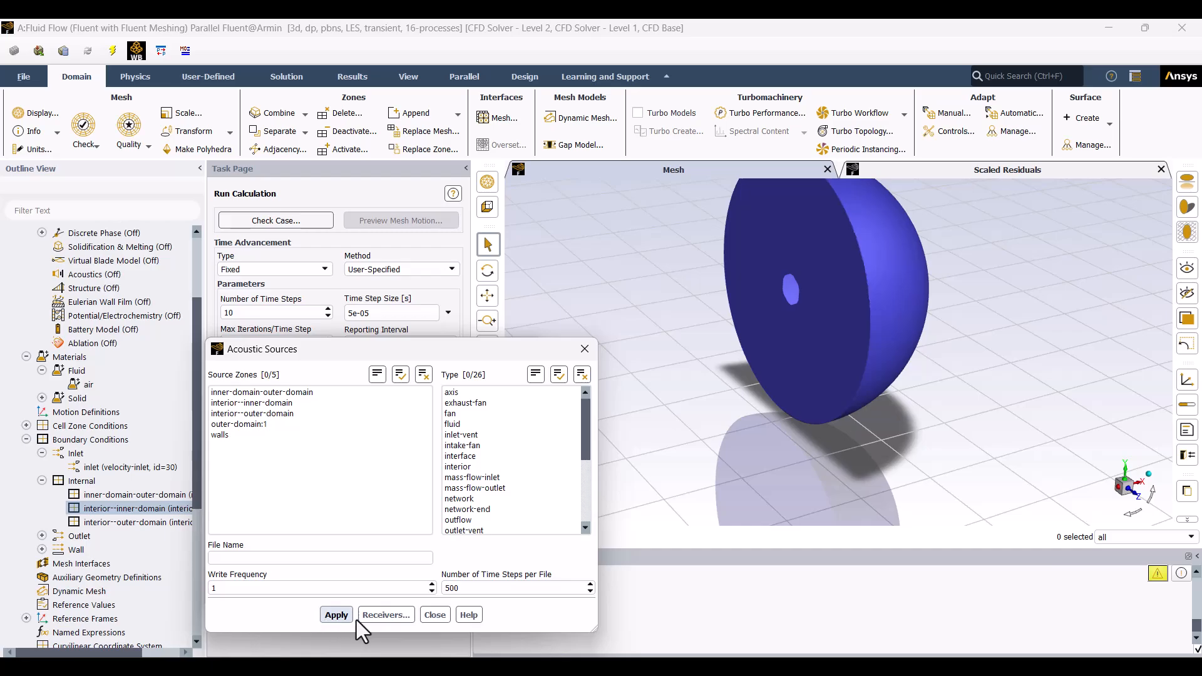
{"action": "left_click", "coordinate": [379, 615]}
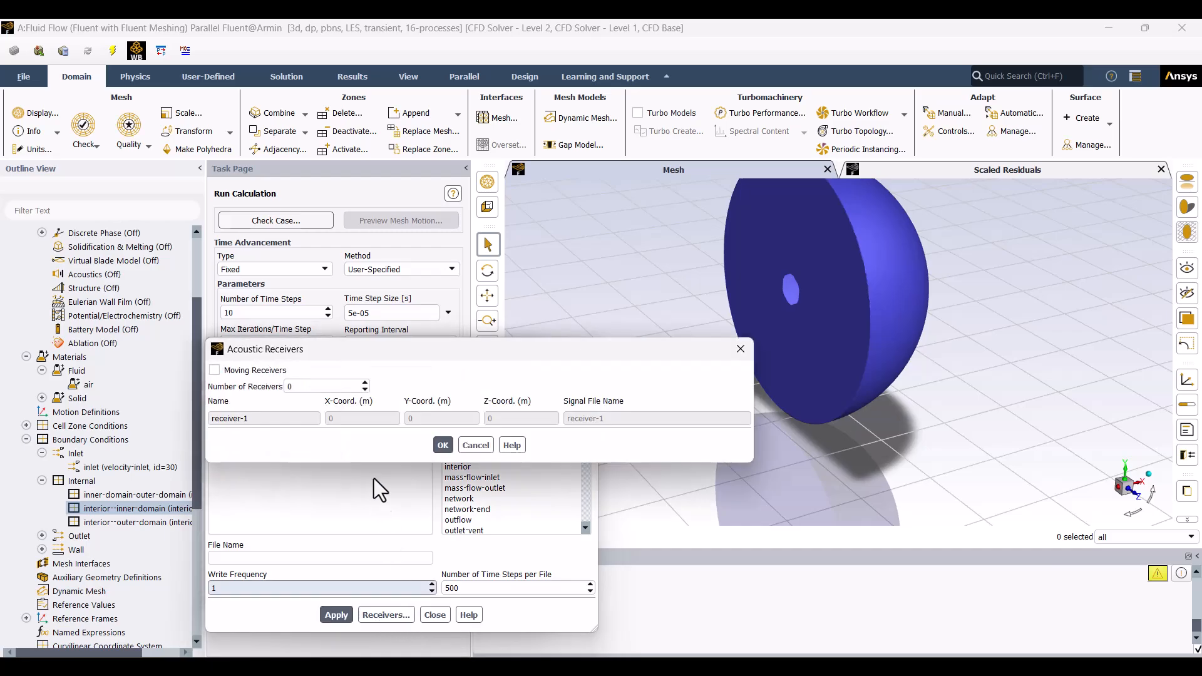
{"action": "left_click", "coordinate": [365, 384]}
{"action": "left_click", "coordinate": [365, 383]}
{"action": "left_click", "coordinate": [365, 384]}
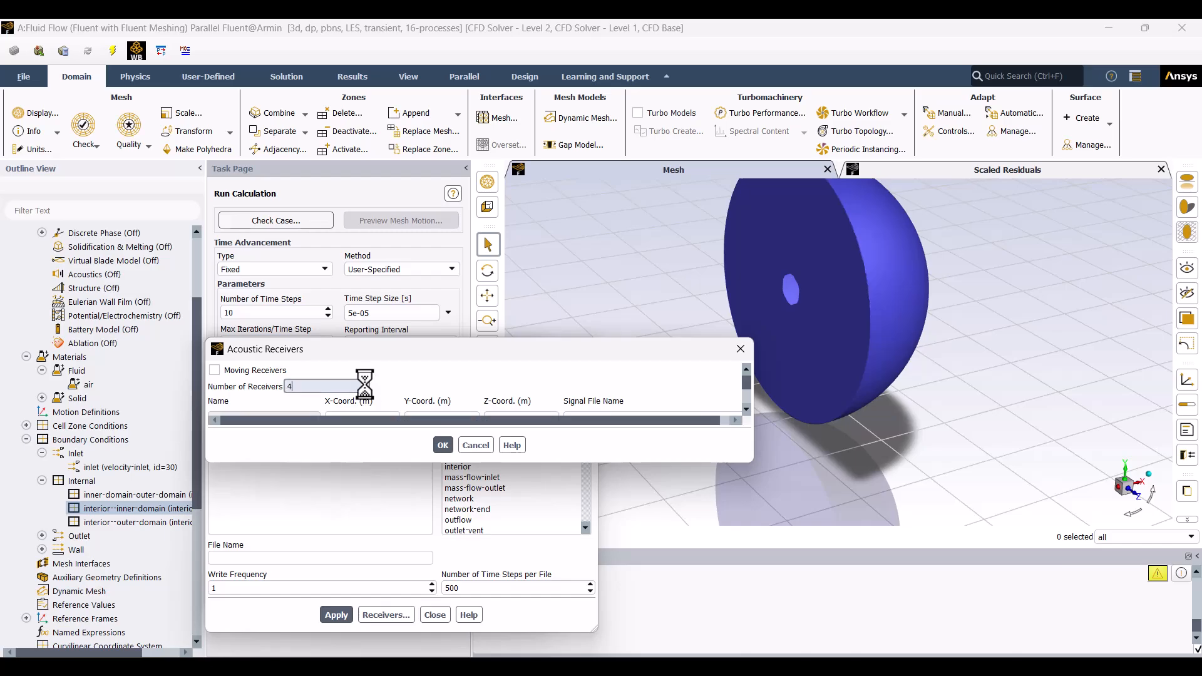
{"action": "left_click", "coordinate": [365, 383]}
Place receiver-1 at X 0.15 m, Y 0.15 m and receiver-2 at X 0.15 m, Y -0.15 m.
{"action": "left_click", "coordinate": [364, 423]}
{"action": "type", "text": ".15"}
{"action": "left_click", "coordinate": [447, 419]}
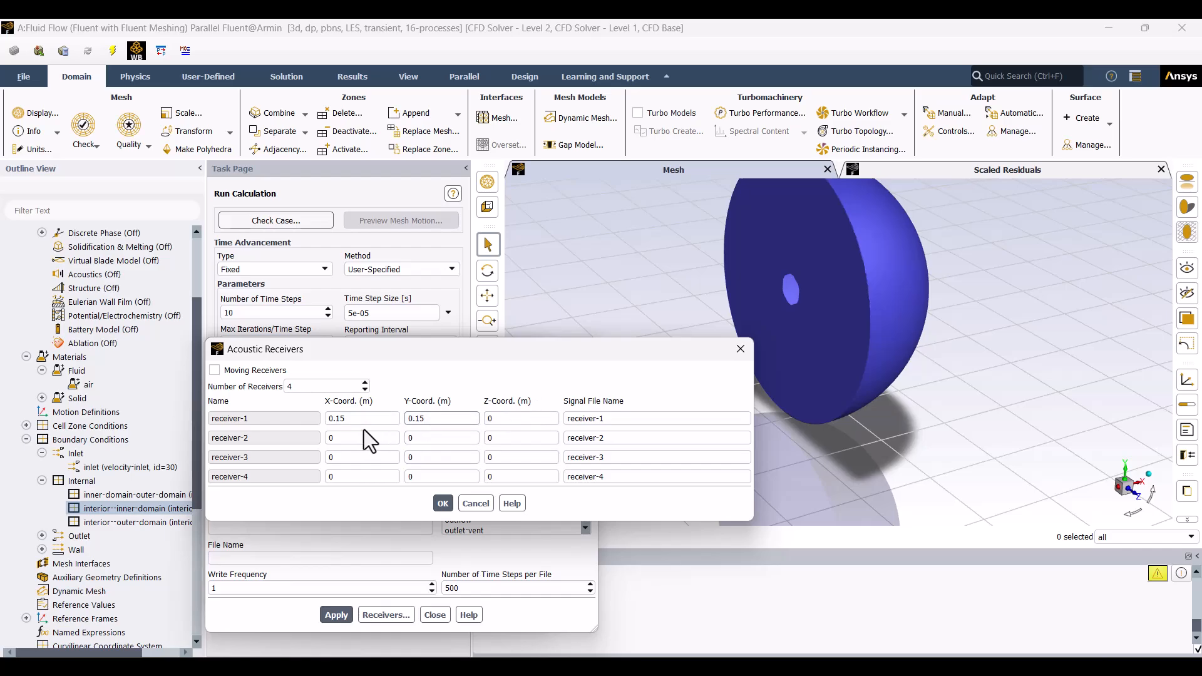
{"action": "left_click", "coordinate": [379, 438]}
{"action": "type", "text": ".1"}
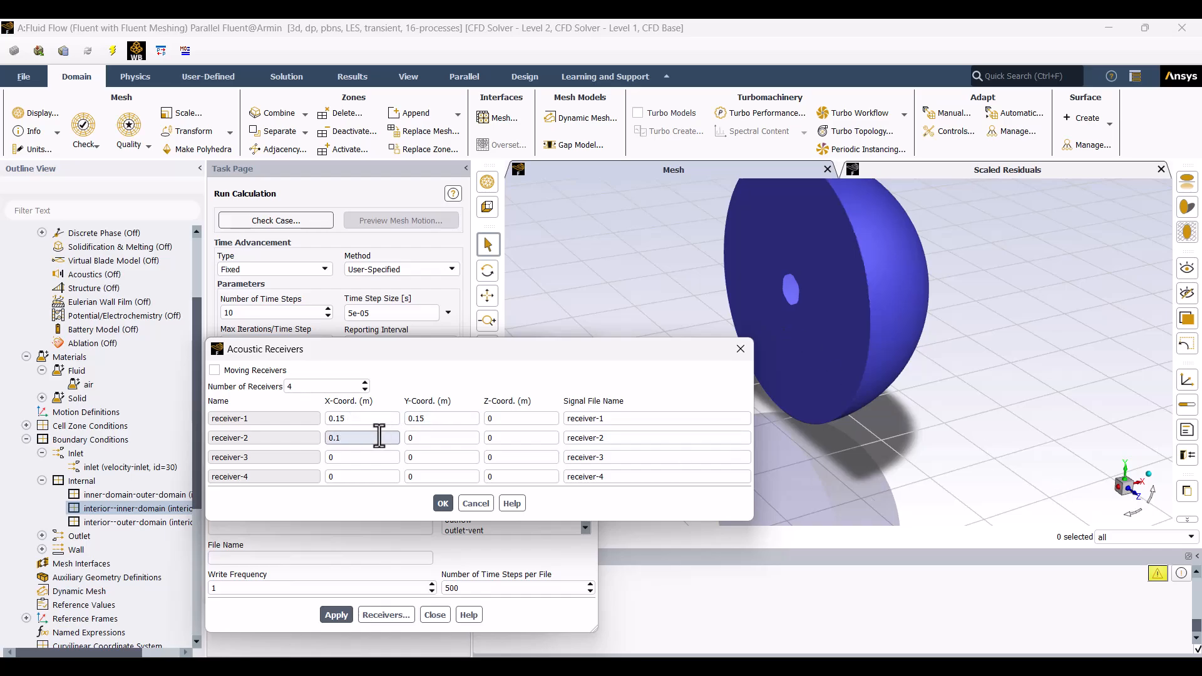
{"action": "type", "text": "5"}
{"action": "left_click", "coordinate": [445, 438]}
{"action": "double_click", "coordinate": [416, 439]}
{"action": "type", "text": "-.15"}
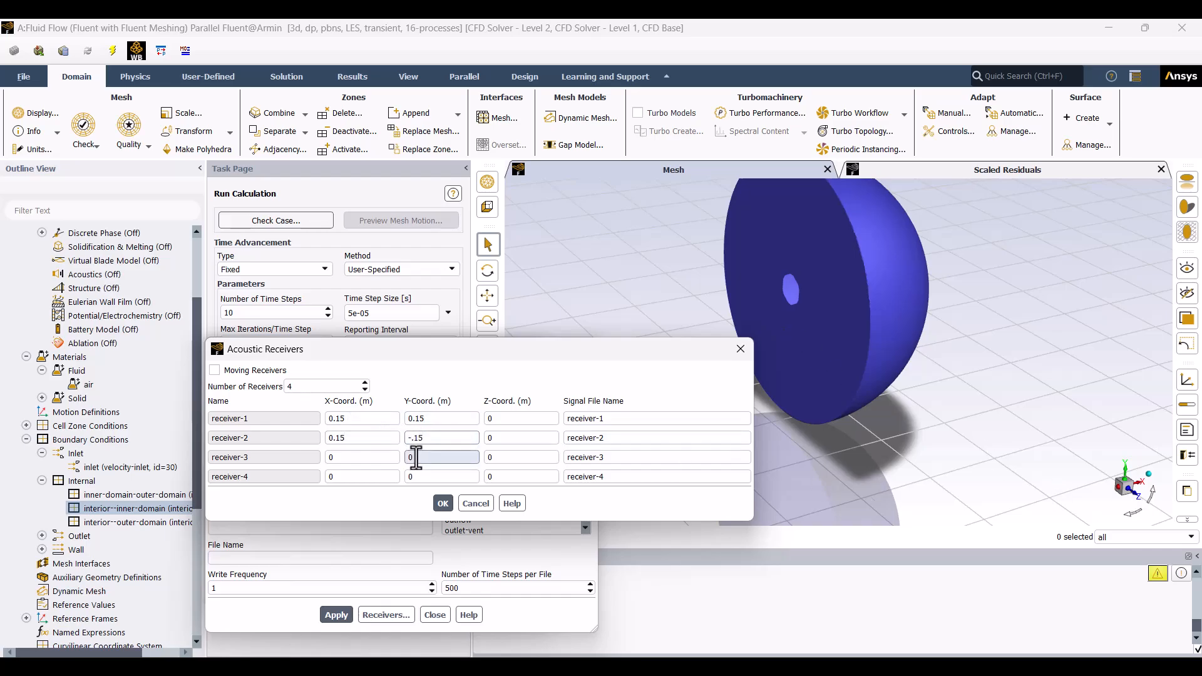
Place receiver-3 at X 0.2 m, Y 0.2 m and receiver-4 at X 0.2 m, Y -0.2 m, and accept the receivers.
{"action": "double_click", "coordinate": [377, 457]}
{"action": "type", "text": ".2"}
{"action": "left_click", "coordinate": [437, 459]}
{"action": "type", "text": ".2"}
{"action": "left_click", "coordinate": [388, 476]}
{"action": "type", "text": ".2"}
{"action": "double_click", "coordinate": [437, 477]}
{"action": "type", "text": "-.2"}
{"action": "left_click", "coordinate": [329, 457]}
{"action": "type", "text": "0"}
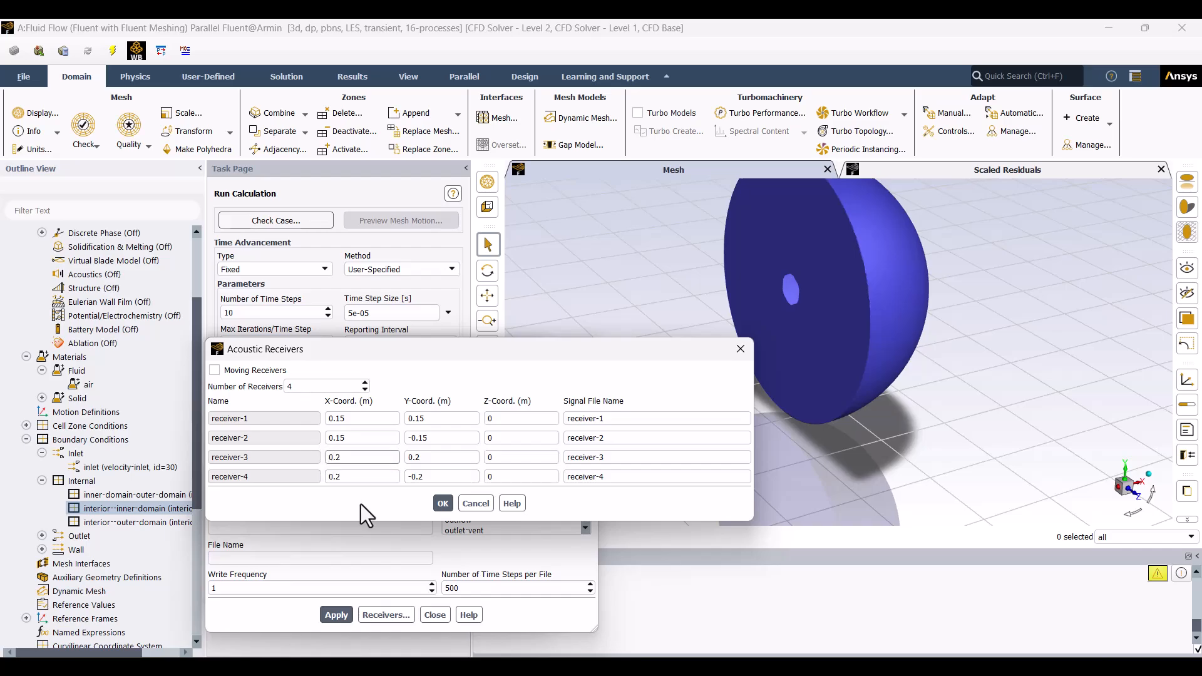
{"action": "left_click", "coordinate": [438, 504]}
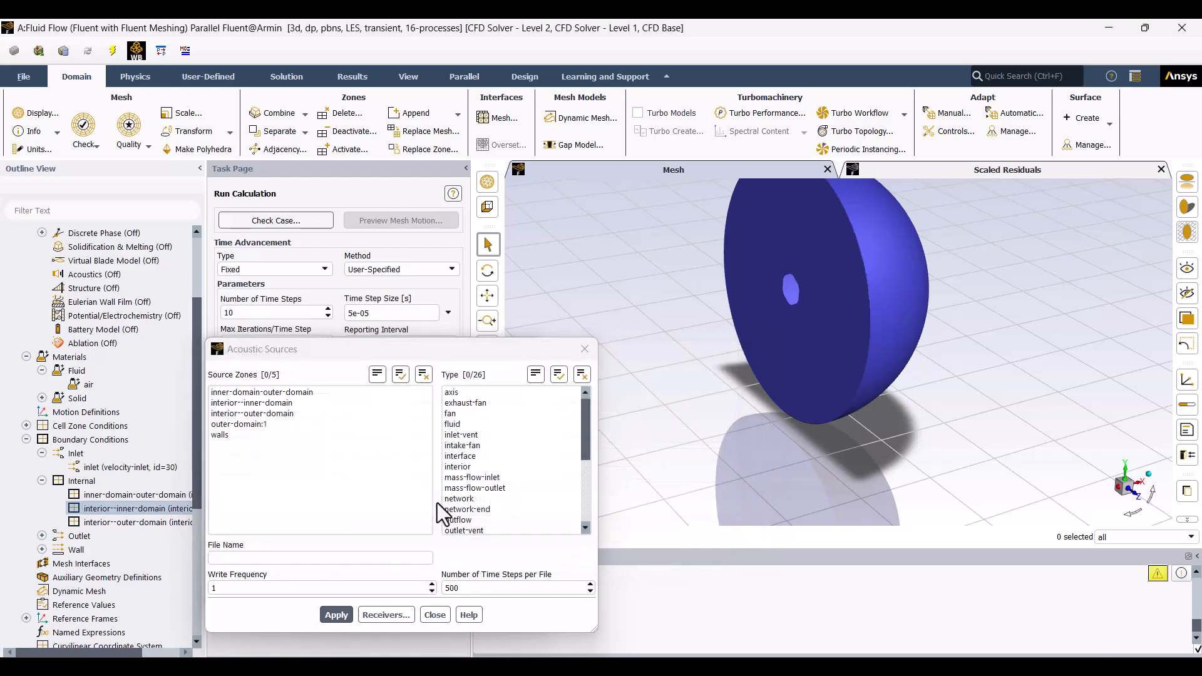
Apply the acoustic sources, overwriting the existing file, and accept the FW-H acoustics model settings.
{"action": "left_click", "coordinate": [336, 615]}
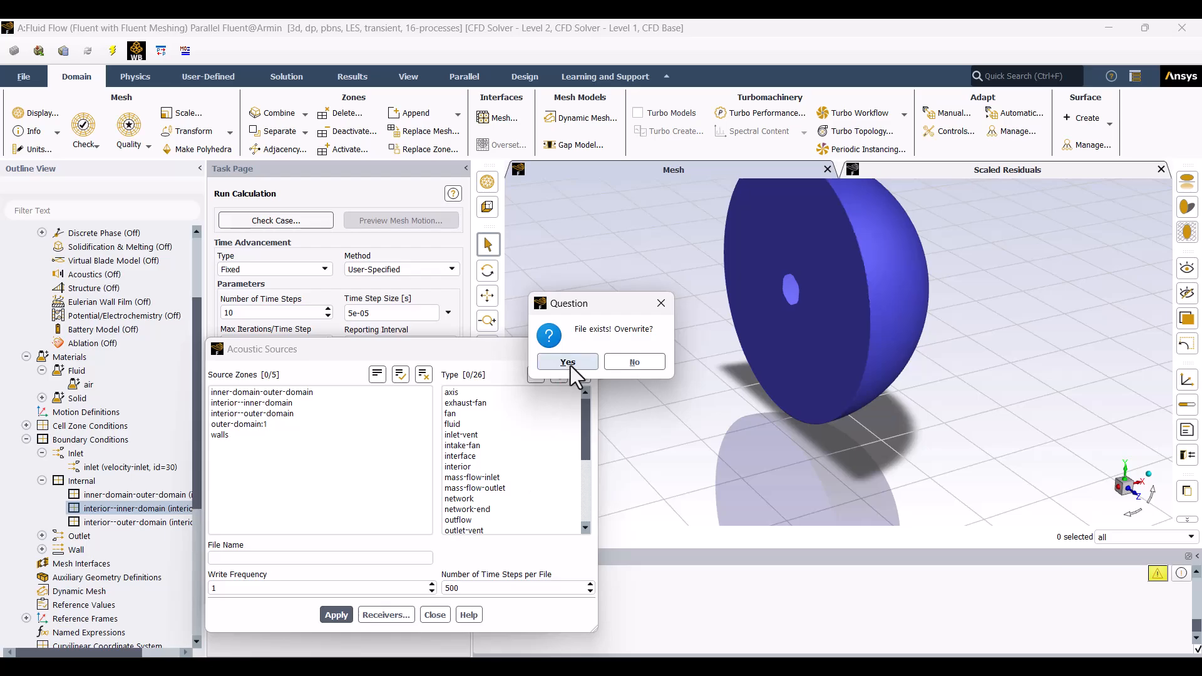
{"action": "left_click", "coordinate": [567, 362]}
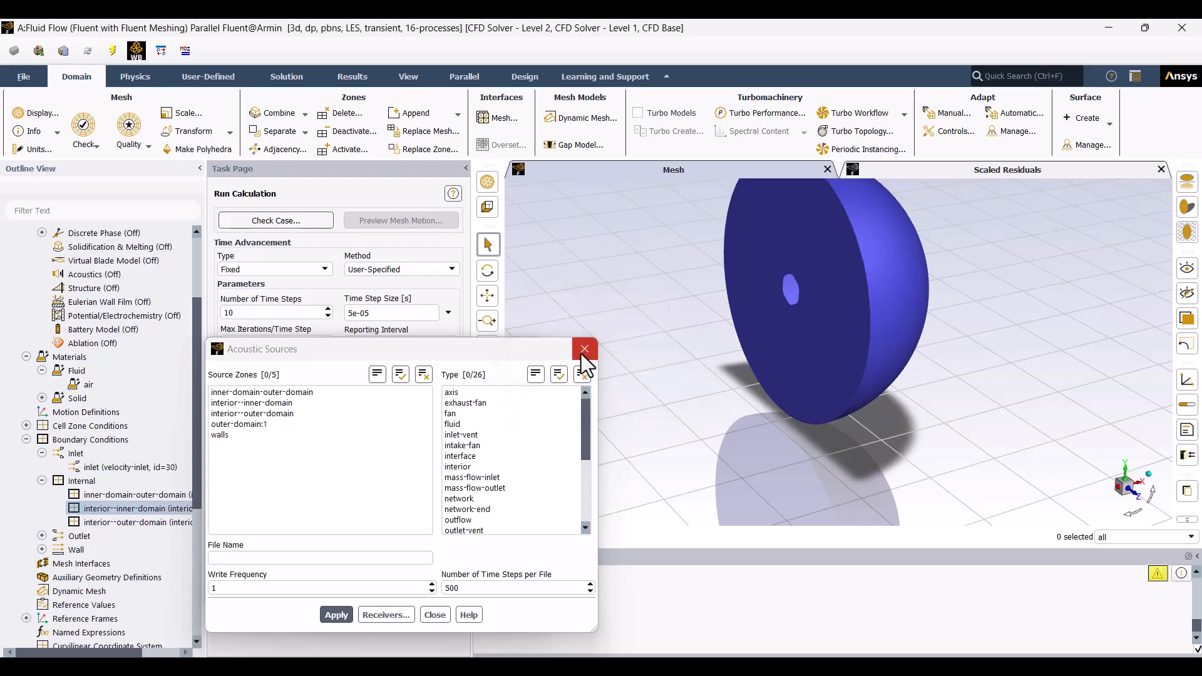
{"action": "left_click", "coordinate": [434, 615]}
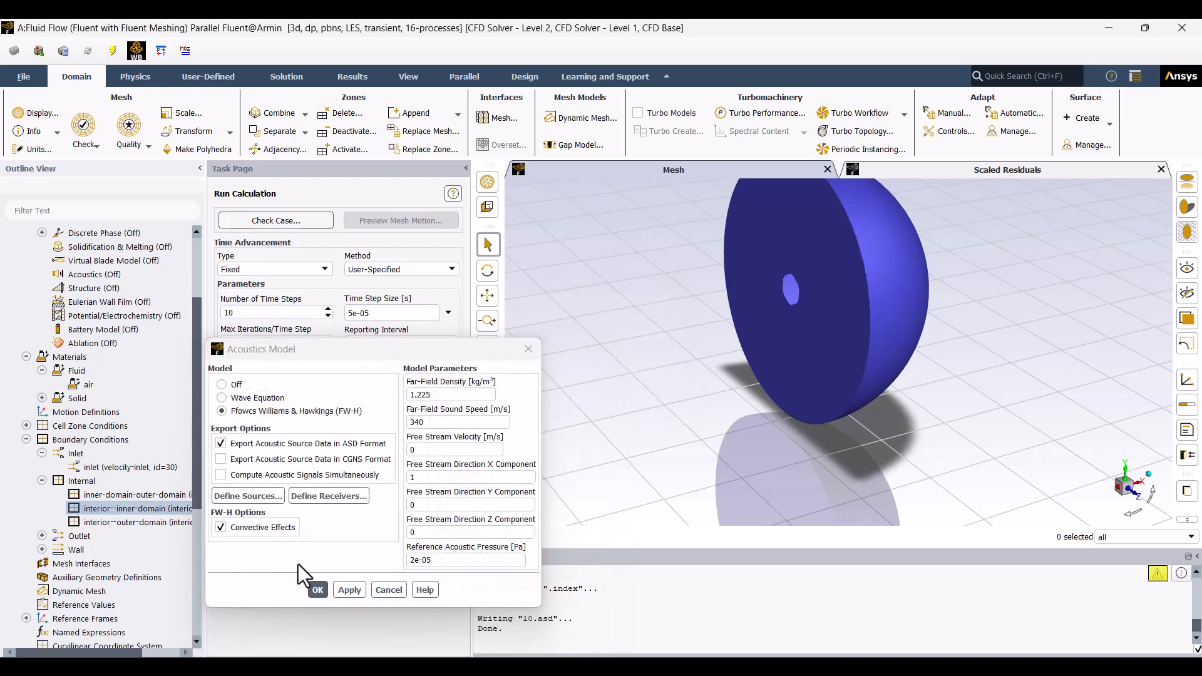
{"action": "left_click", "coordinate": [317, 590]}
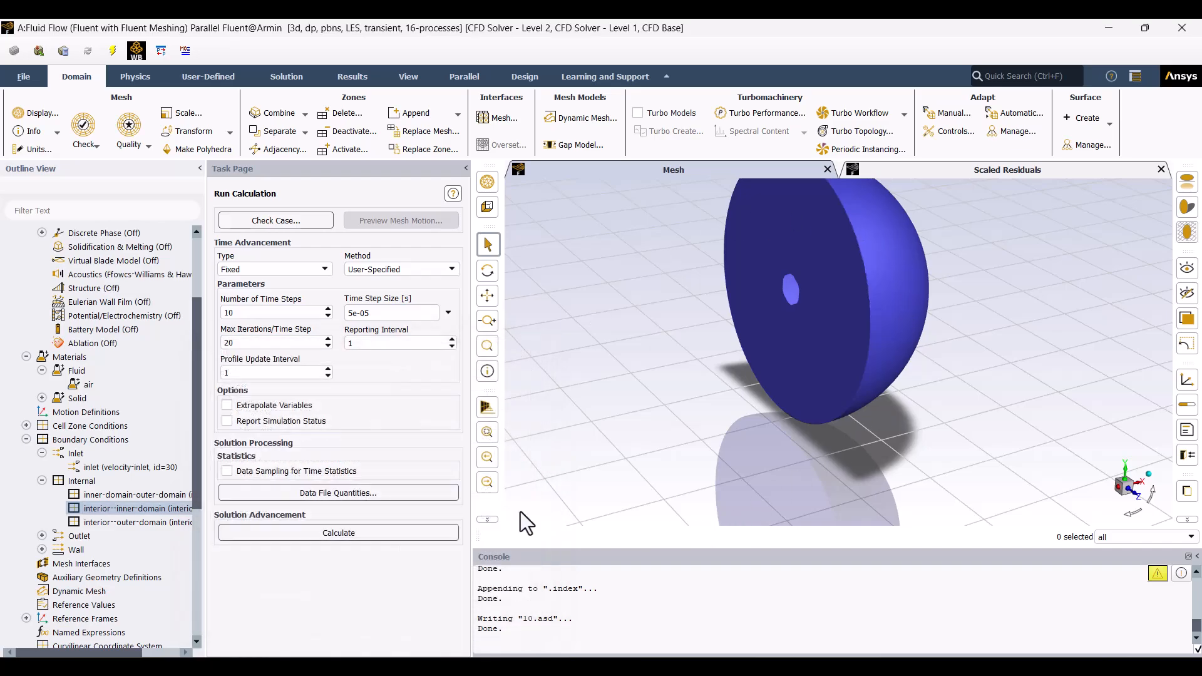
Run the transient calculation for 200 time steps of 5e-05 s.
{"action": "scroll", "coordinate": [188, 505], "scroll_direction": "down", "scroll_amount": 3}
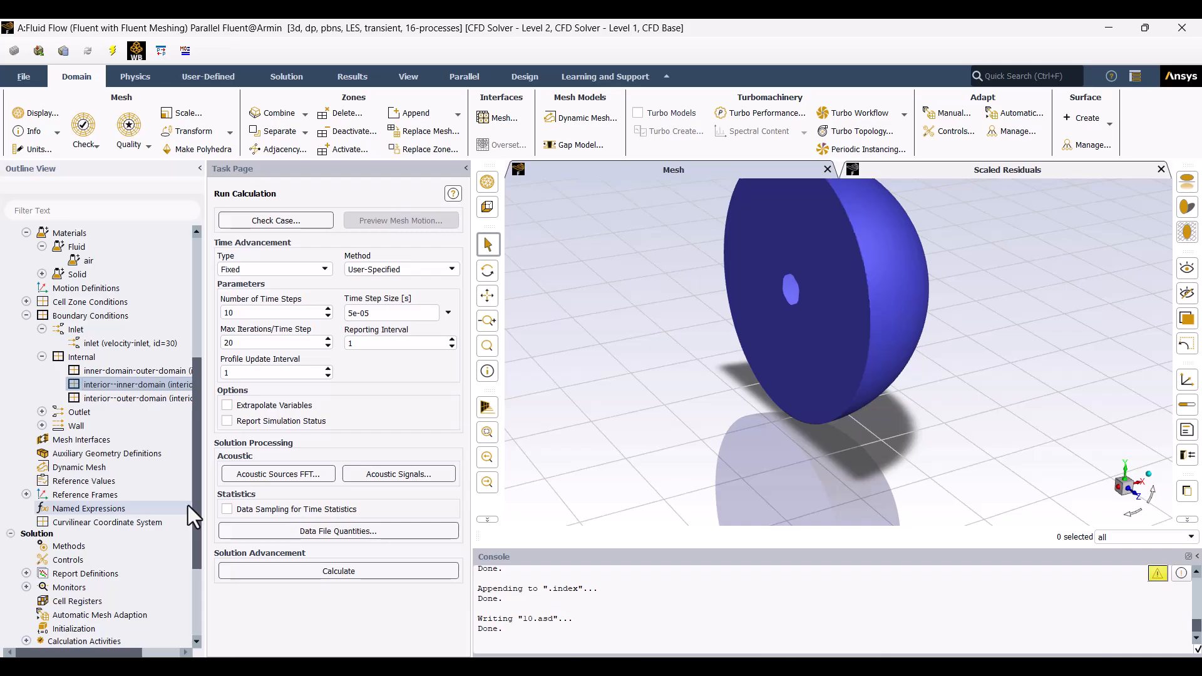
{"action": "double_click", "coordinate": [269, 317]}
{"action": "type", "text": "2"}
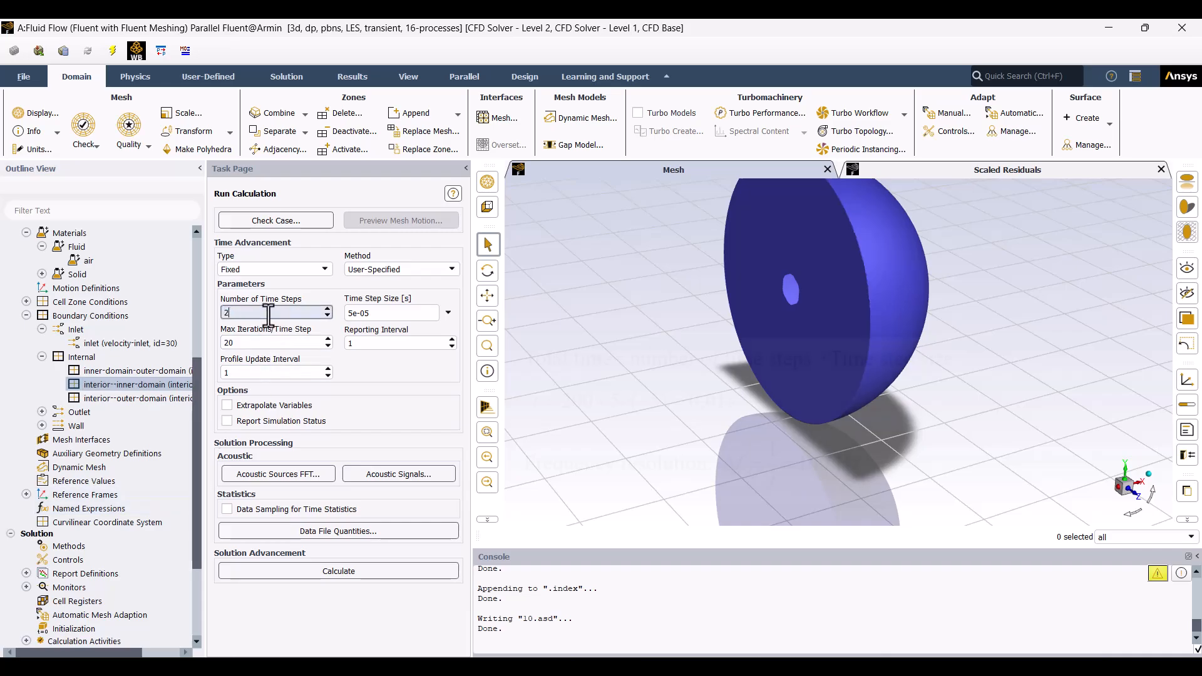
{"action": "type", "text": "00"}
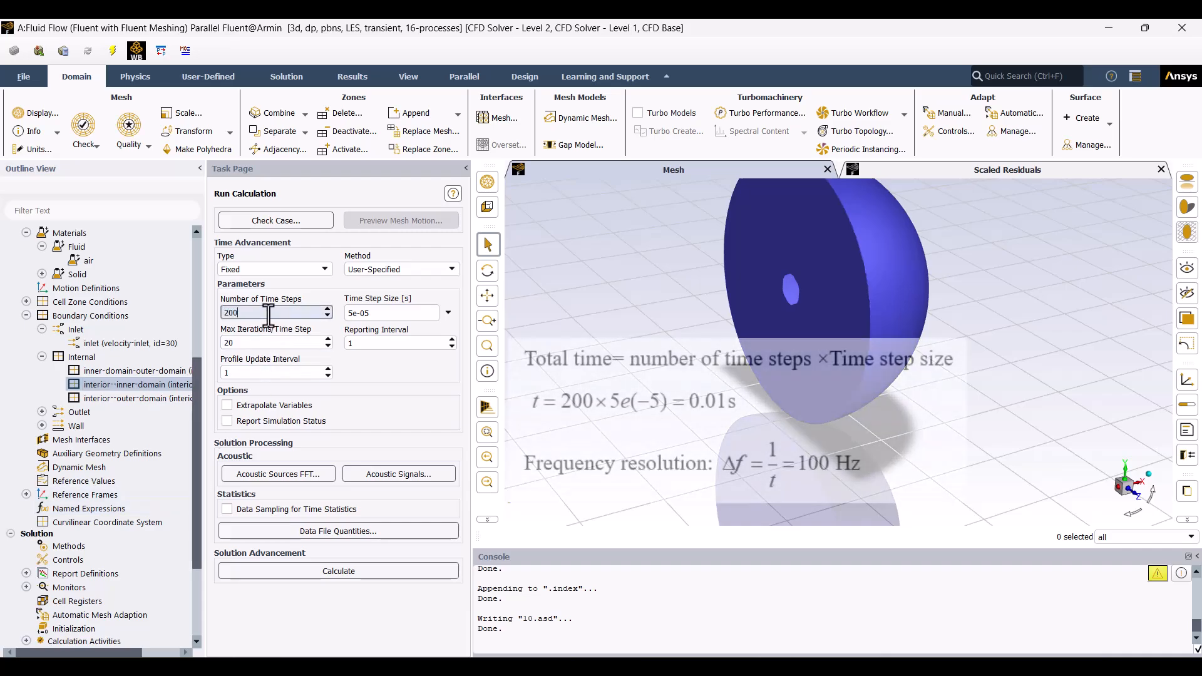
{"action": "left_click", "coordinate": [285, 575]}
{"action": "left_click", "coordinate": [311, 428]}
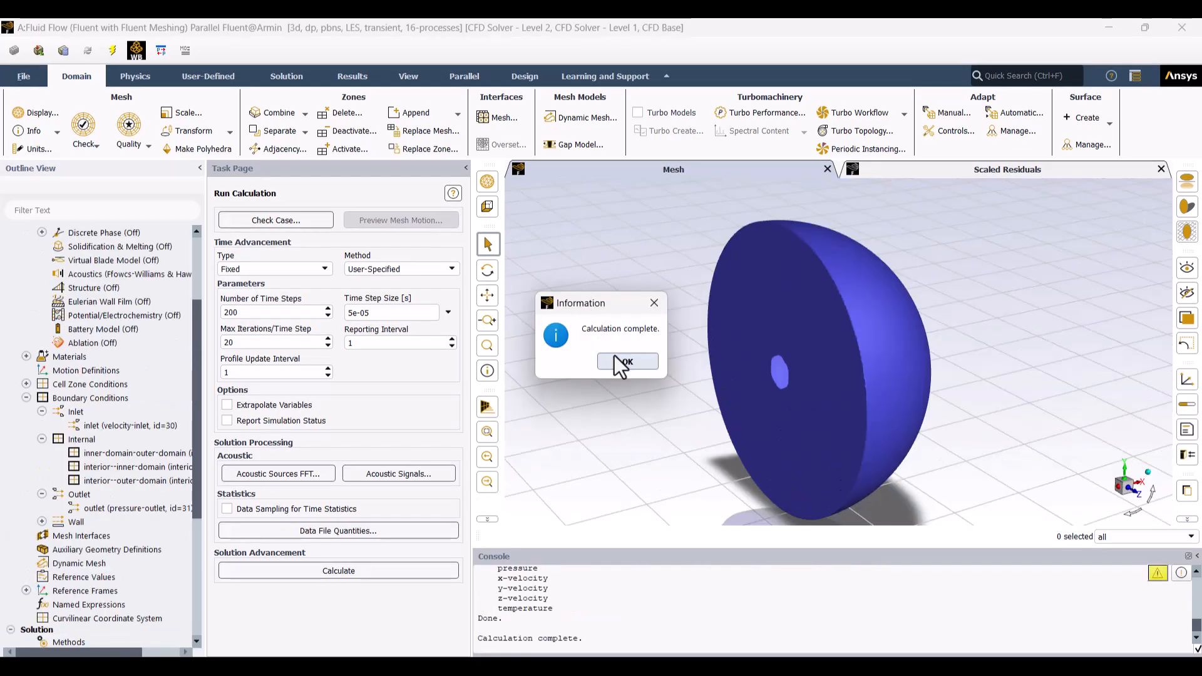
{"action": "left_click", "coordinate": [626, 361]}
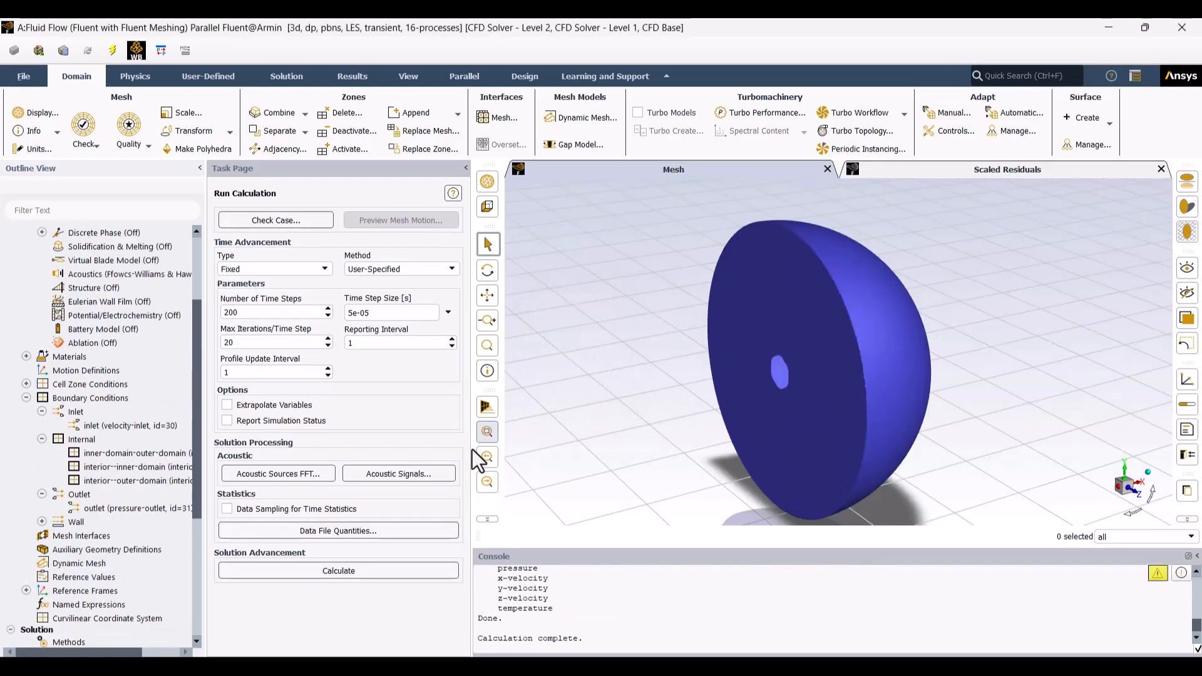
Compute and write the acoustic signals at all four receivers from the inner-domain-outer-domain source zone and the 10.asd data file.
{"action": "left_click", "coordinate": [415, 471]}
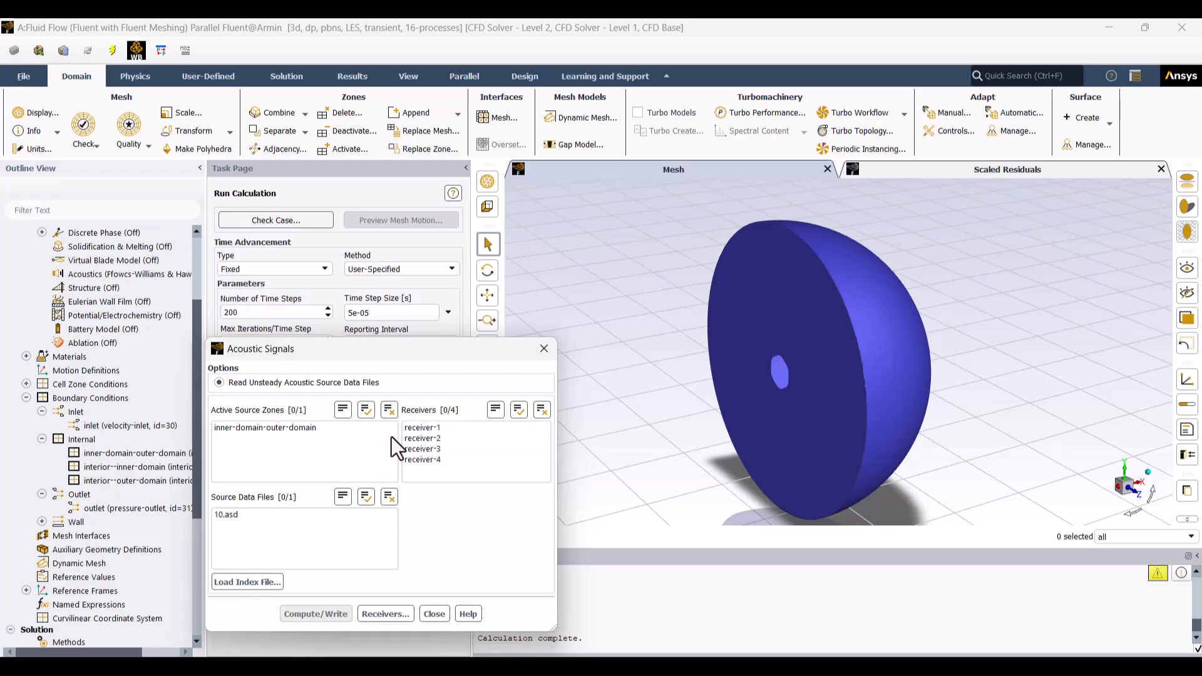
{"action": "left_click", "coordinate": [366, 410]}
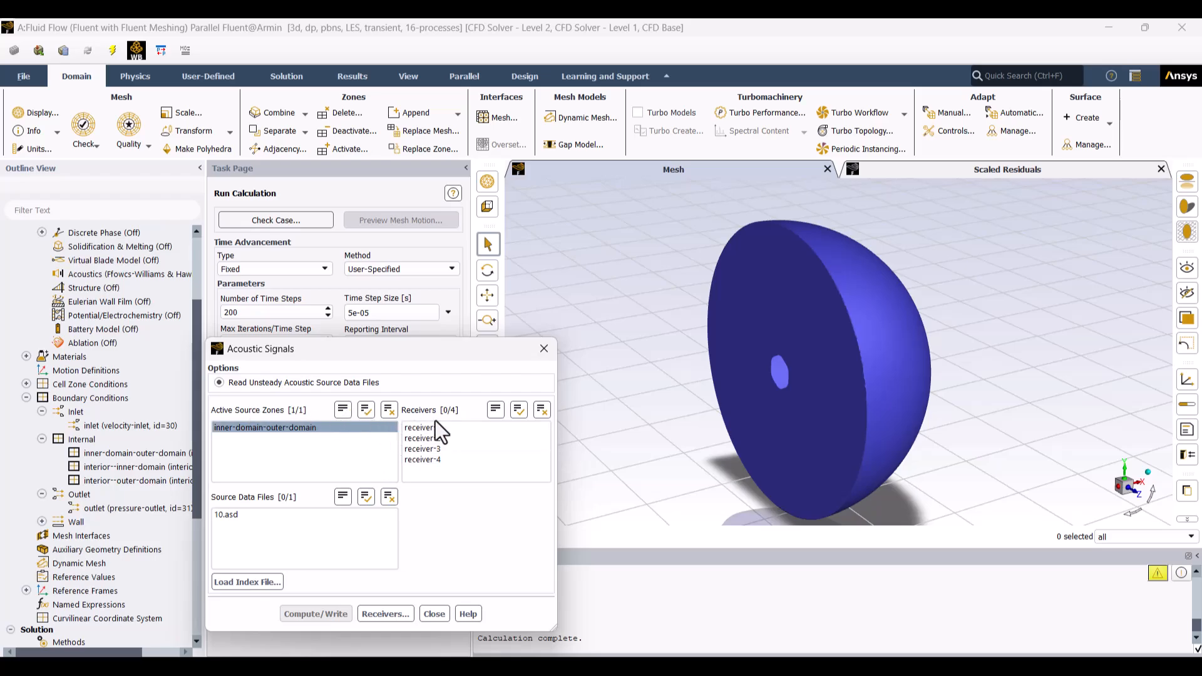
{"action": "left_click", "coordinate": [518, 409]}
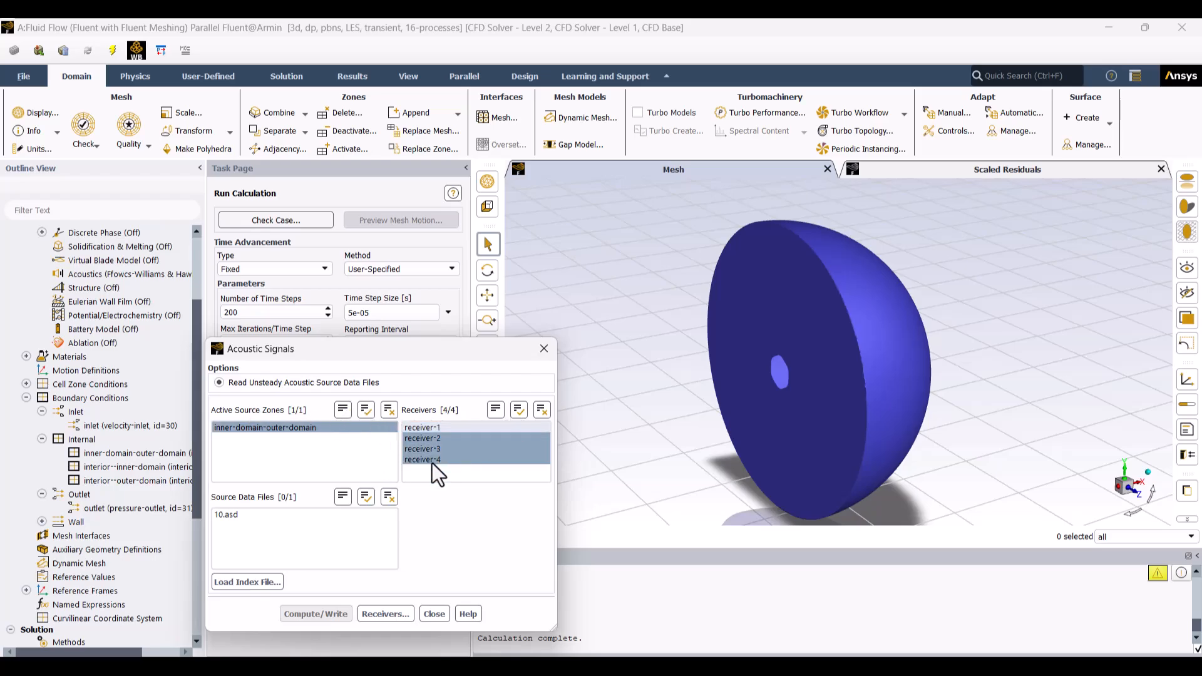
{"action": "left_click", "coordinate": [362, 498]}
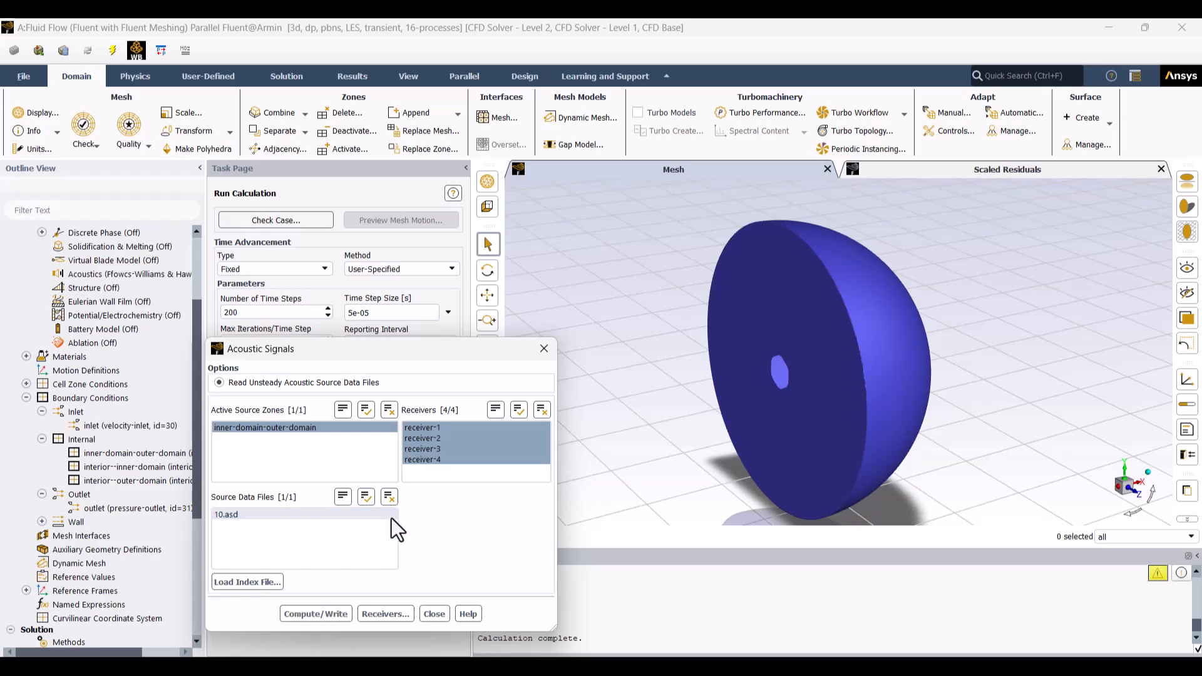
{"action": "left_click", "coordinate": [327, 611]}
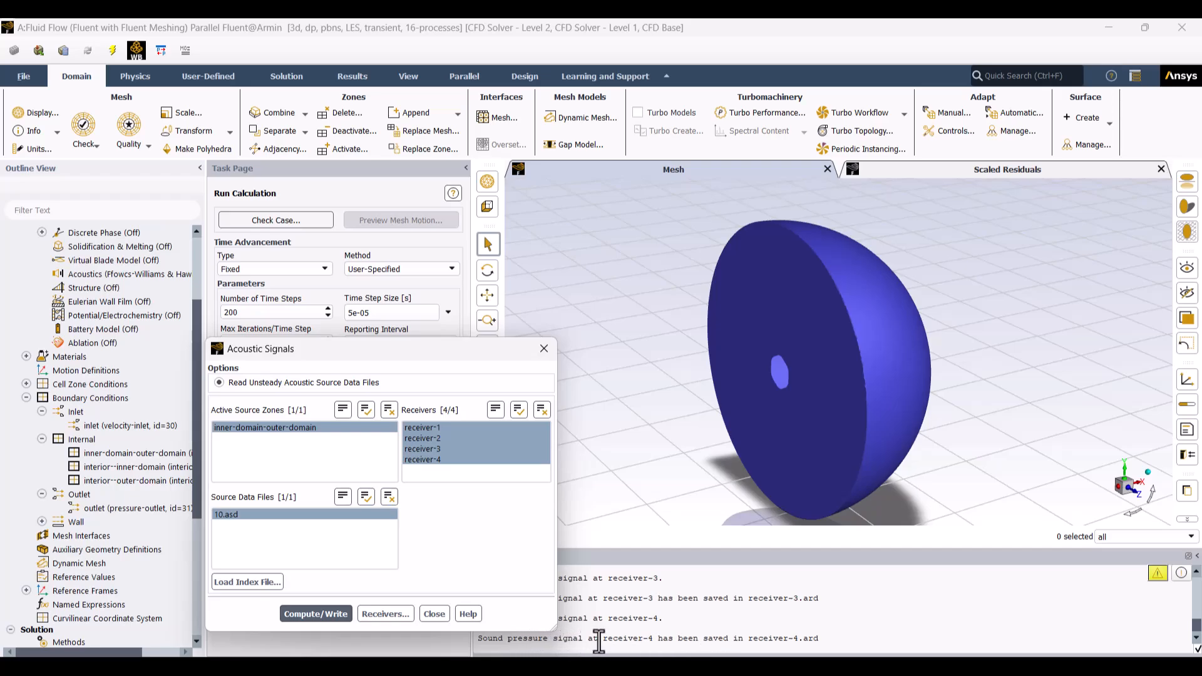
{"action": "left_click", "coordinate": [446, 618]}
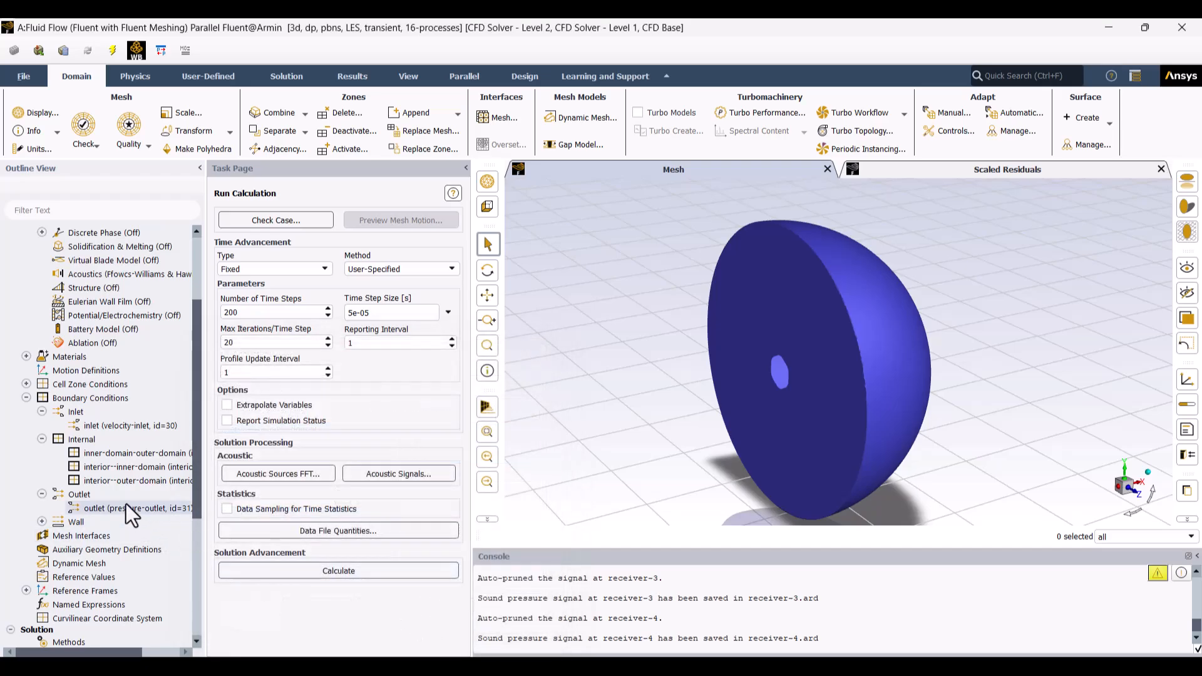
Open the FFT plot setup and set the Fourier transform to process receiver data.
{"action": "scroll", "coordinate": [126, 505], "scroll_direction": "down", "scroll_amount": 6}
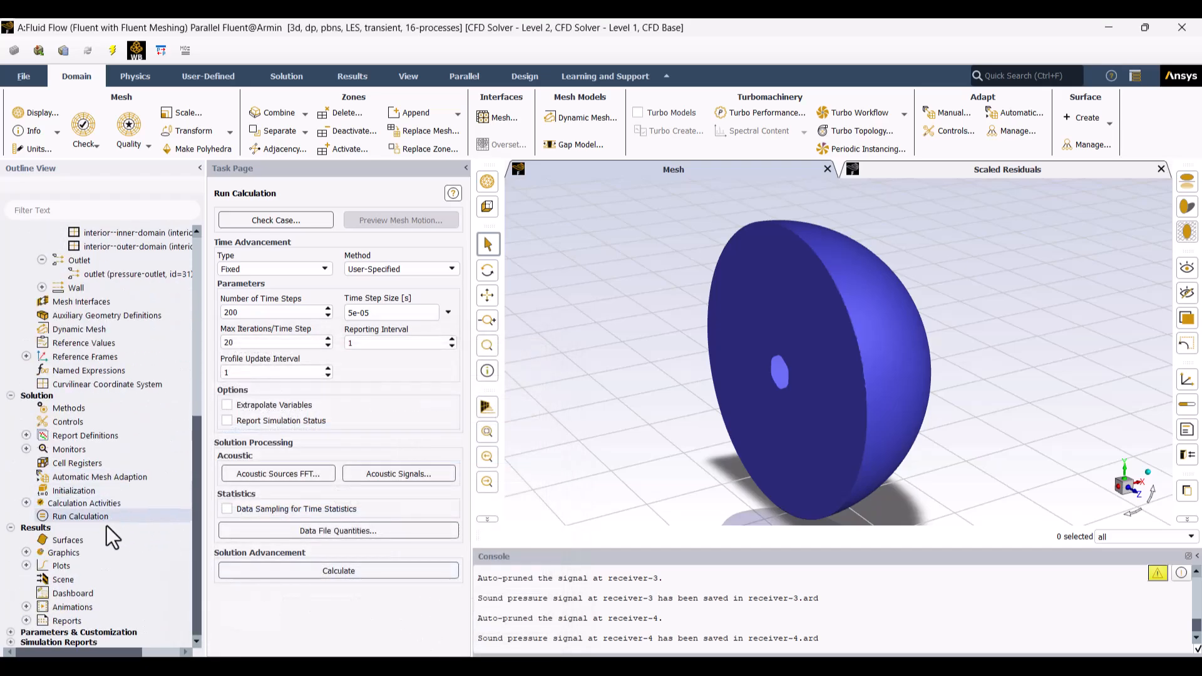
{"action": "left_click", "coordinate": [26, 566]}
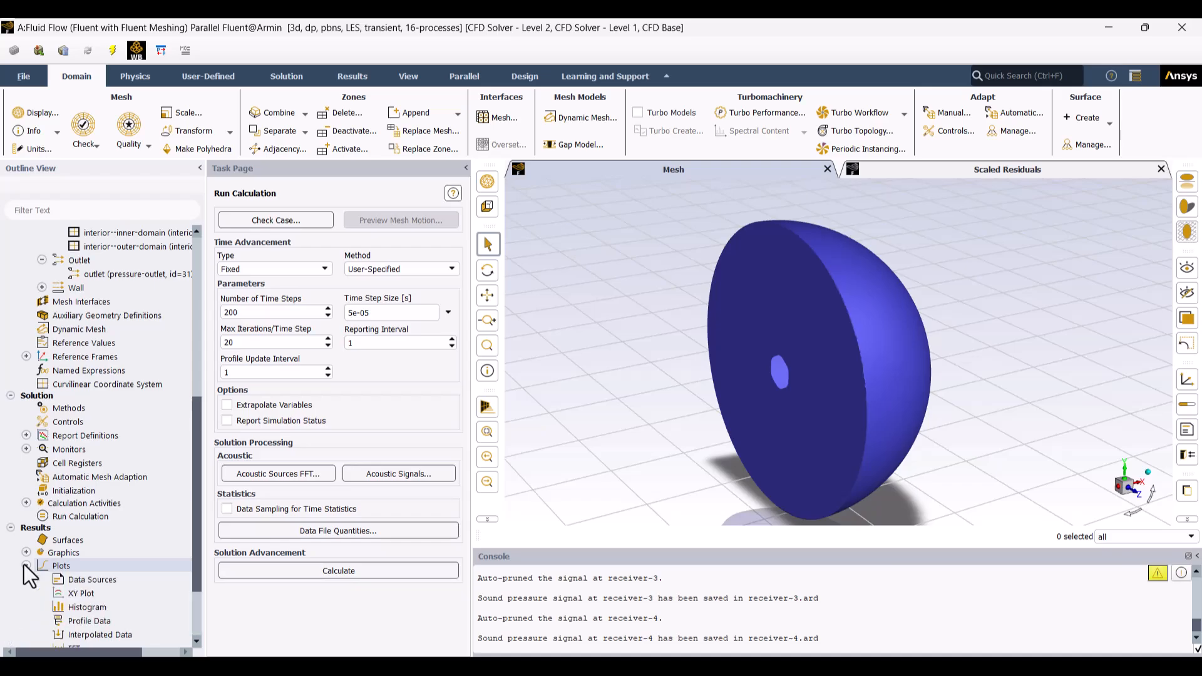
{"action": "scroll", "coordinate": [29, 573], "scroll_direction": "down", "scroll_amount": 2}
{"action": "double_click", "coordinate": [70, 567]}
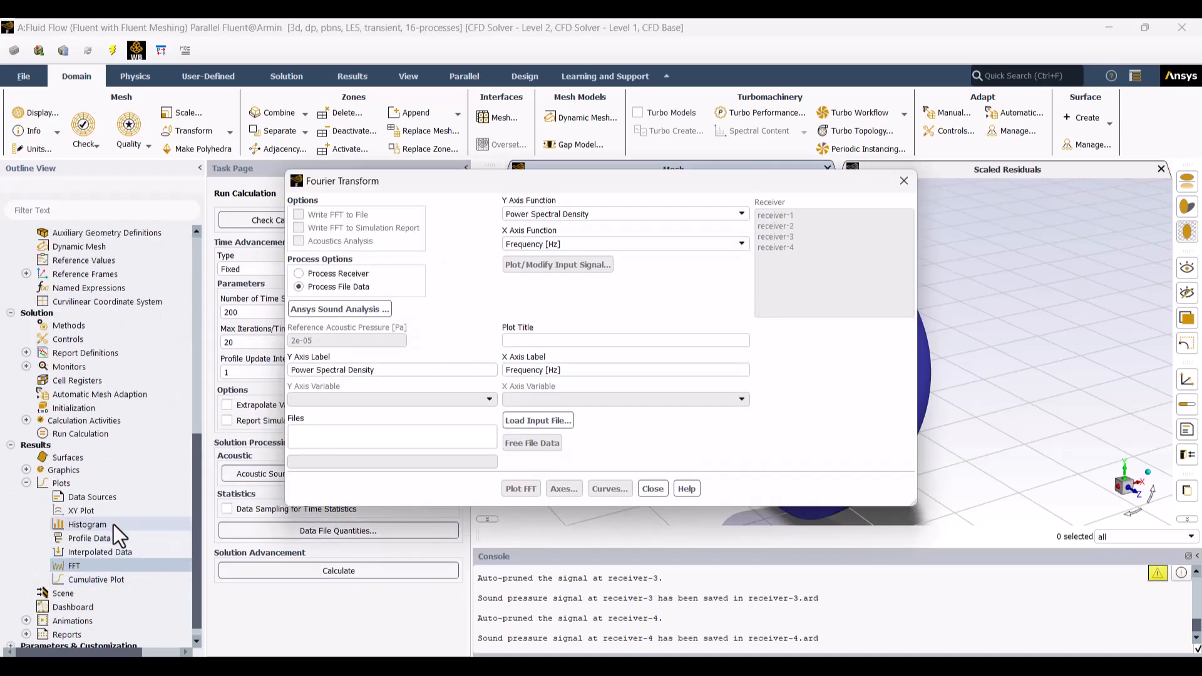
{"action": "left_click", "coordinate": [343, 277]}
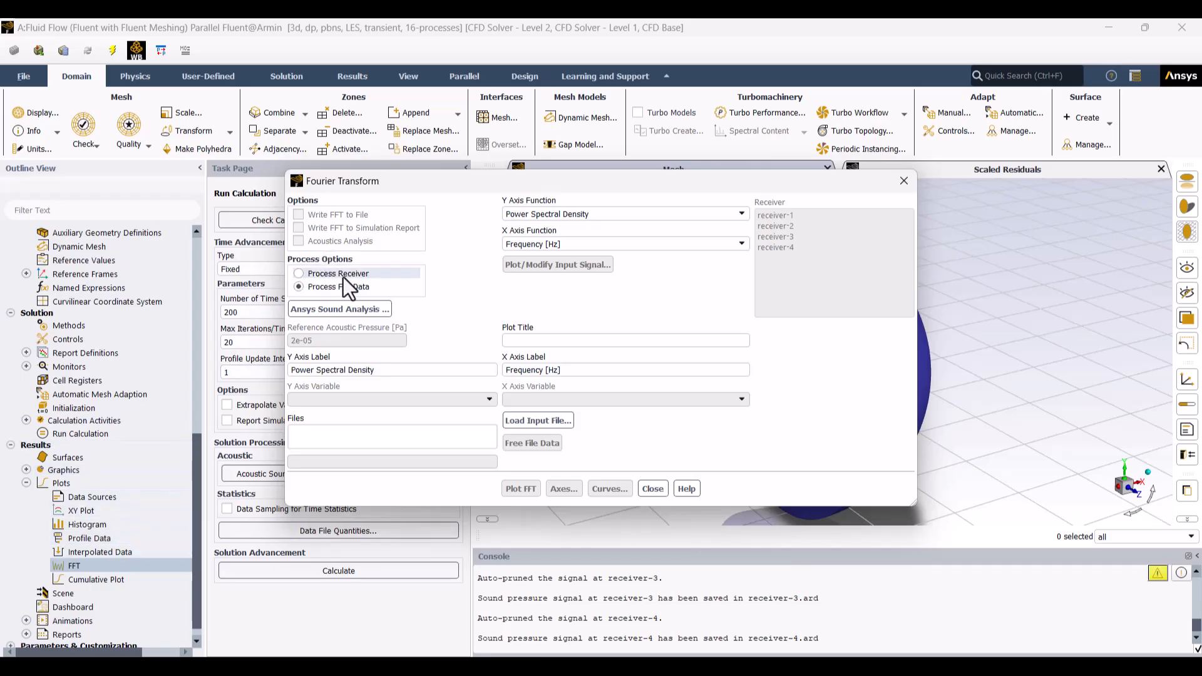
{"action": "left_click_drag", "start_coordinate": [720, 184], "coordinate": [440, 203]}
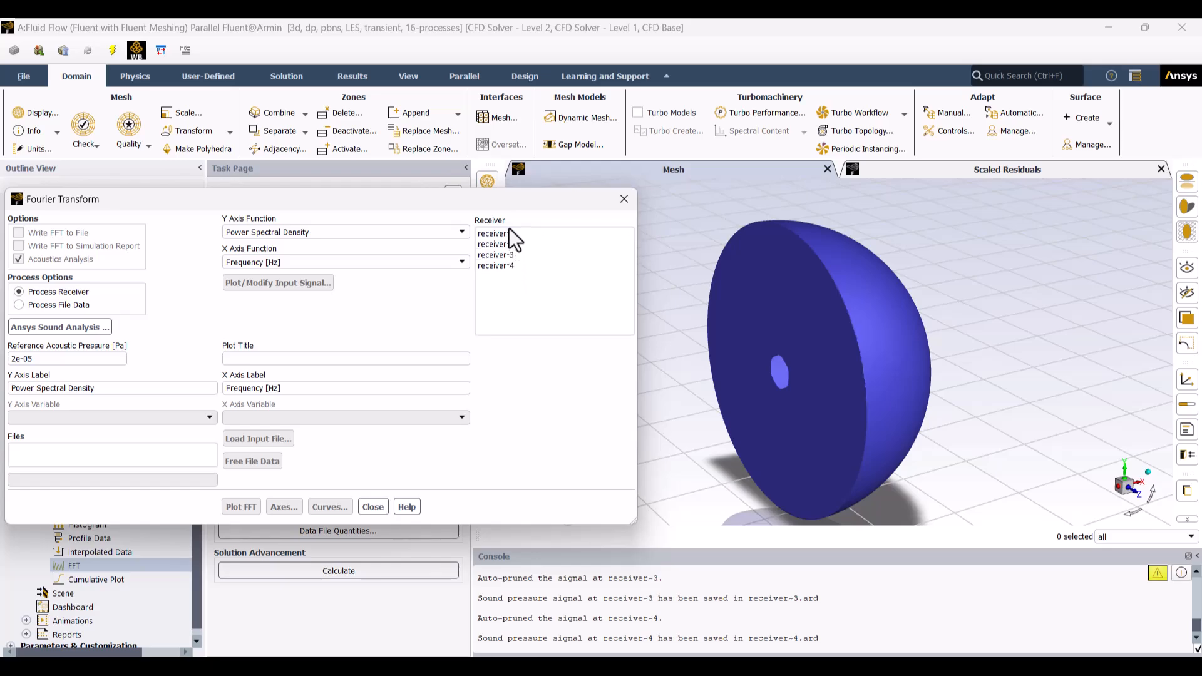
Plot the FFT of the receiver-2 signal as Power Spectral Density against frequency and uncover the graph.
{"action": "left_click", "coordinate": [521, 244]}
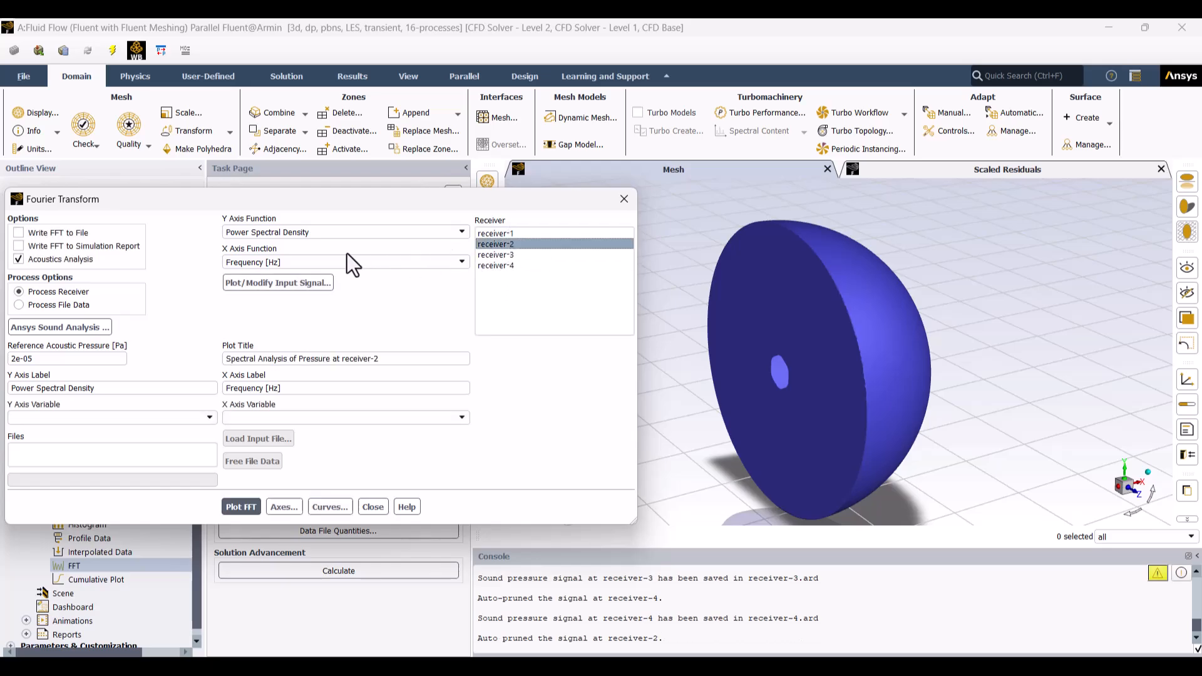
{"action": "left_click", "coordinate": [240, 506]}
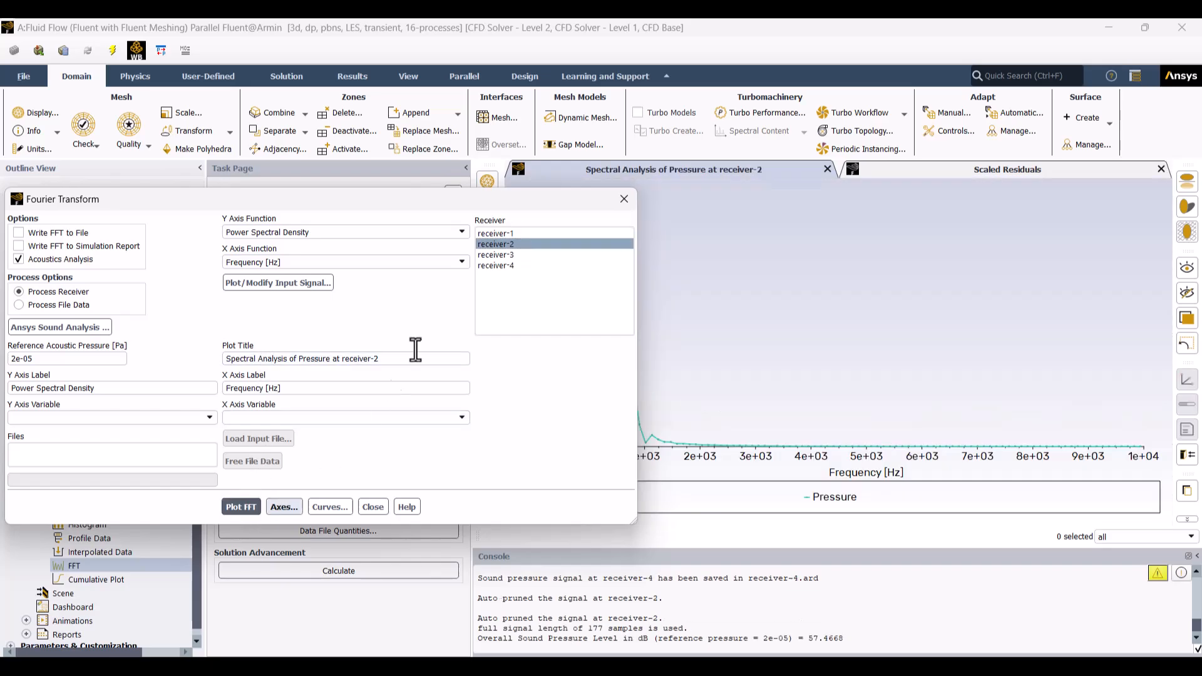
{"action": "mouse_move", "coordinate": [513, 202]}
{"action": "left_mouse_down"}
{"action": "mouse_move", "coordinate": [517, 355]}
{"action": "mouse_move", "coordinate": [487, 415]}
{"action": "mouse_move", "coordinate": [520, 213]}
{"action": "left_mouse_up"}
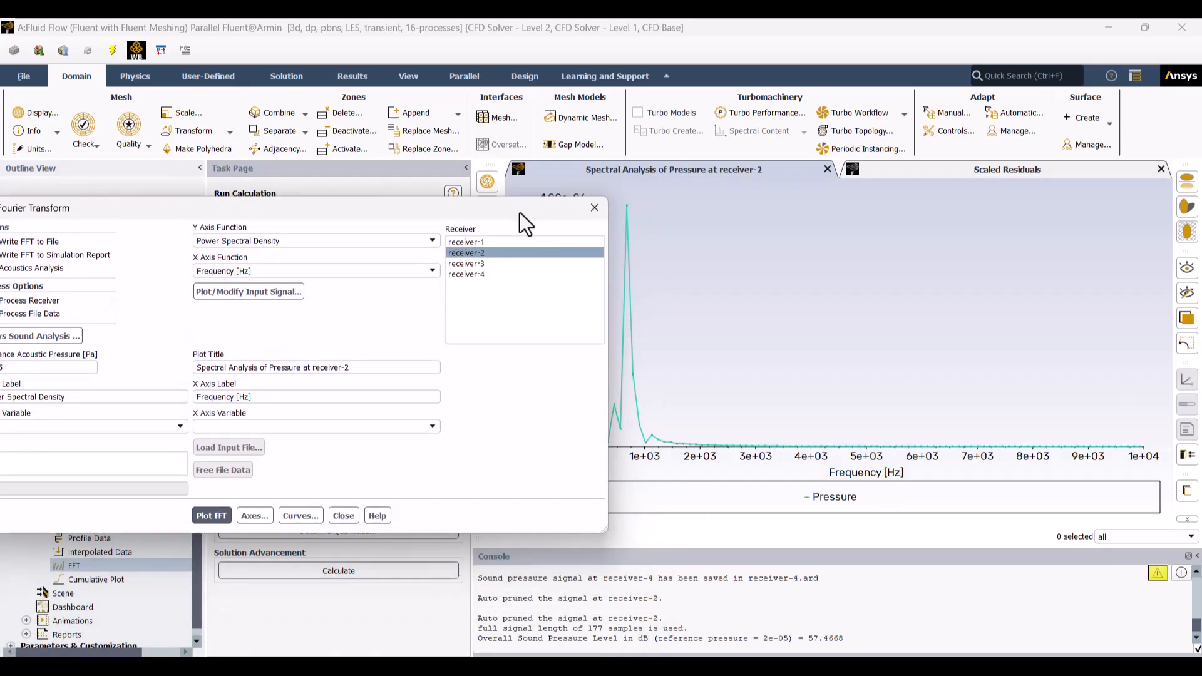
Plot the receiver-2 spectrum as Sound Pressure Level [dB] against frequency and close the Fourier transform setup.
{"action": "left_click", "coordinate": [401, 239]}
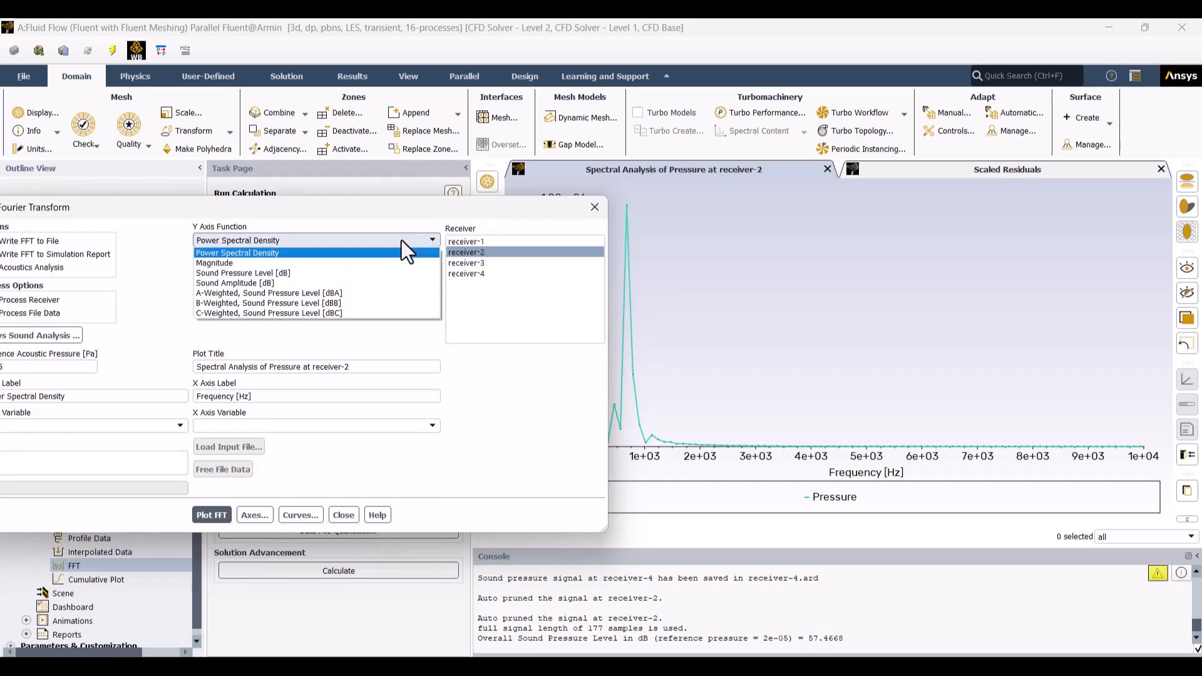
{"action": "left_click", "coordinate": [227, 273]}
{"action": "left_click", "coordinate": [223, 515]}
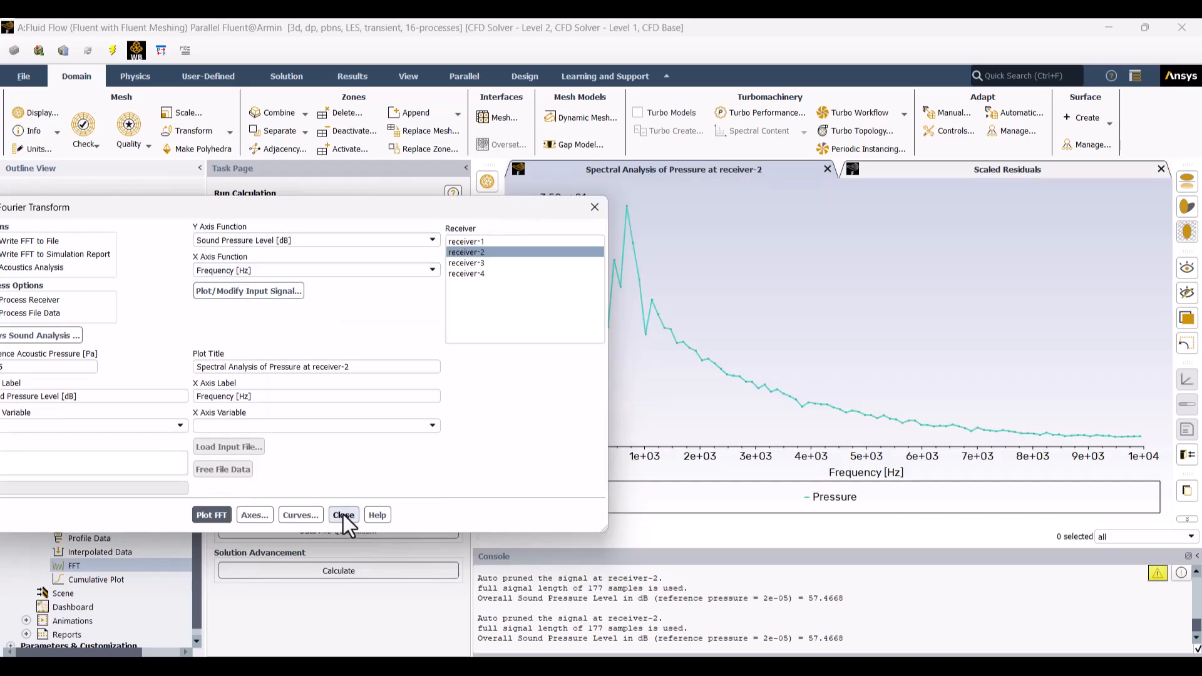
{"action": "left_click", "coordinate": [343, 514]}
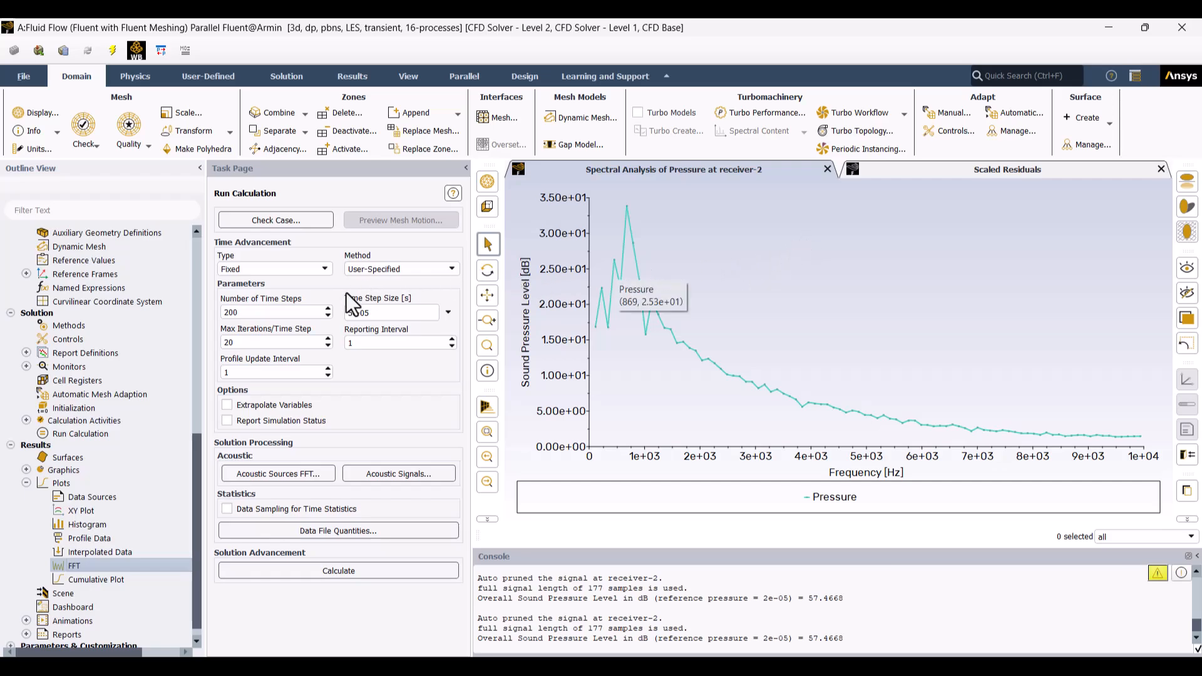
Set the number of time steps to 300 and continue the transient calculation.
{"action": "double_click", "coordinate": [294, 312]}
{"action": "type", "text": "300"}
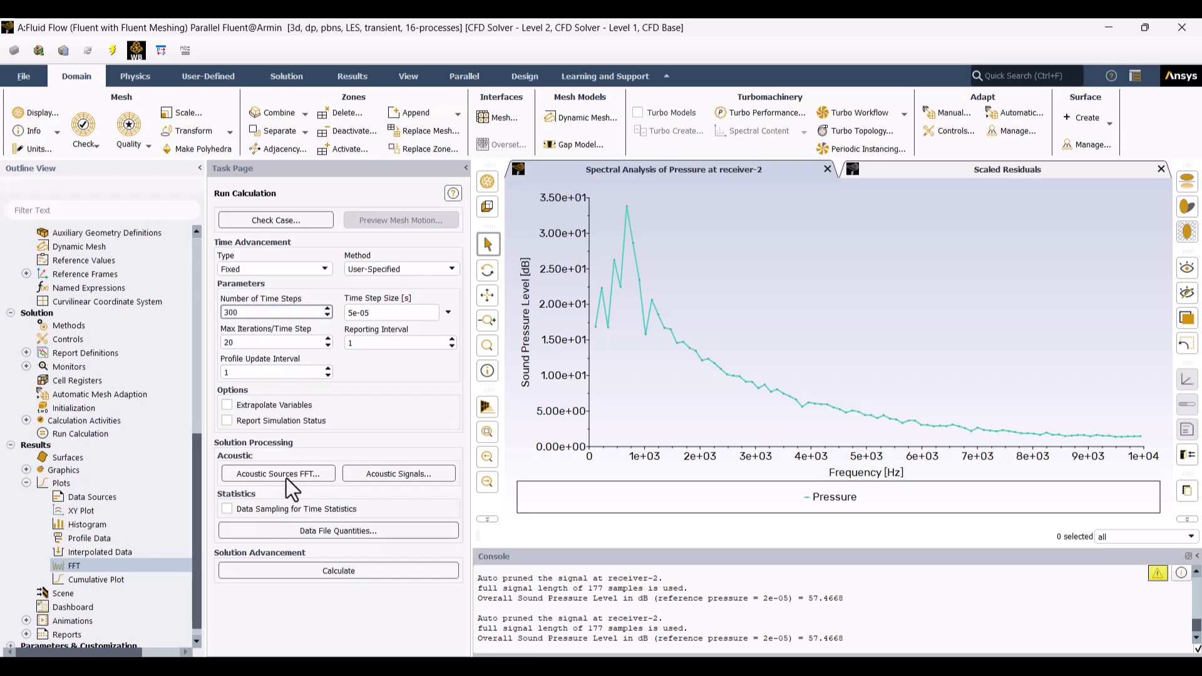
{"action": "left_click", "coordinate": [308, 570]}
{"action": "left_click", "coordinate": [311, 429]}
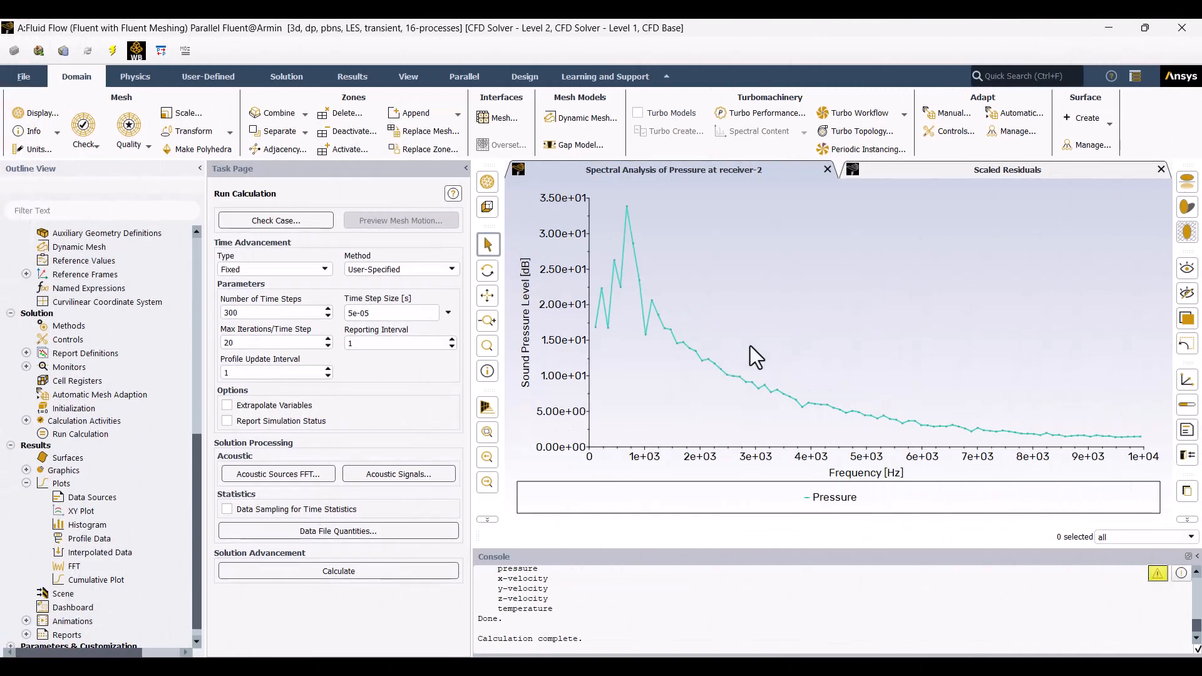
Compute and write the acoustic signals at all four receivers from both the 10.asd and 501.asd source files, overwriting the existing receiver files.
{"action": "left_click", "coordinate": [397, 477]}
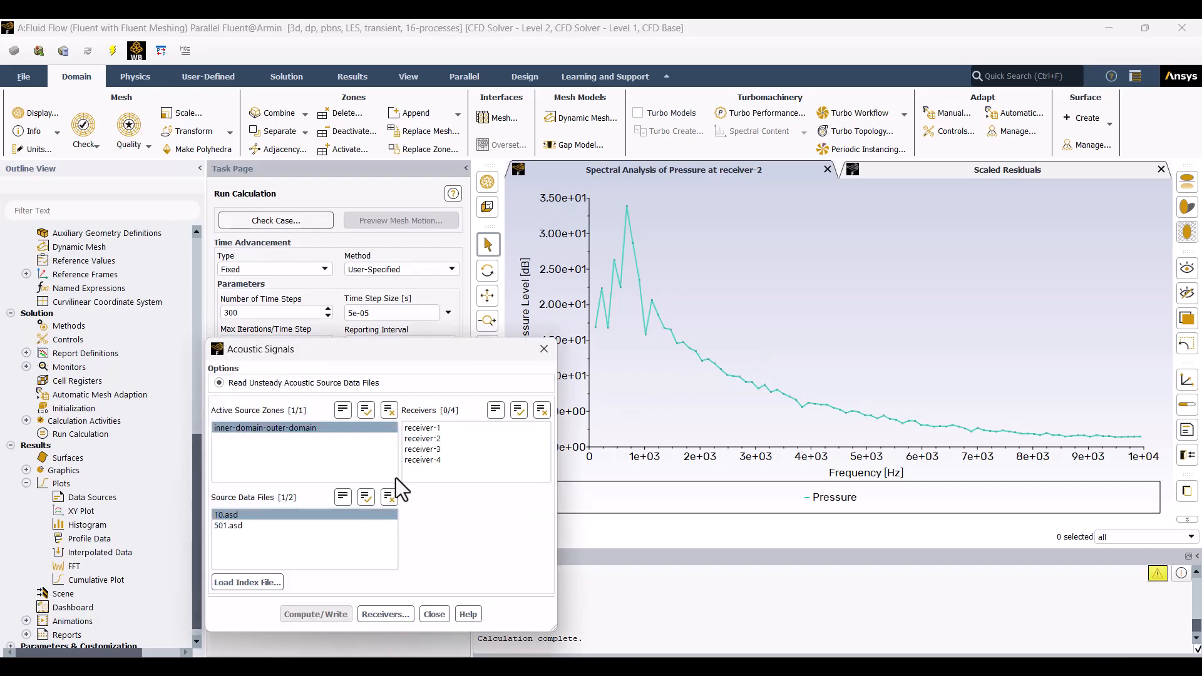
{"action": "left_click", "coordinate": [366, 497]}
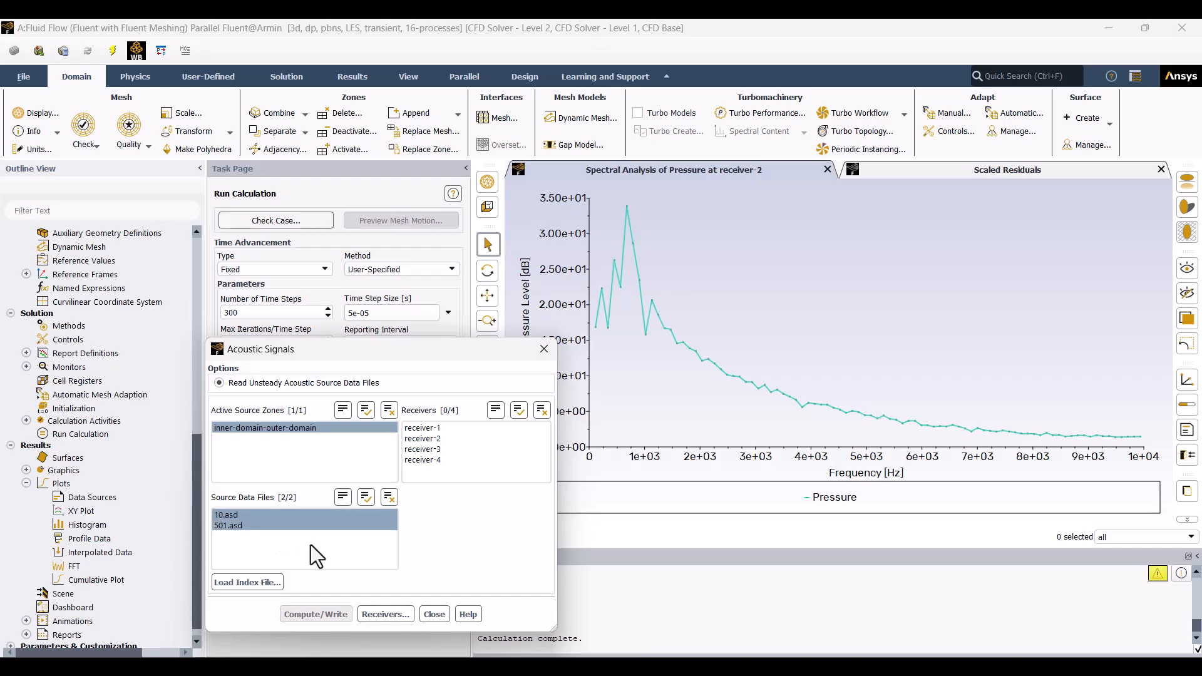
{"action": "left_click", "coordinate": [519, 410]}
{"action": "left_click", "coordinate": [332, 614]}
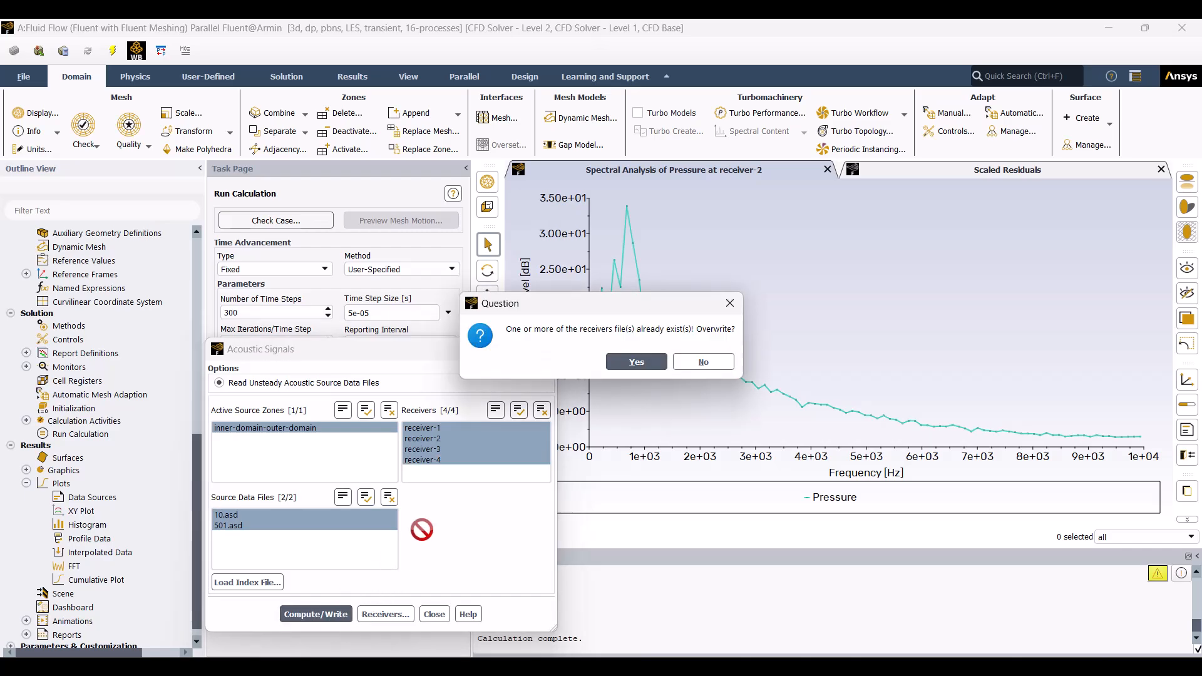
{"action": "left_click", "coordinate": [631, 367]}
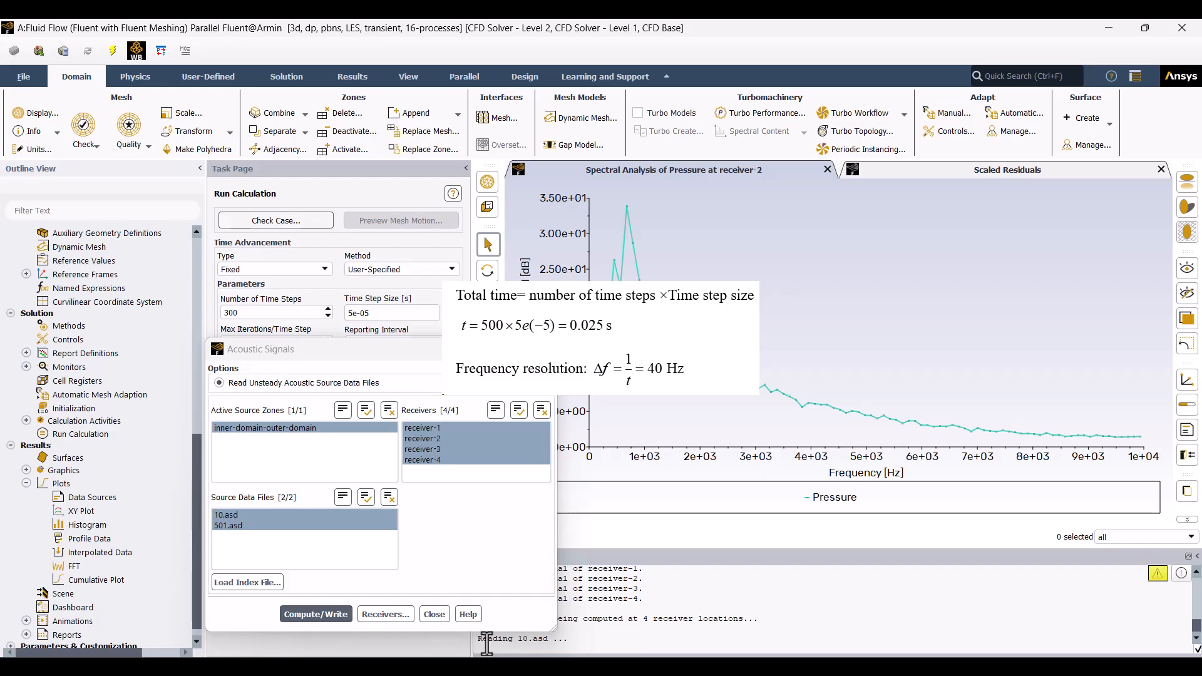
{"action": "left_click", "coordinate": [434, 615]}
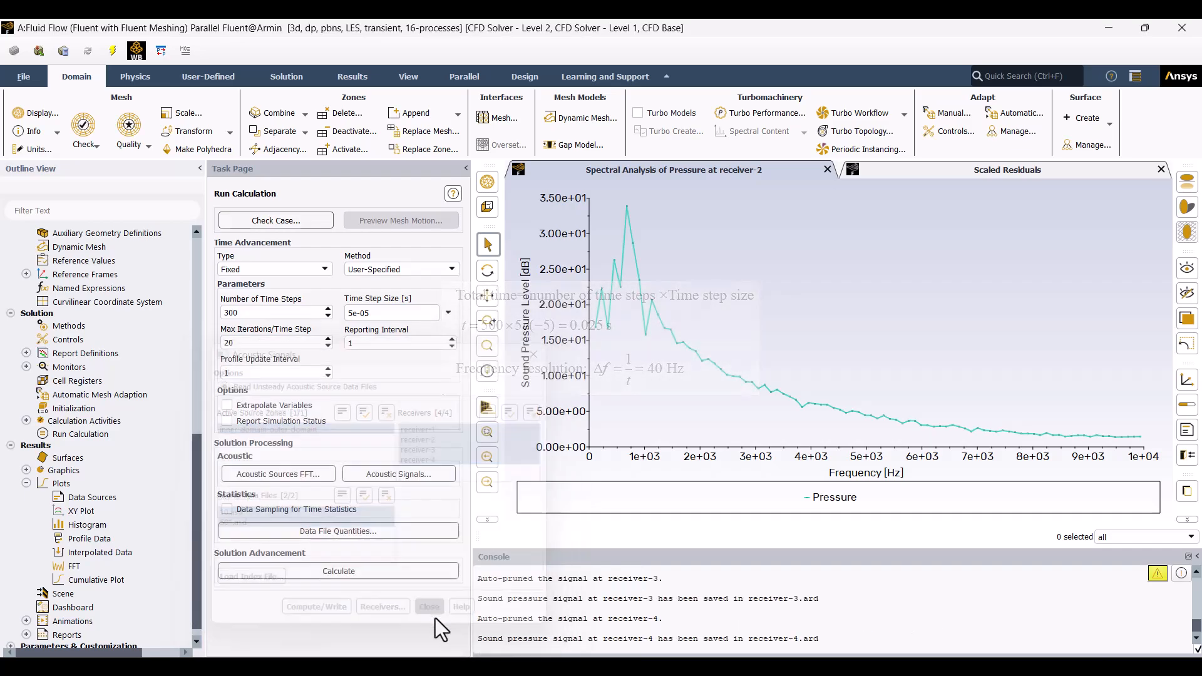
Replot the FFT of the rewritten receiver-2 signal as Sound Pressure Level [dB] and close the setup to reveal the graph.
{"action": "double_click", "coordinate": [74, 566]}
{"action": "left_click", "coordinate": [216, 240]}
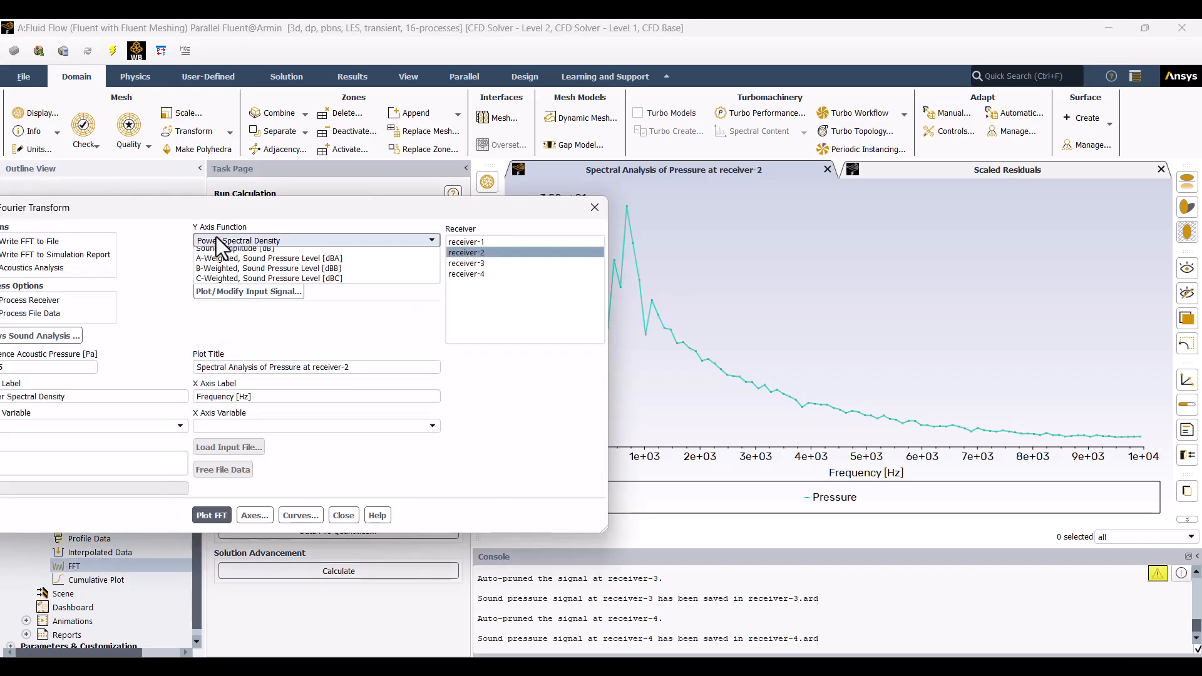
{"action": "left_click", "coordinate": [239, 277]}
{"action": "left_click", "coordinate": [205, 516]}
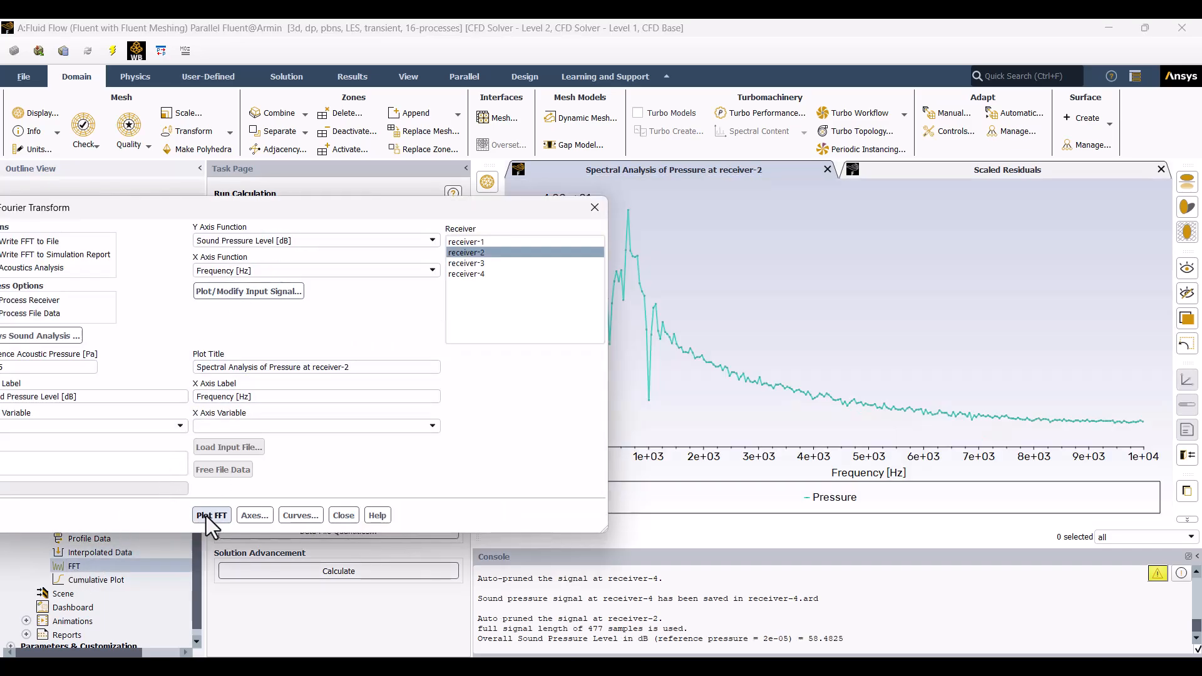
{"action": "left_click", "coordinate": [594, 208]}
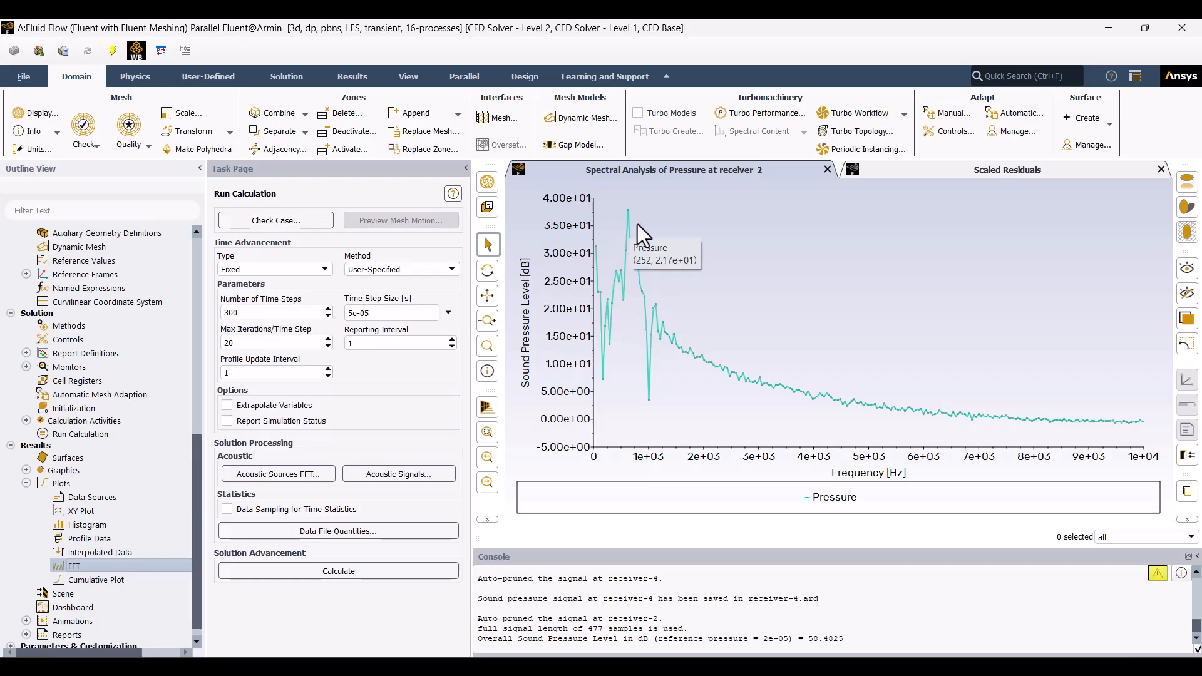